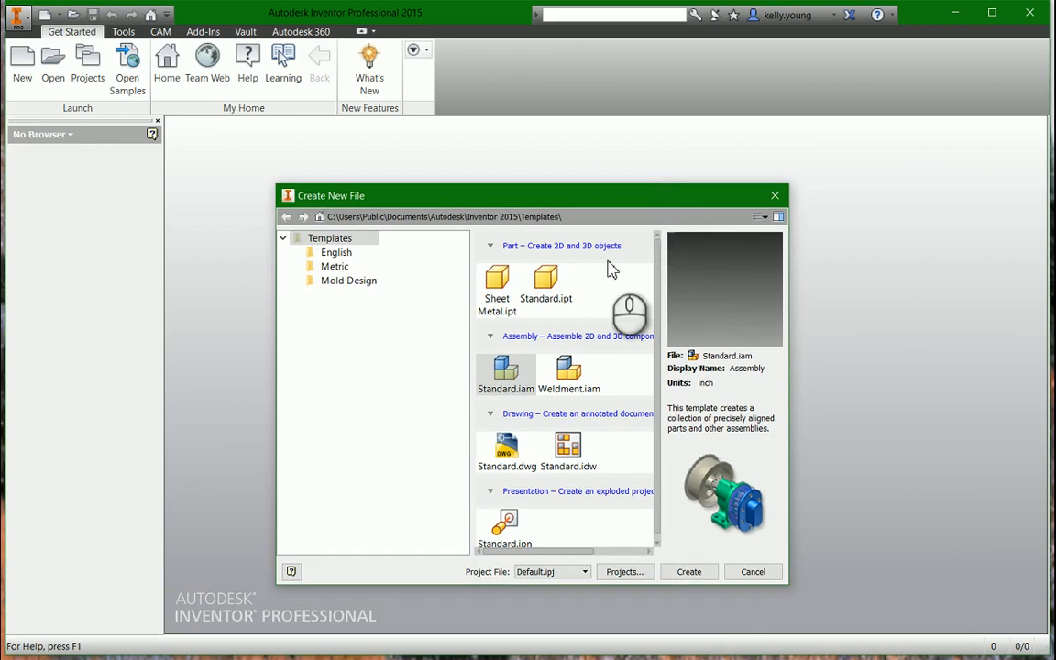
# Create a new part from the Standard.ipt template and start a 2D sketch on the front XY plane.
pyautogui.doubleClick(546, 286)
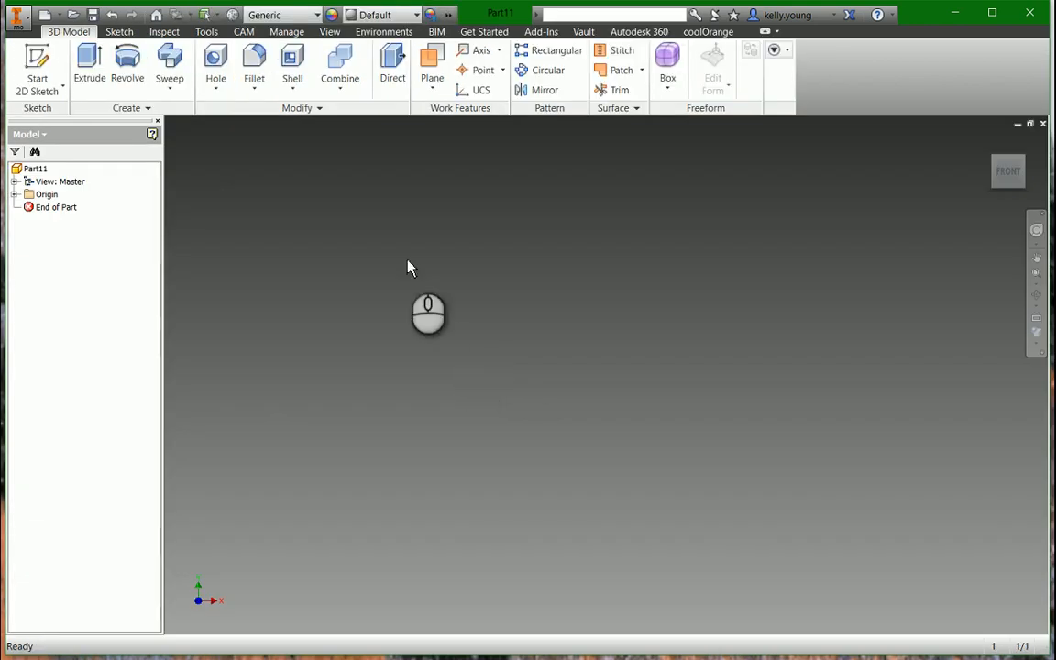
pyautogui.click(36, 66)
pyautogui.click(639, 310)
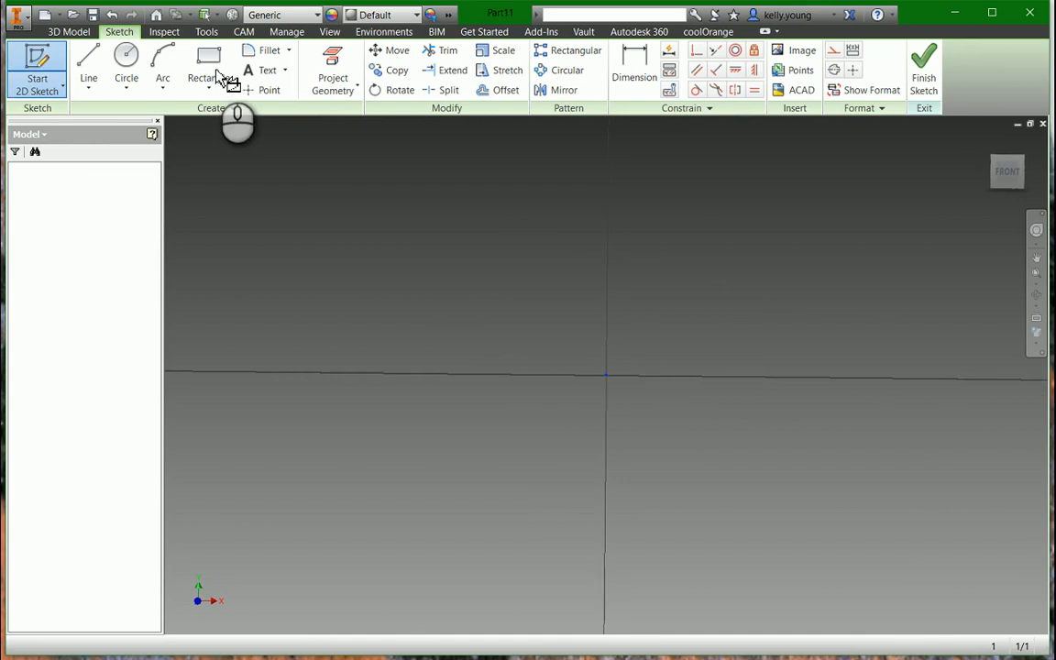
# Sketch a rectangle 4 in wide and 6 ft tall.
pyautogui.click(209, 78)
pyautogui.click(434, 290)
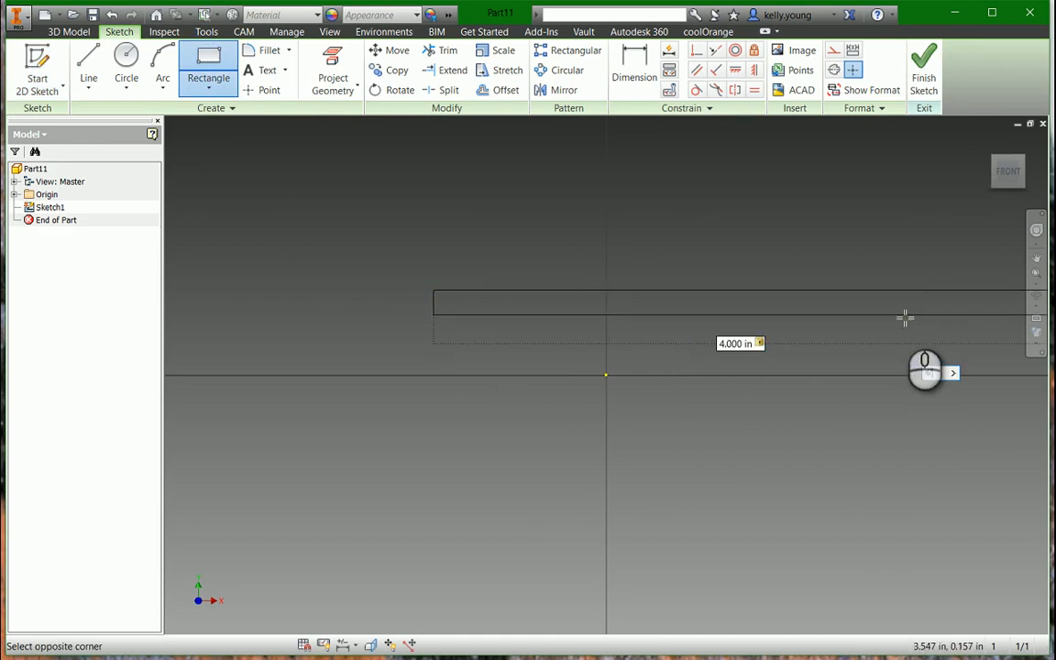
pyautogui.press('Return')
pyautogui.press('Escape')
pyautogui.middleClick(807, 323)
pyautogui.middleClick(807, 322)
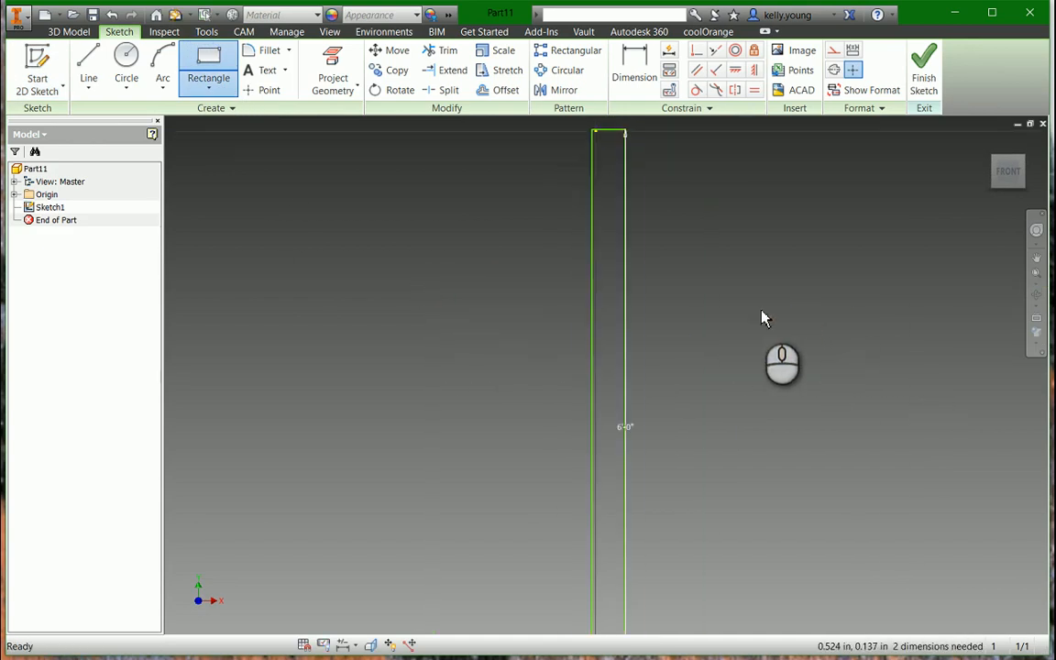
# Constrain the midpoint of the rectangle's long left edge coincident with the sketch origin.
pyautogui.scroll(-1, 587, 193)
pyautogui.click(697, 49)
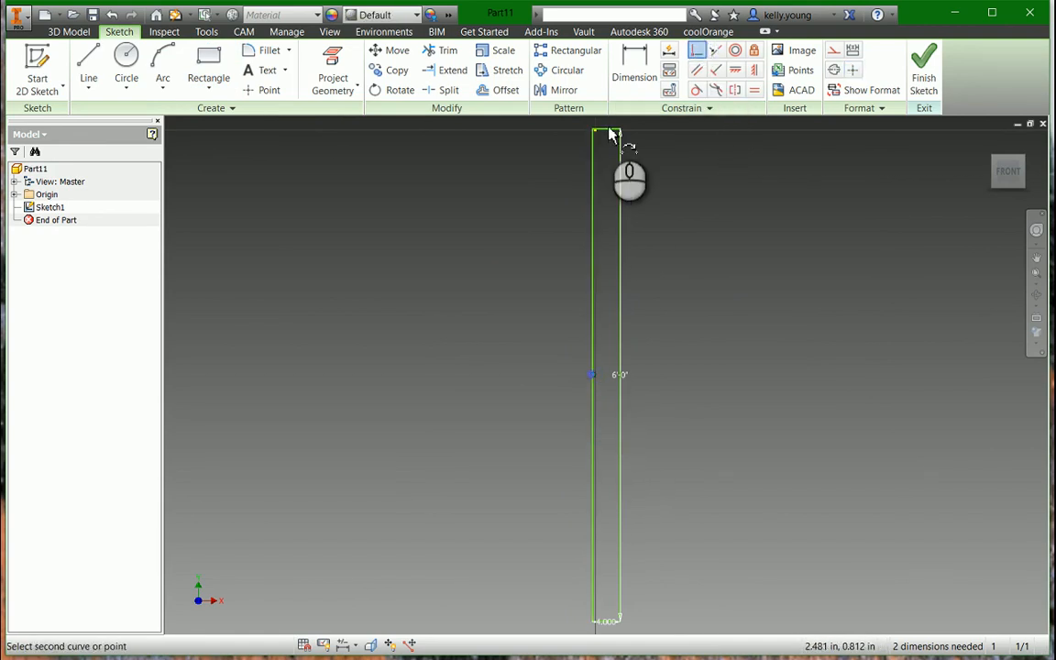
pyautogui.click(598, 138)
pyautogui.scroll(-3, 649, 228)
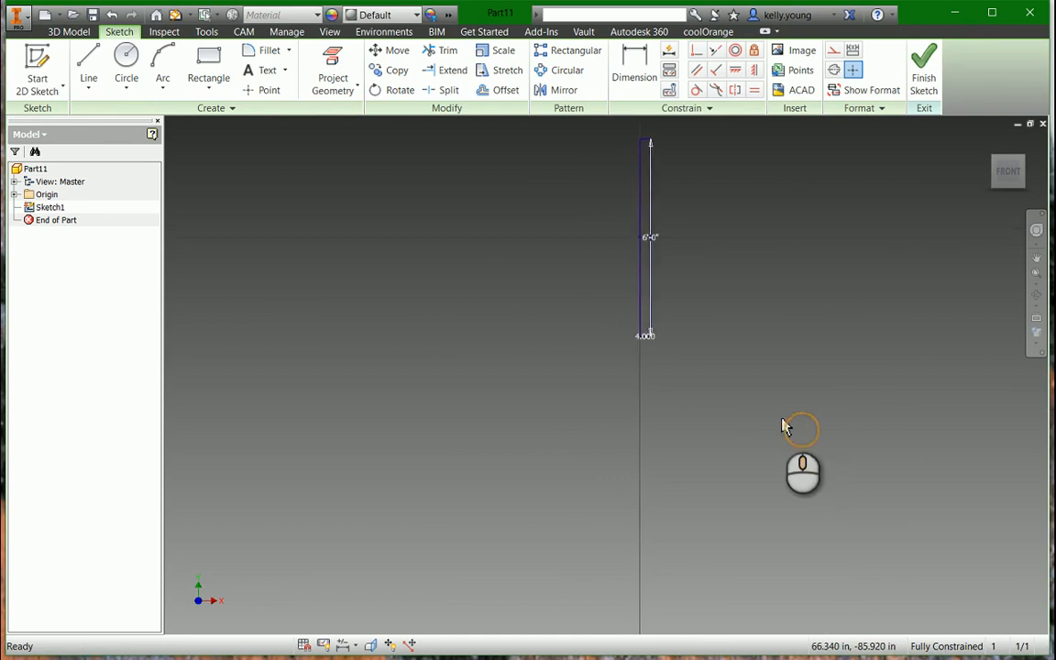
pyautogui.scroll(5, 797, 426)
# Finish the sketch and extrude the rectangle into a solid beam with a square cross-section.
pyautogui.click(926, 74)
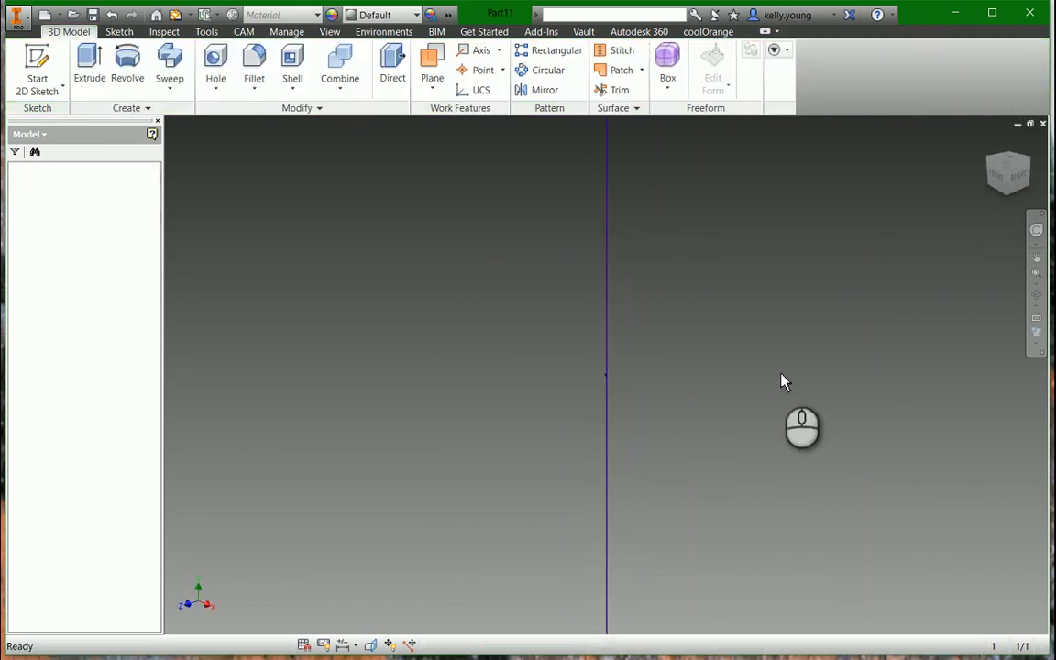
pyautogui.click(90, 66)
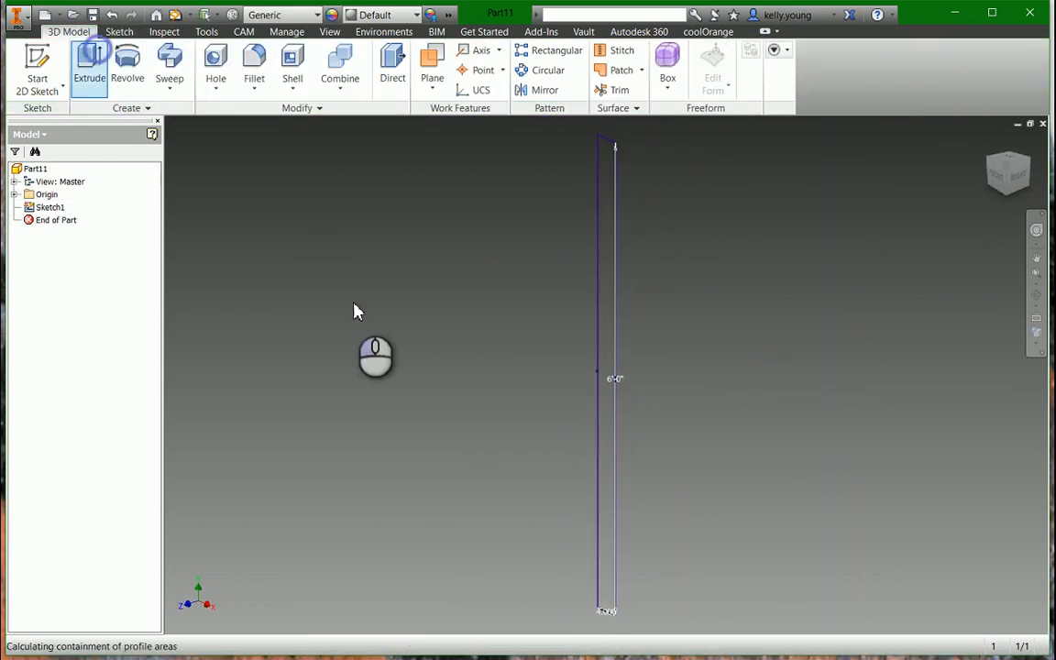
pyautogui.click(440, 325)
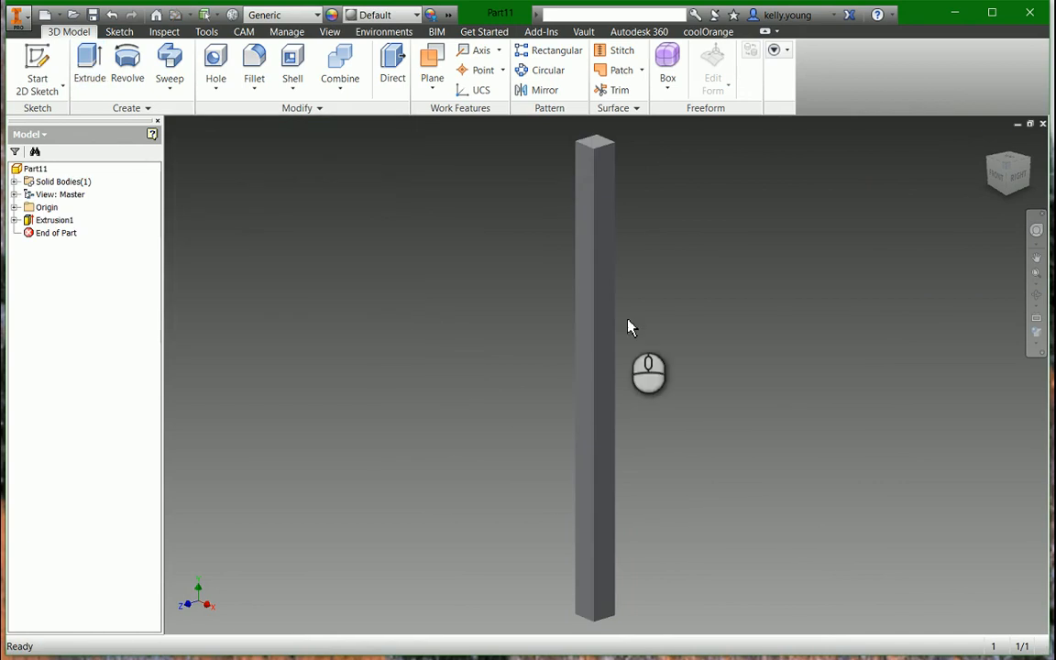
# Start a new sketch on the beam's long front face and project that face's outline.
pyautogui.click(1003, 173)
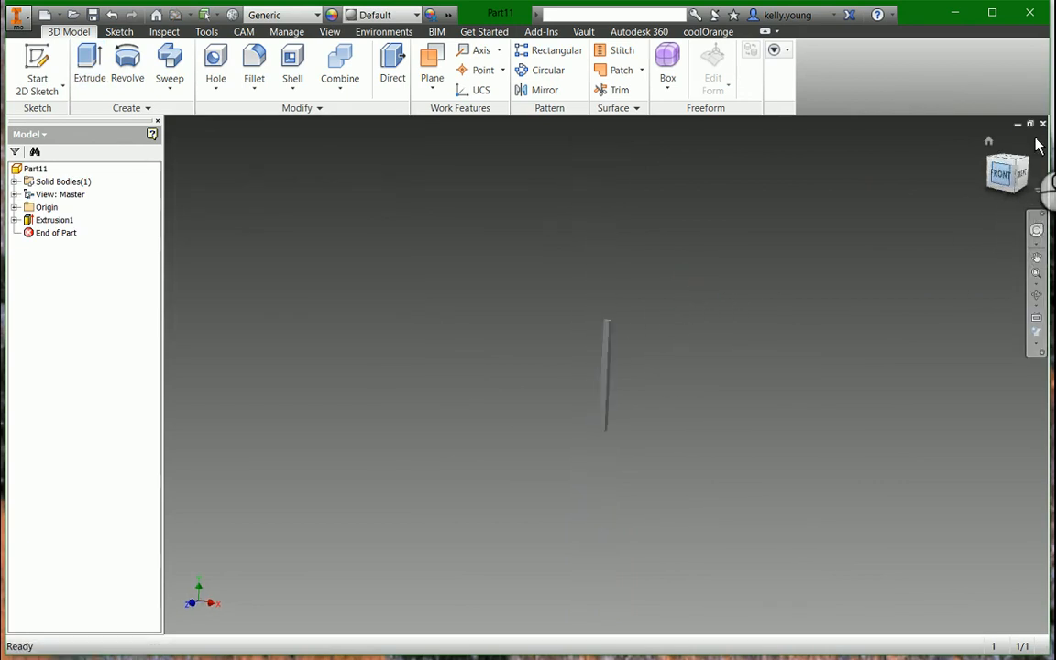
pyautogui.click(1033, 146)
pyautogui.middleClick(762, 286)
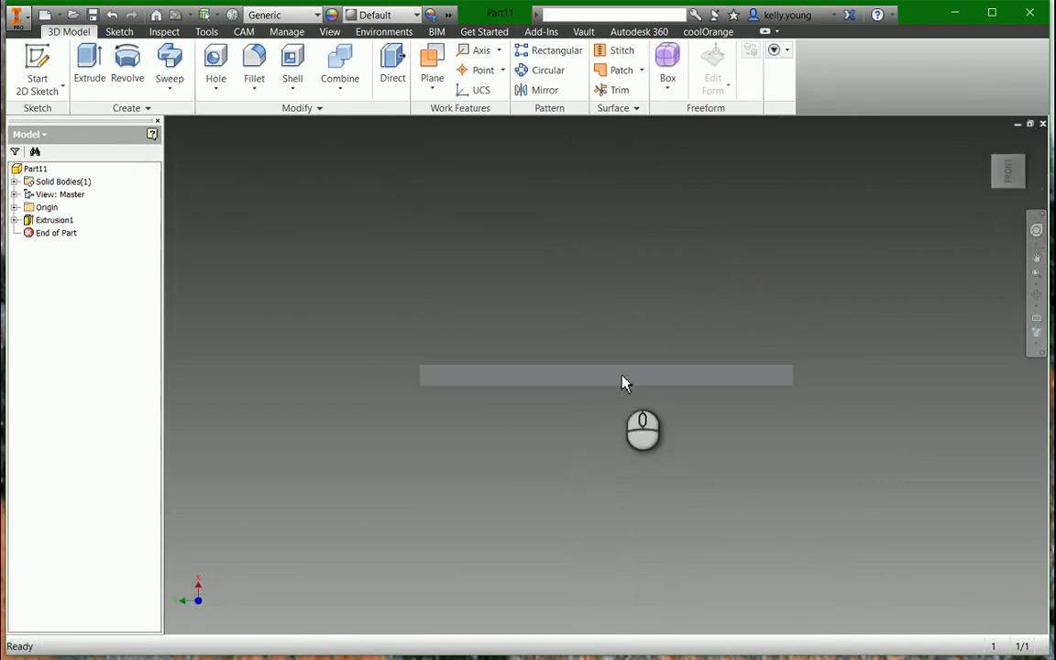
pyautogui.click(1038, 341)
pyautogui.click(986, 381)
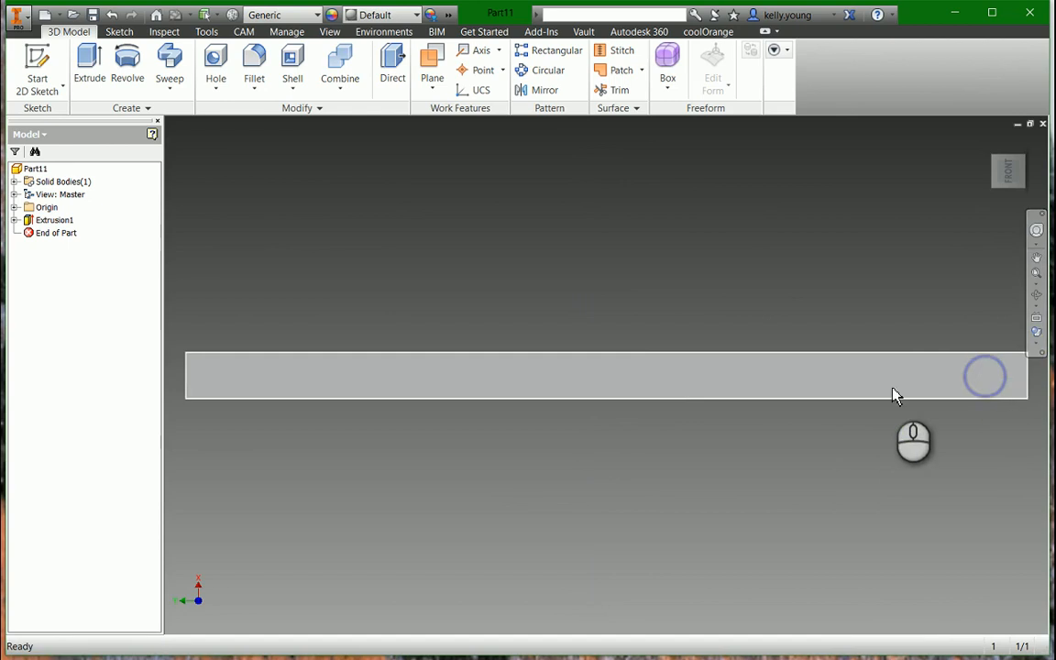
pyautogui.click(643, 353)
pyautogui.moveTo(361, 304)
pyautogui.keyDown('shift'); pyautogui.mouseDown(button='middle')
pyautogui.moveTo(343, 307)
pyautogui.moveTo(345, 324)
pyautogui.mouseUp(button='middle'); pyautogui.keyUp('shift')
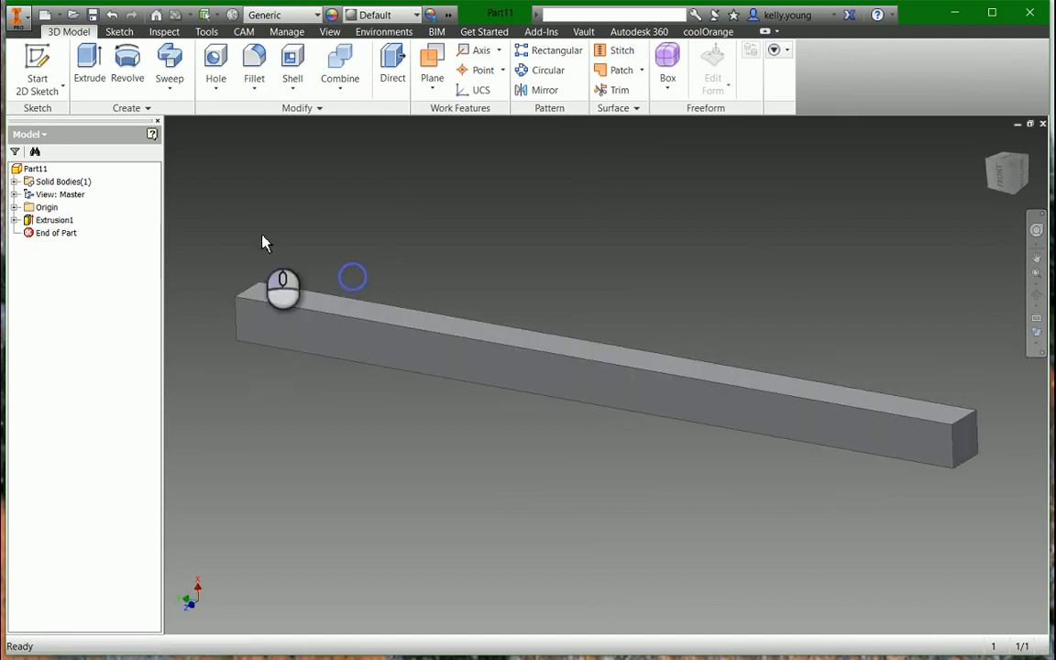
pyautogui.click(53, 80)
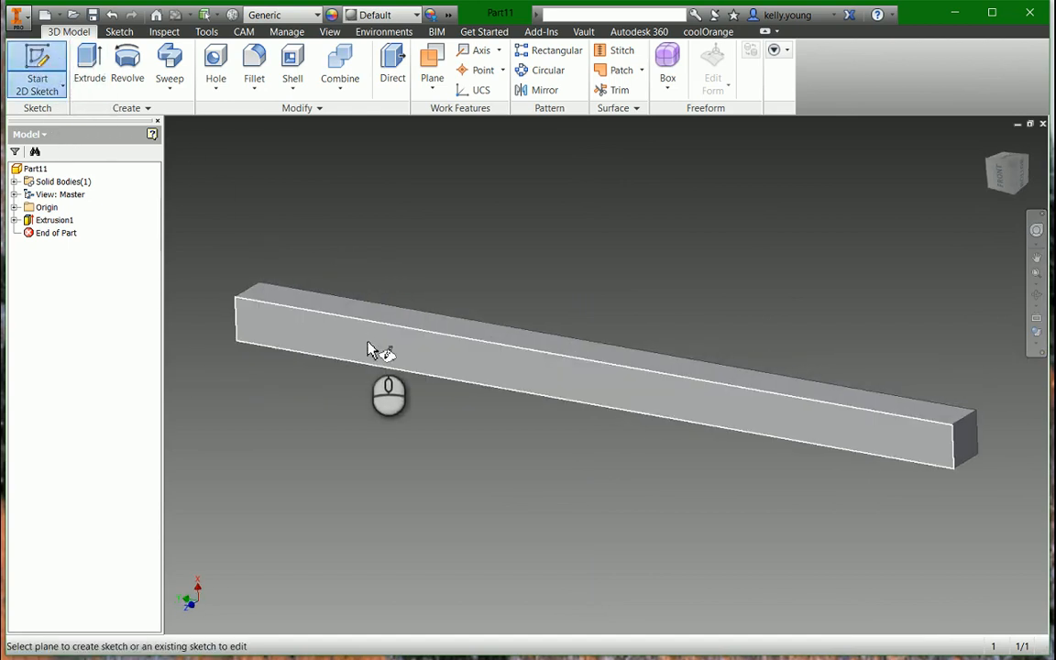
pyautogui.click(367, 346)
pyautogui.click(317, 72)
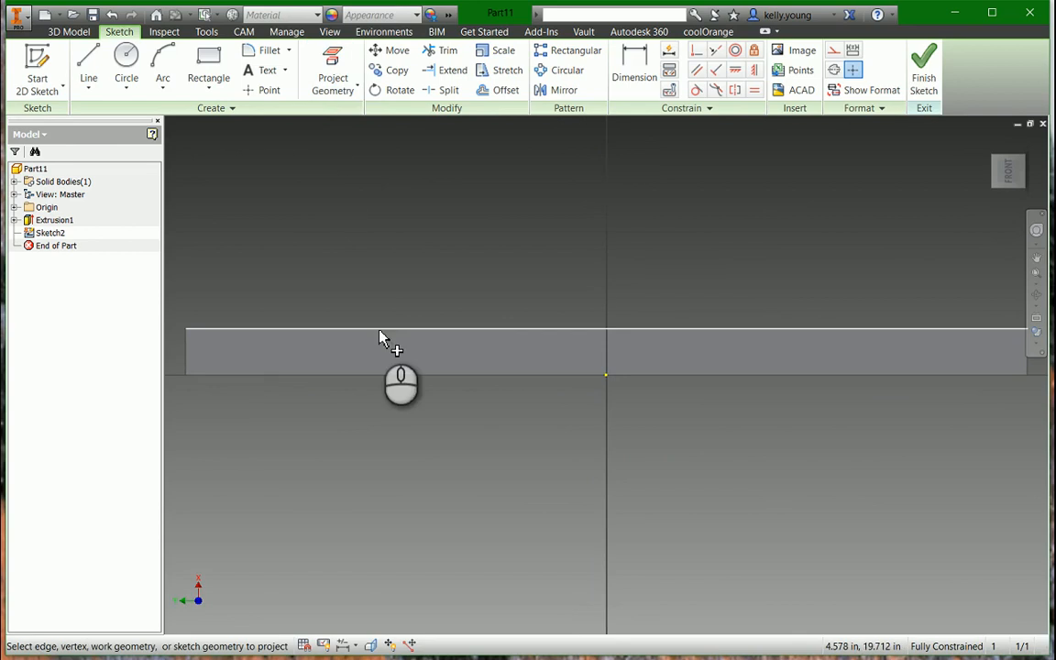
pyautogui.click(379, 365)
# Sketch a rectangle 8 in wide and 20 in tall, standing on the upper left corner of the beam.
pyautogui.click(207, 81)
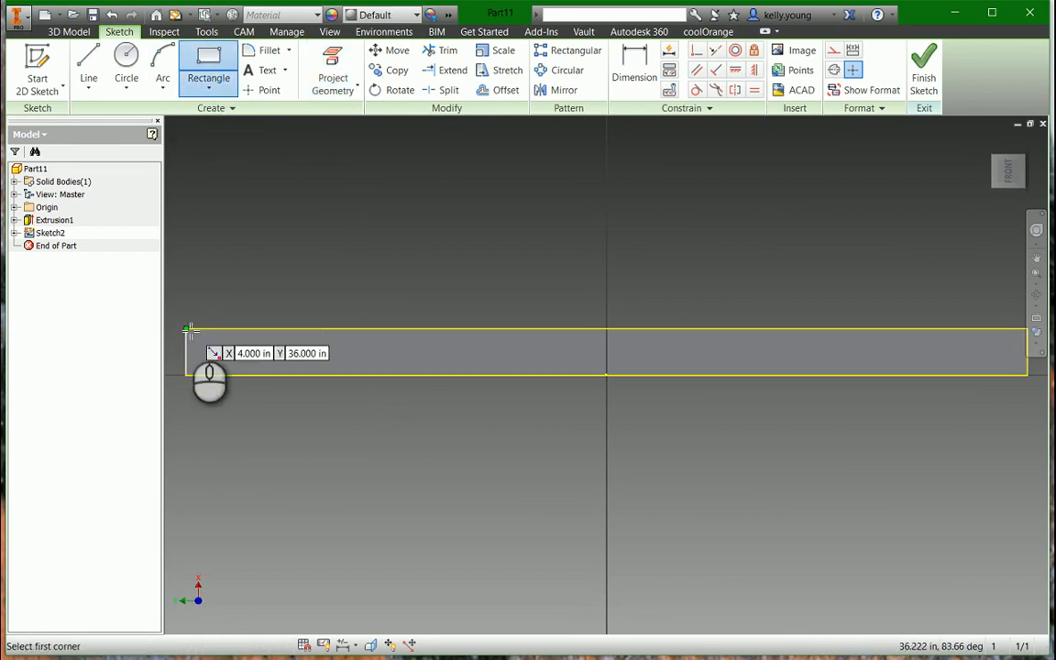
pyautogui.click(187, 329)
pyautogui.moveTo(337, 265); pyautogui.dragTo(613, 410, button='middle')
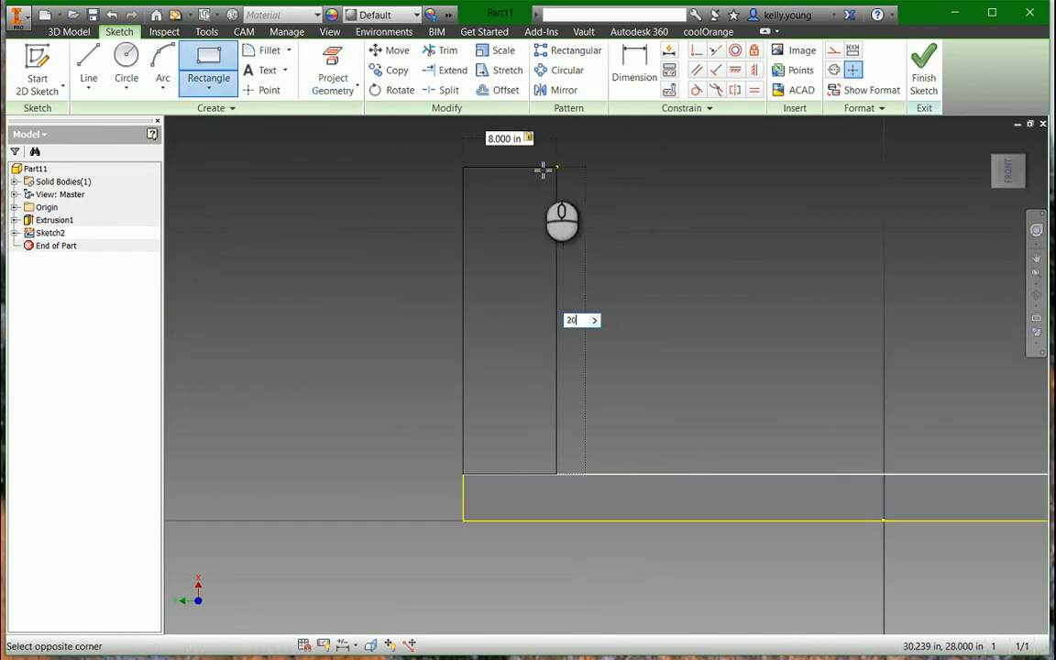
pyautogui.press('Return')
pyautogui.scroll(-5, 537, 165)
# Sketch a second upright rectangle at the beam's opposite end and make its width and height equal to the first one's.
pyautogui.click(487, 371)
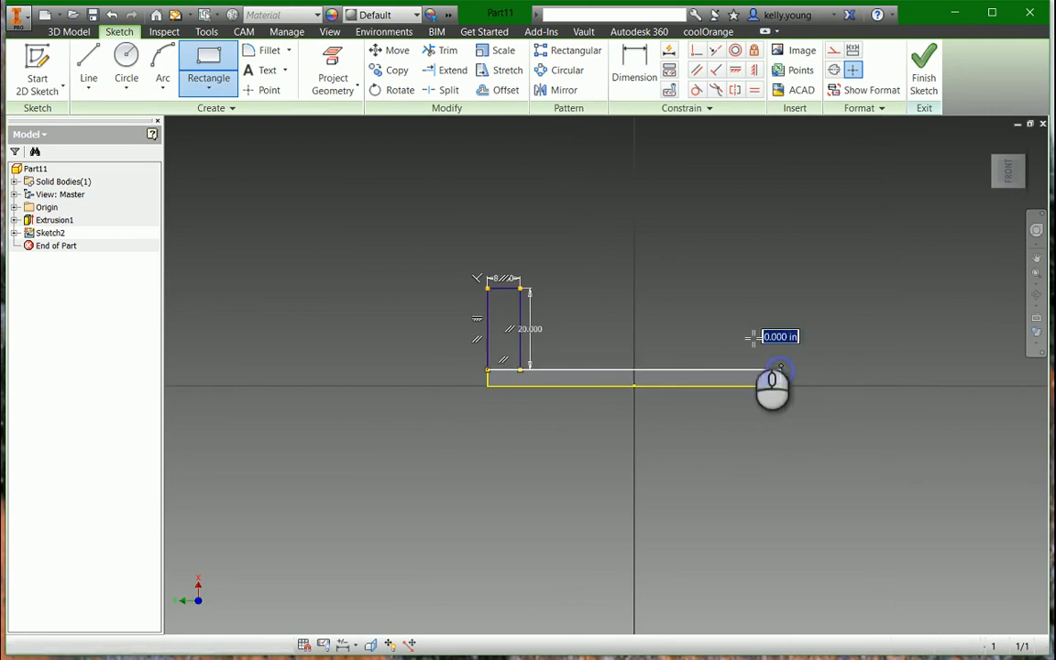
pyautogui.click(780, 369)
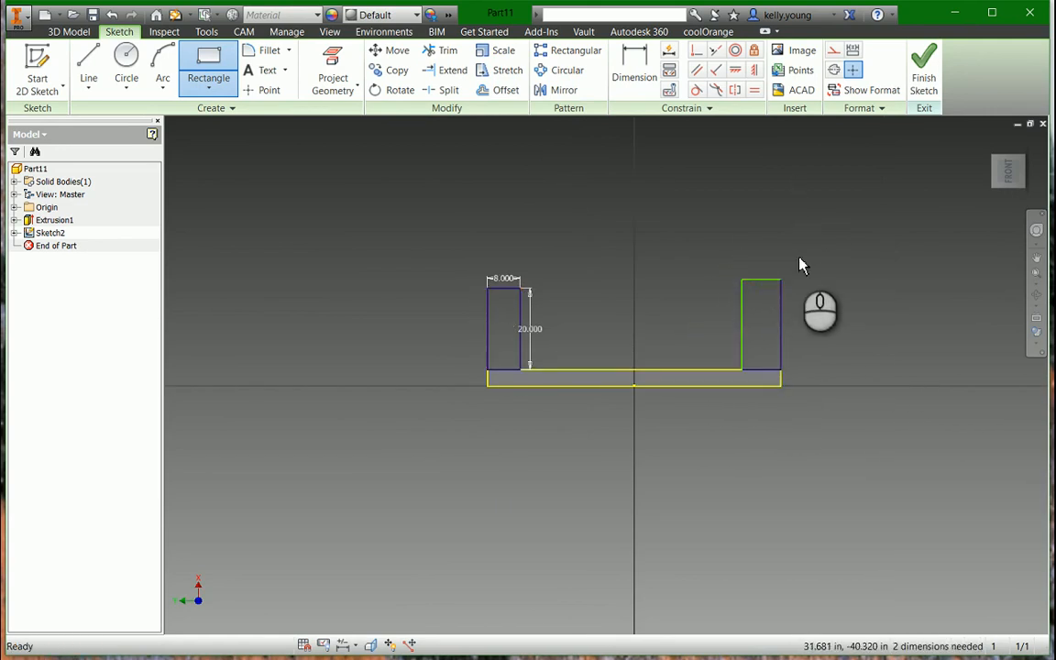
pyautogui.press('=')
pyautogui.click(770, 281)
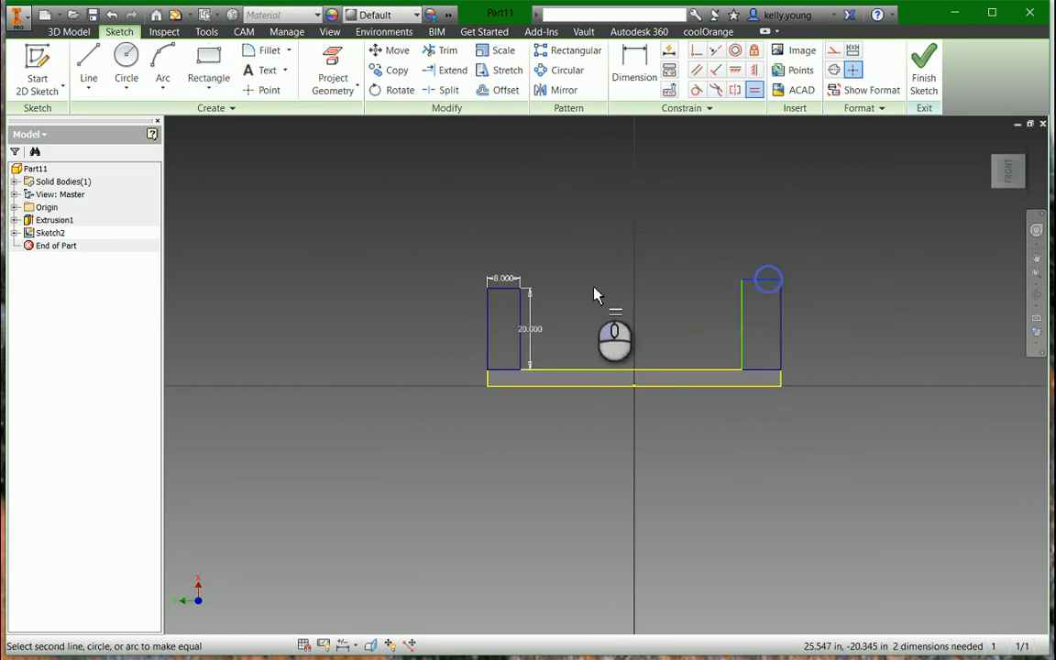
pyautogui.click(504, 289)
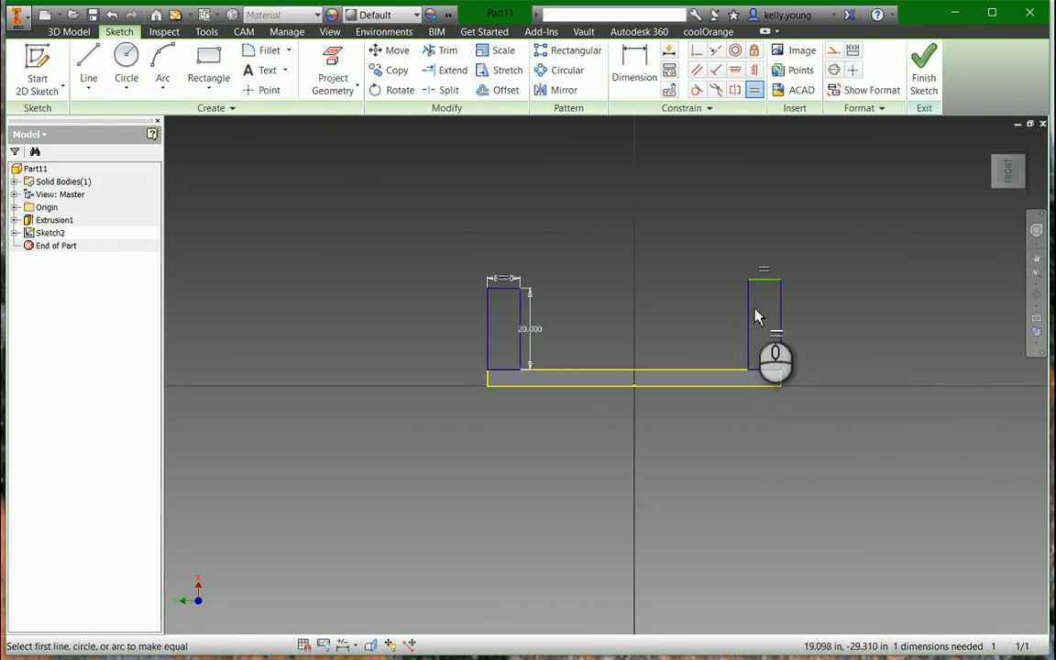
pyautogui.click(749, 312)
pyautogui.click(520, 323)
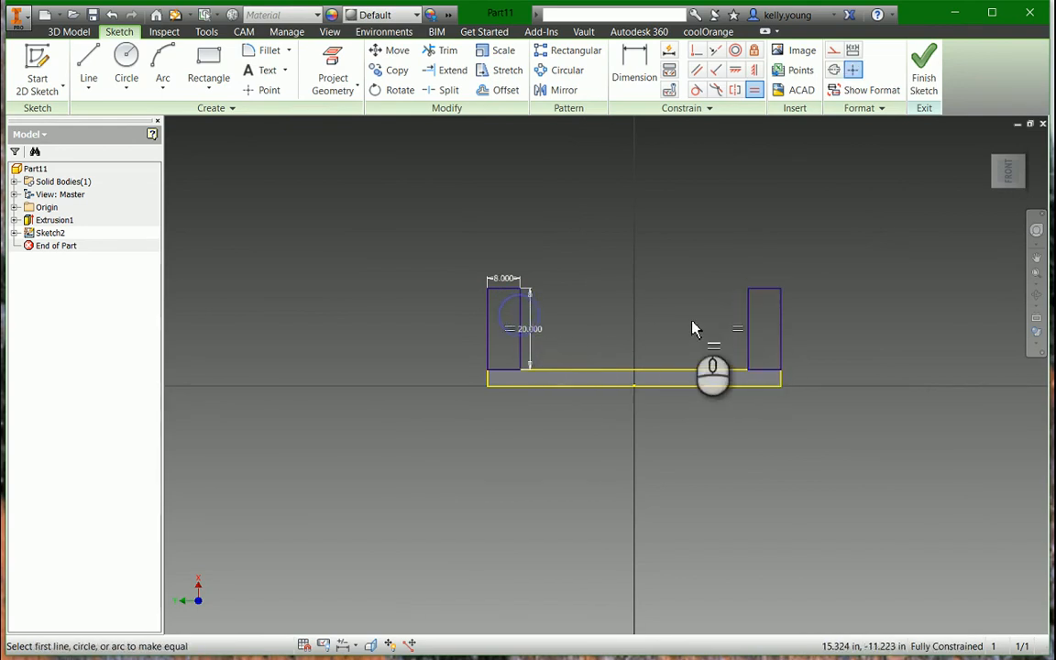
pyautogui.press('Escape')
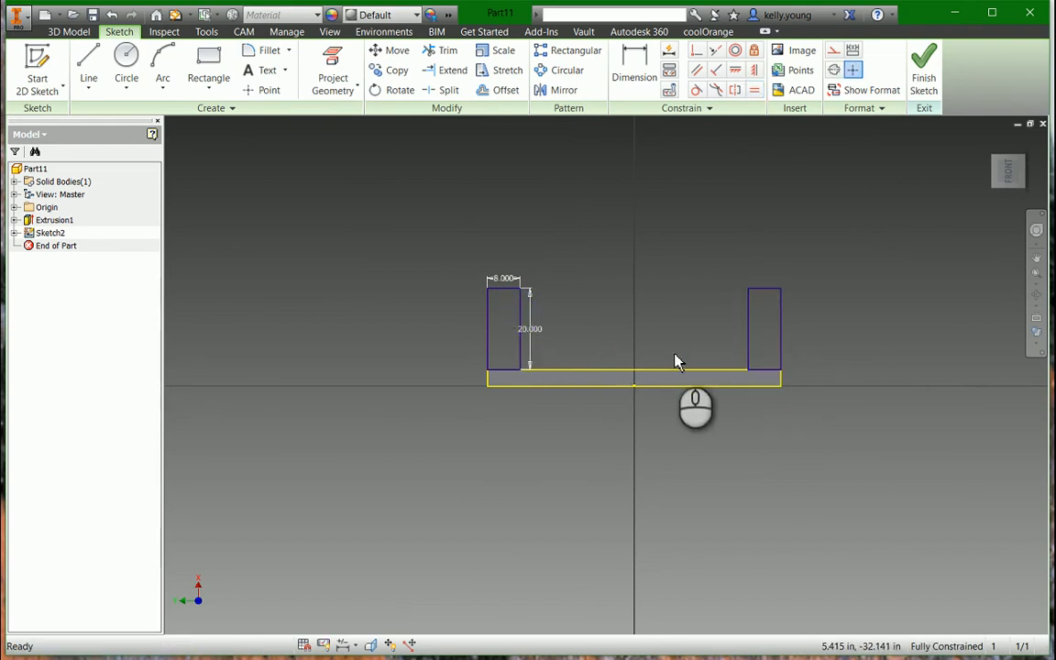
# Finish the sketch and extrude the left upright rectangle To the beam's back face as a new solid.
pyautogui.click(923, 73)
pyautogui.scroll(2, 668, 390)
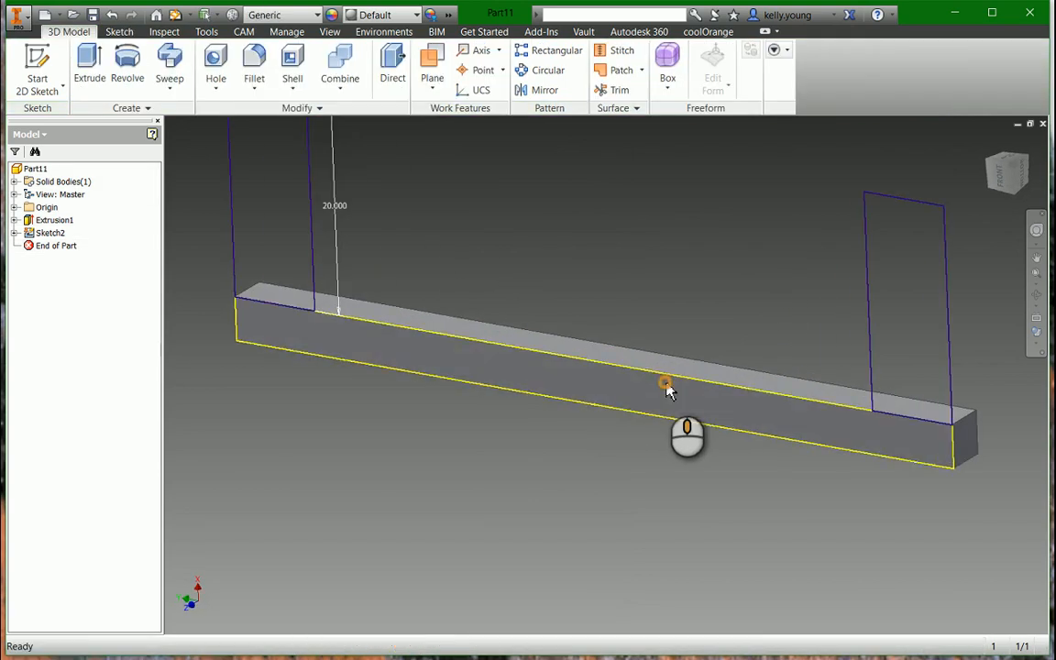
pyautogui.click(89, 64)
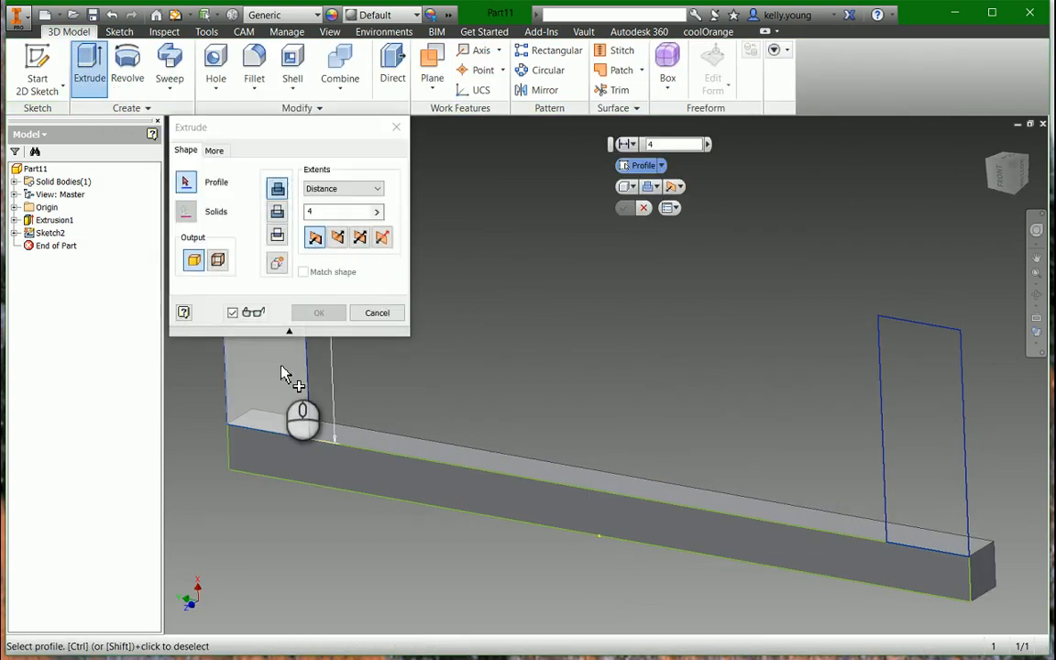
pyautogui.click(284, 374)
pyautogui.scroll(3, 620, 283)
pyautogui.click(344, 188)
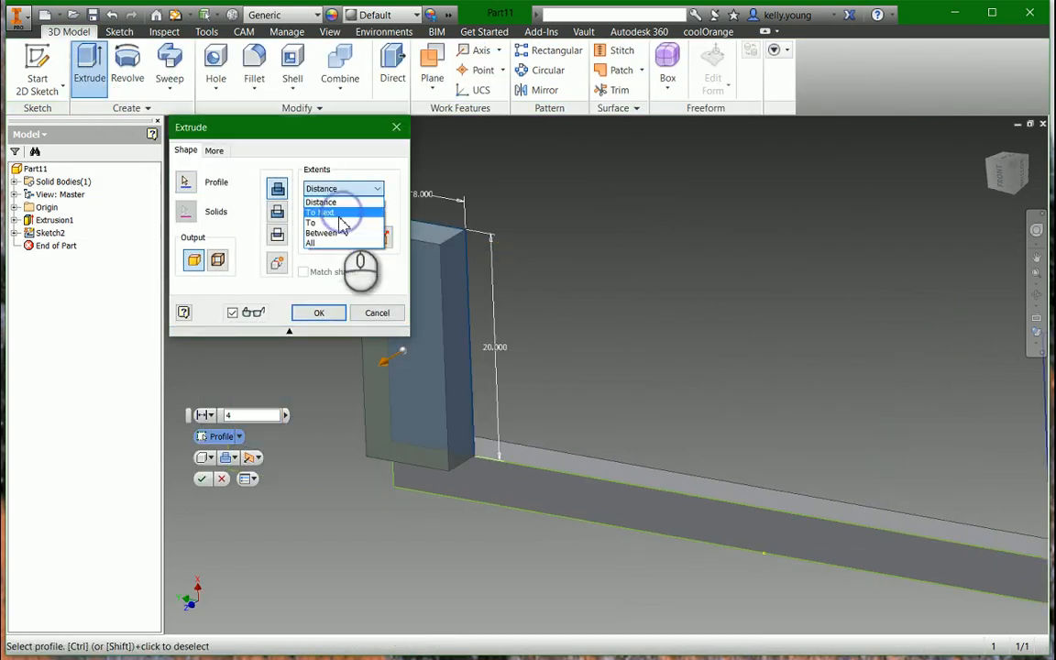
pyautogui.click(330, 223)
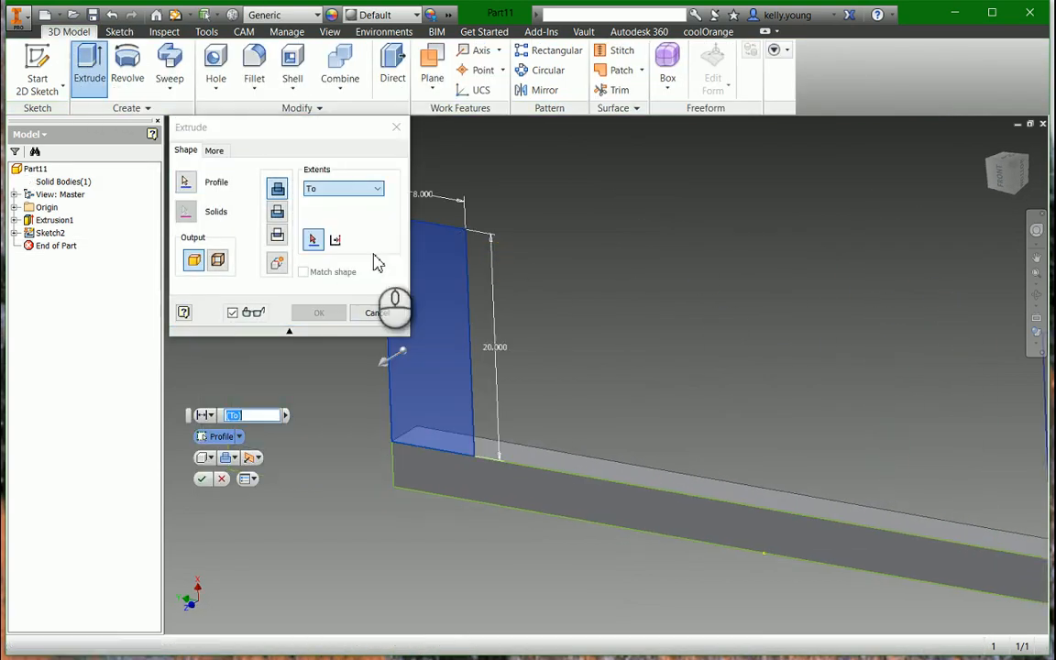
pyautogui.click(557, 463)
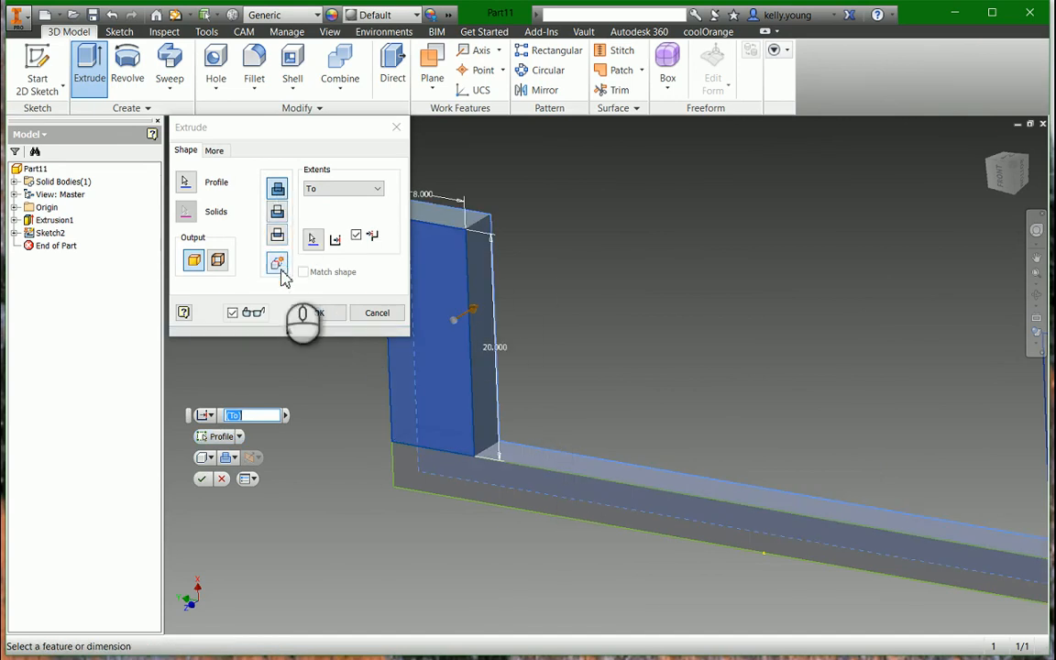
pyautogui.click(319, 313)
# Try the upright's extrusion with the Join operation, inspect the list of solid bodies, and undo the change.
pyautogui.scroll(4, 458, 475)
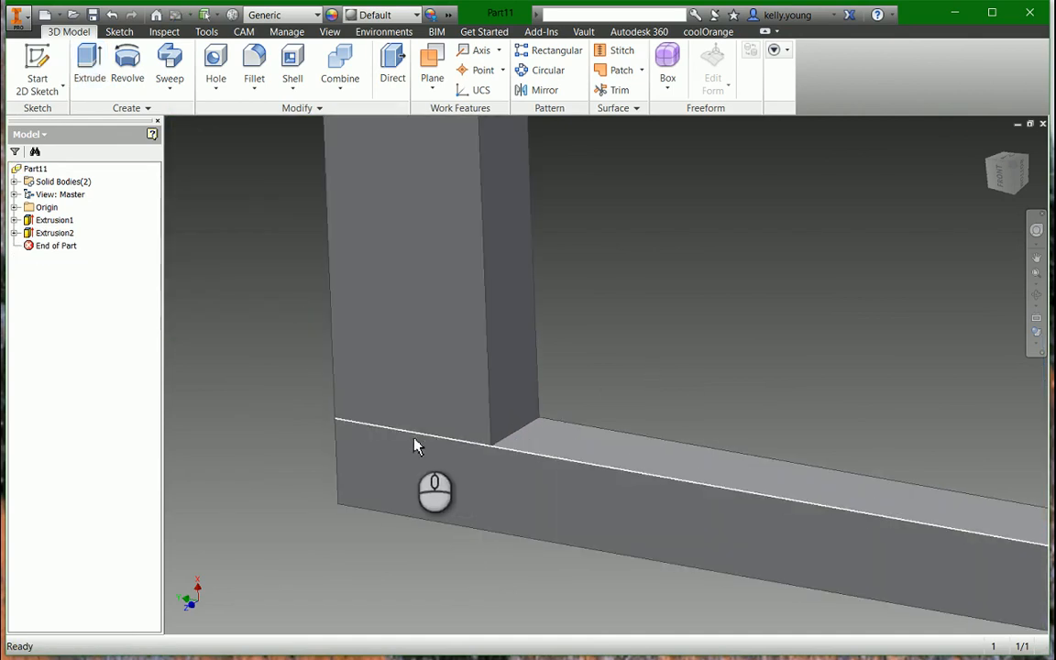
pyautogui.doubleClick(49, 233)
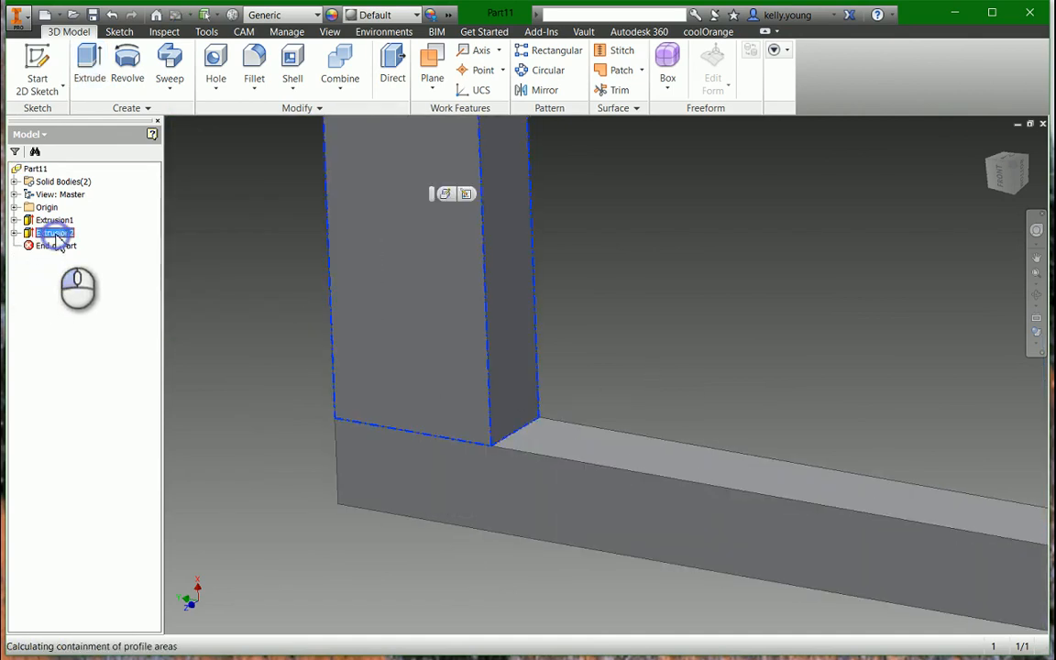
pyautogui.click(279, 188)
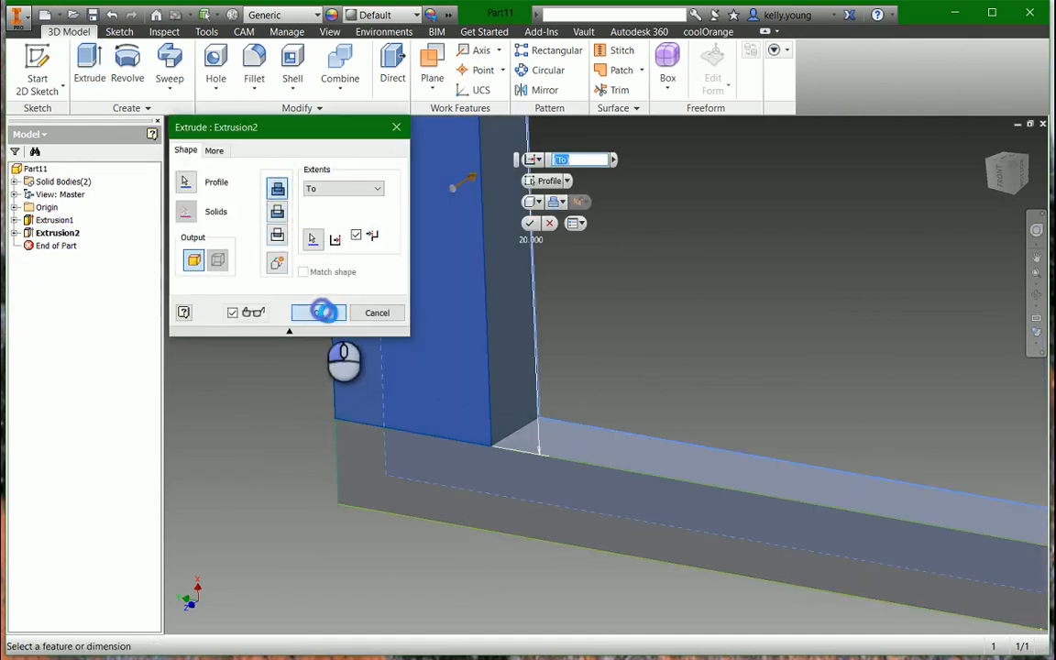
pyautogui.click(321, 312)
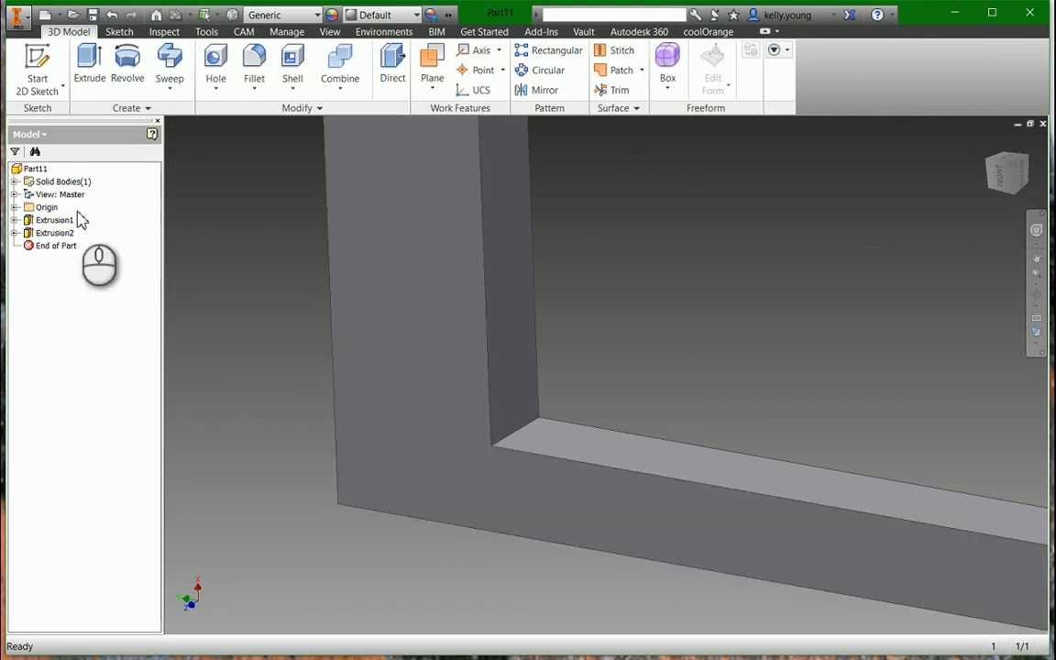
pyautogui.click(15, 181)
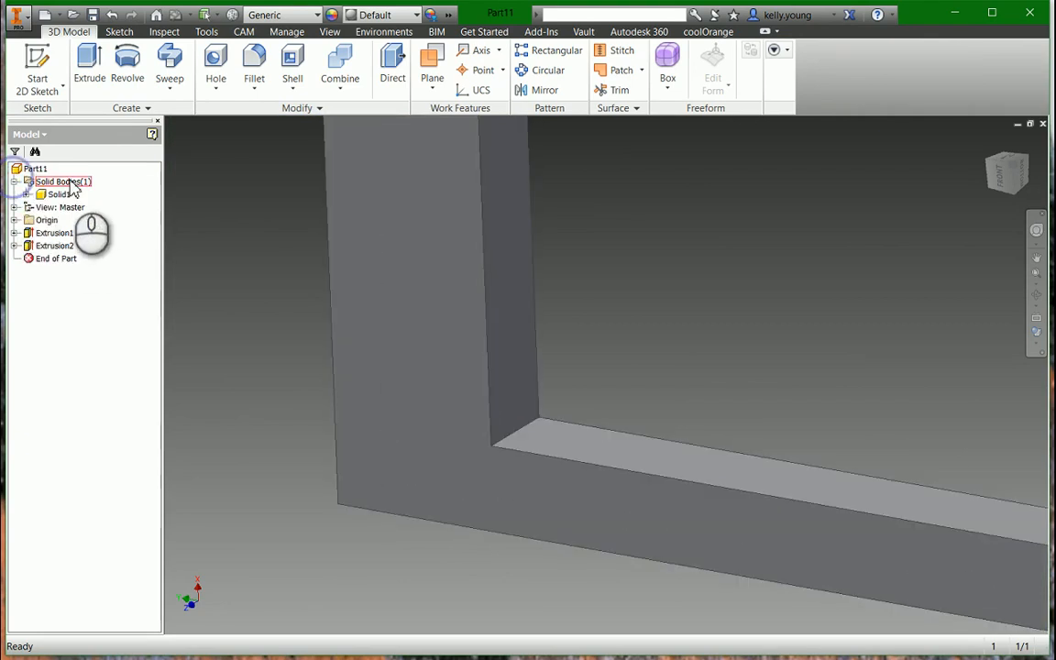
pyautogui.click(111, 15)
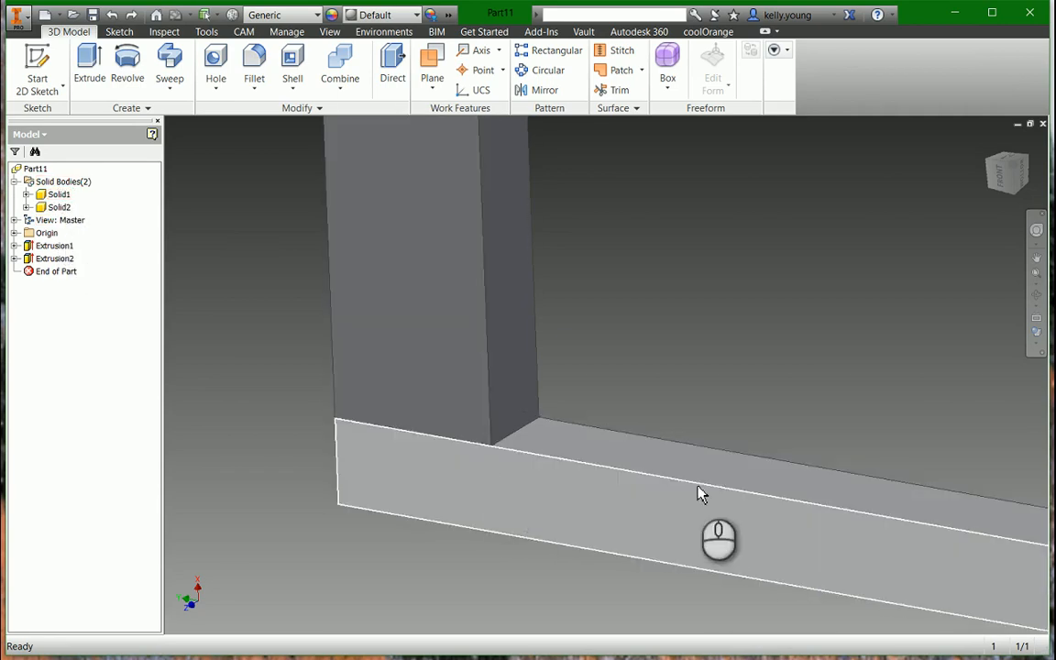
# Make the sketch behind the left upright's extrusion (Sketch2) visible so its second rectangle can be reused.
pyautogui.click(15, 258)
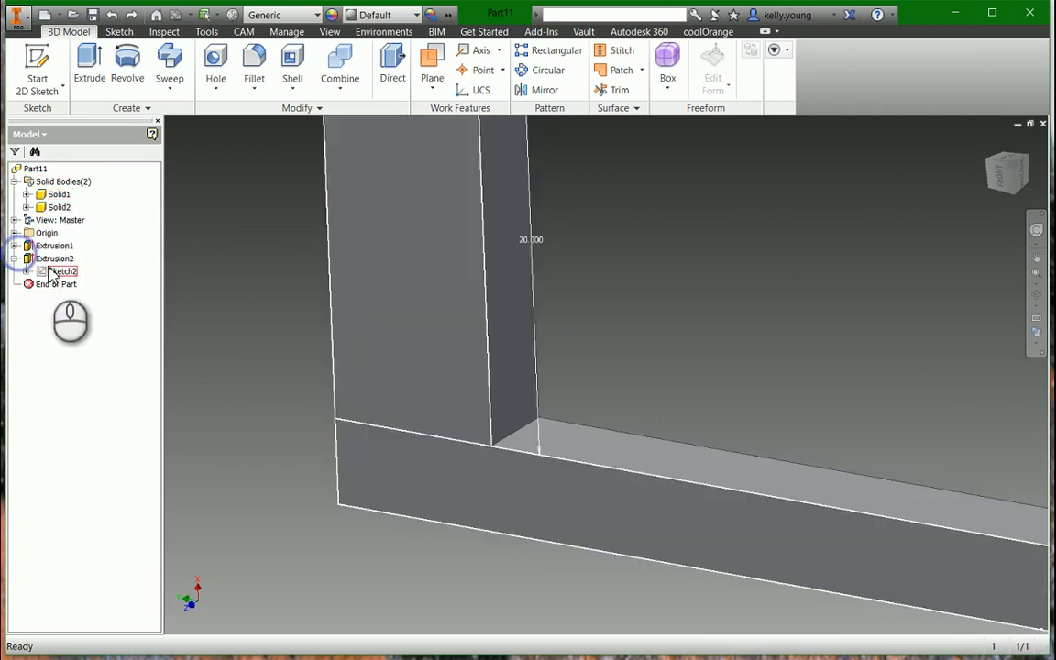
pyautogui.rightClick(66, 274)
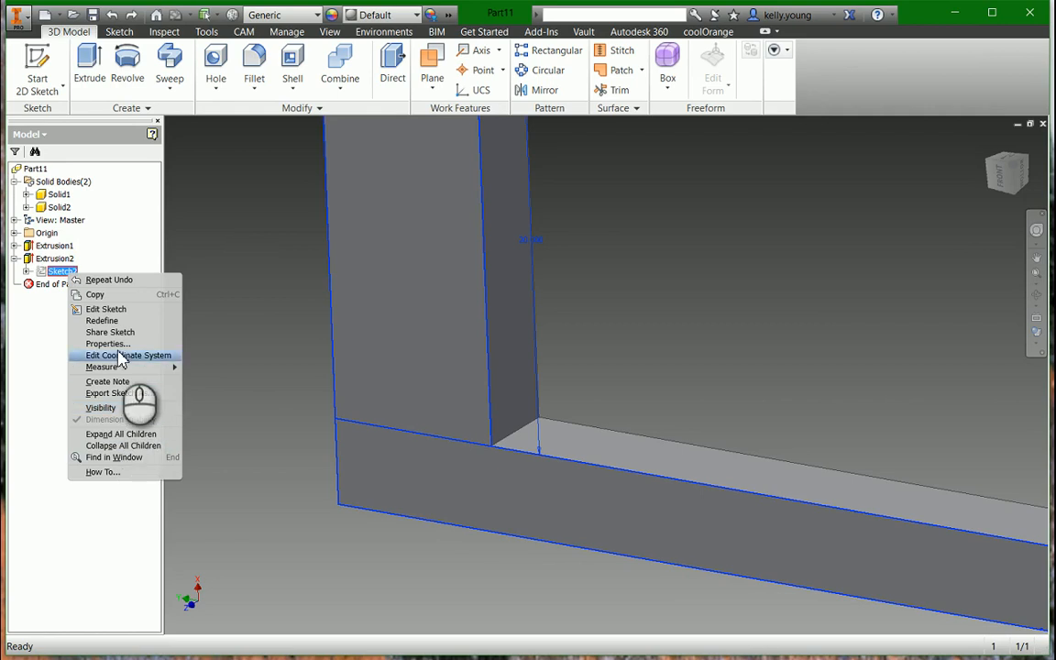
pyautogui.click(117, 410)
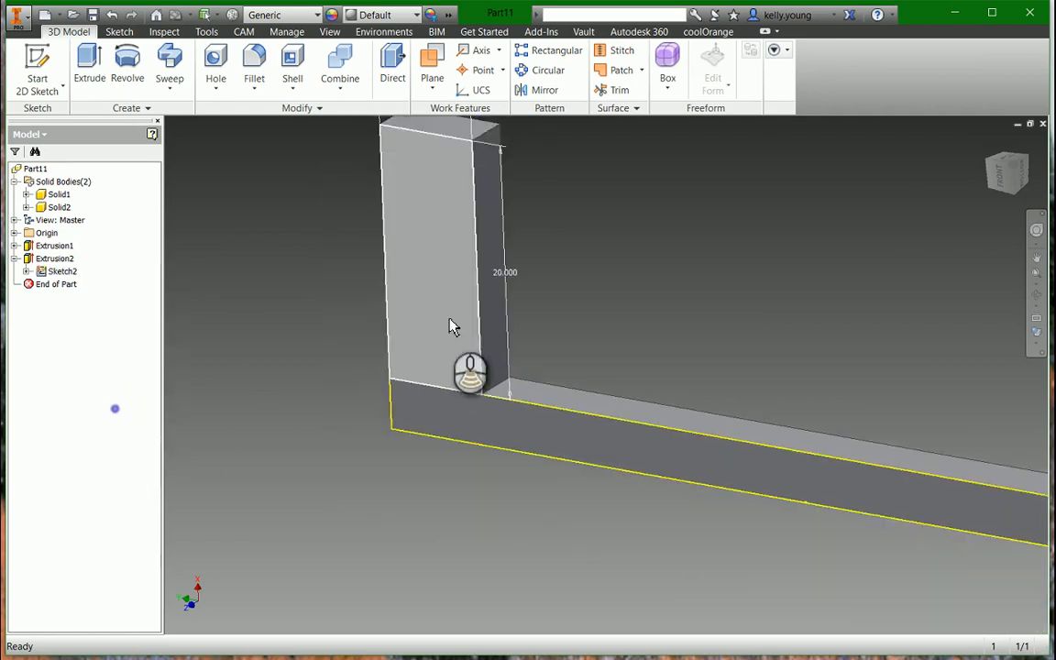
# Extrude the remaining upright rectangle at the beam's other end To the beam's back face as a new solid.
pyautogui.scroll(-5, 459, 339)
pyautogui.click(84, 66)
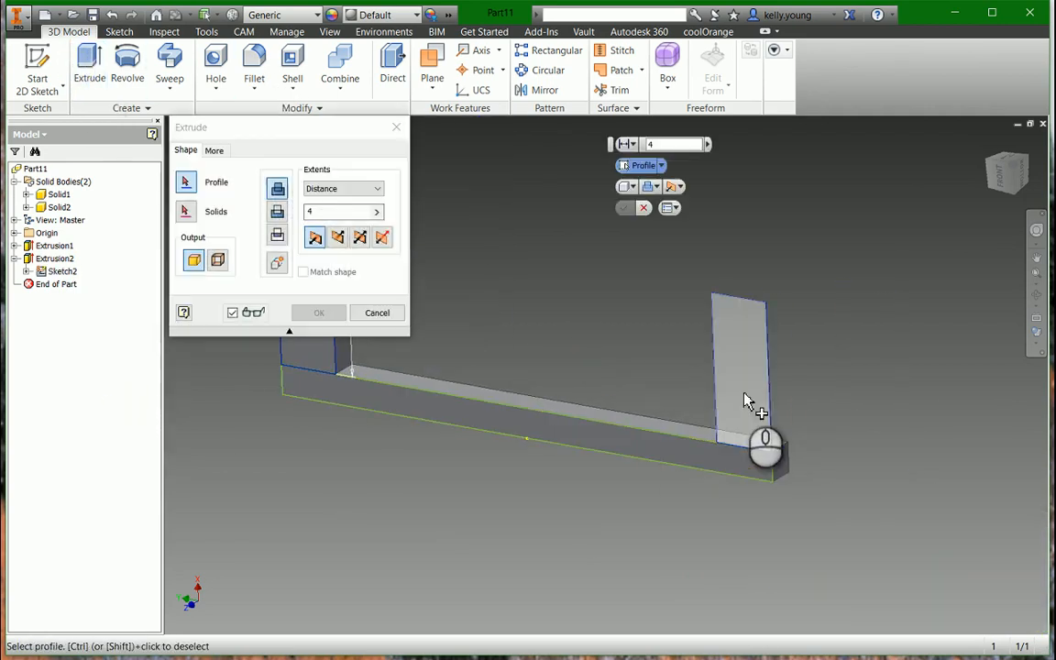
pyautogui.click(750, 408)
pyautogui.click(344, 188)
pyautogui.click(316, 222)
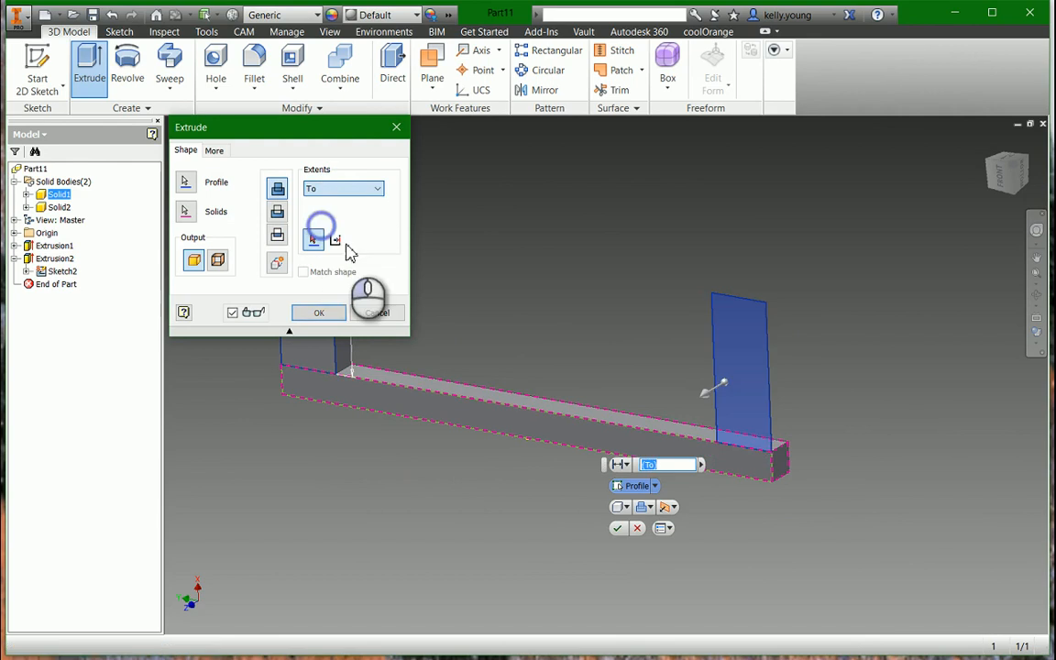
pyautogui.click(591, 417)
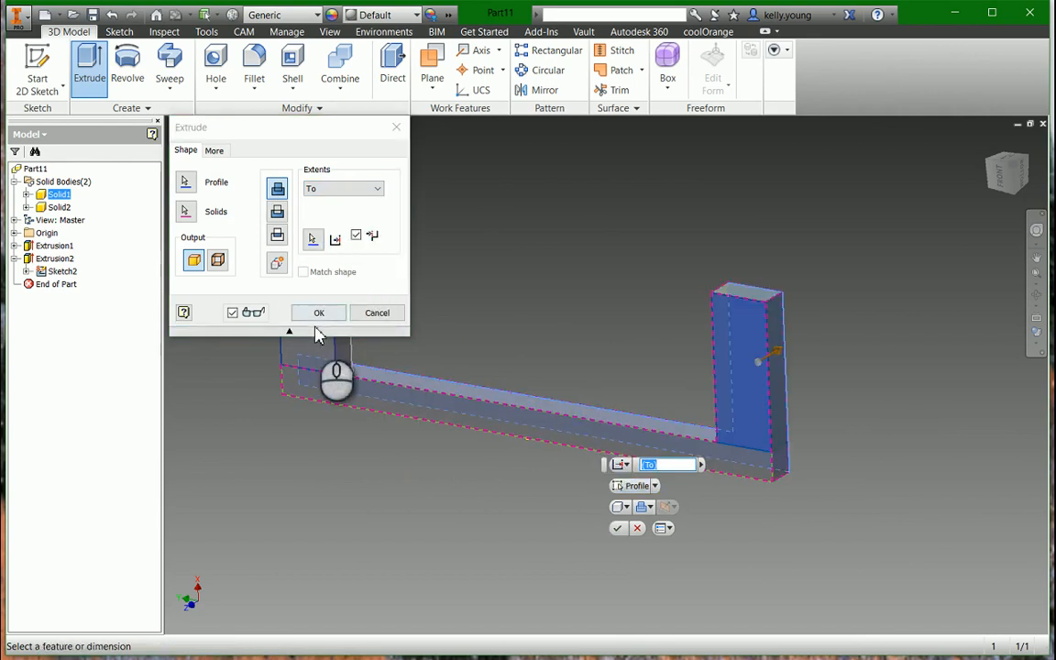
pyautogui.click(276, 263)
pyautogui.click(318, 313)
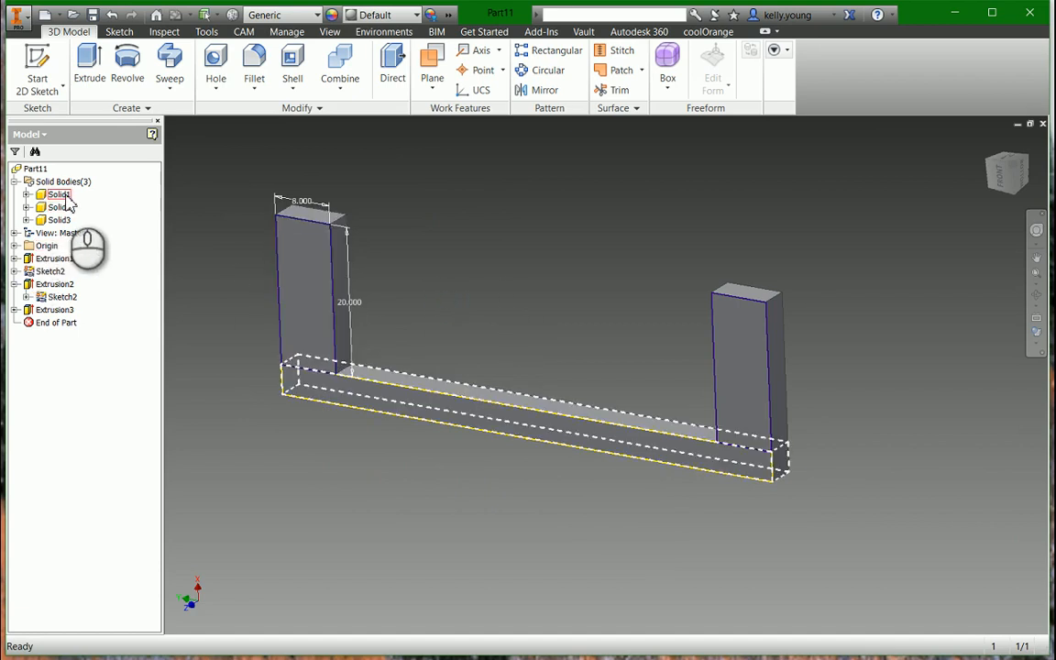
pyautogui.click(461, 248)
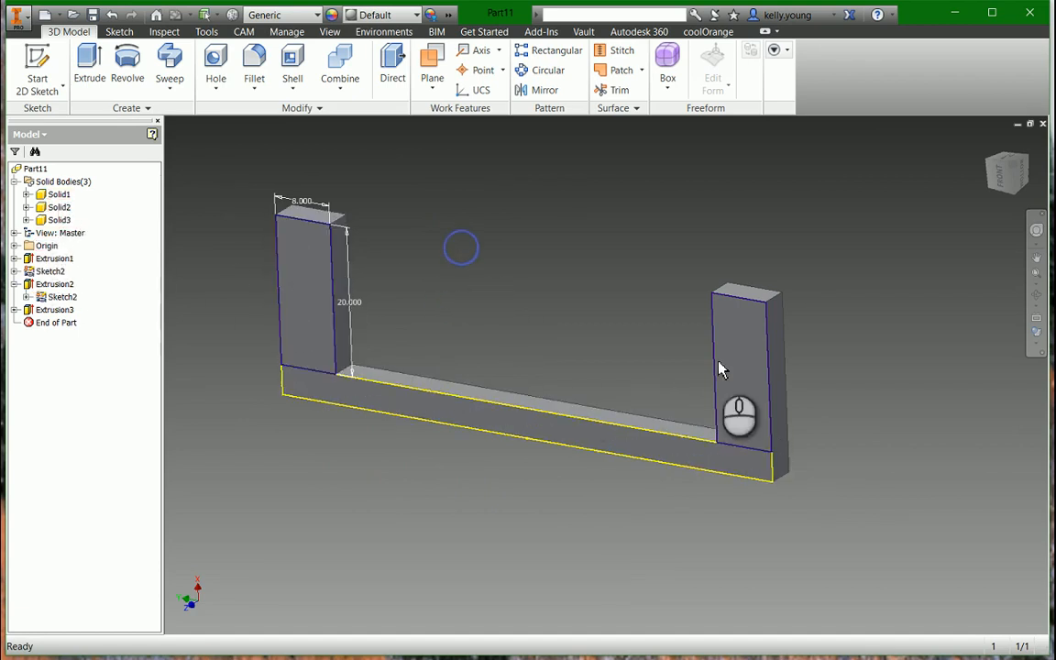
# Start Make Components and save the layout part as MultiBodyTest.ipt.
pyautogui.click(287, 31)
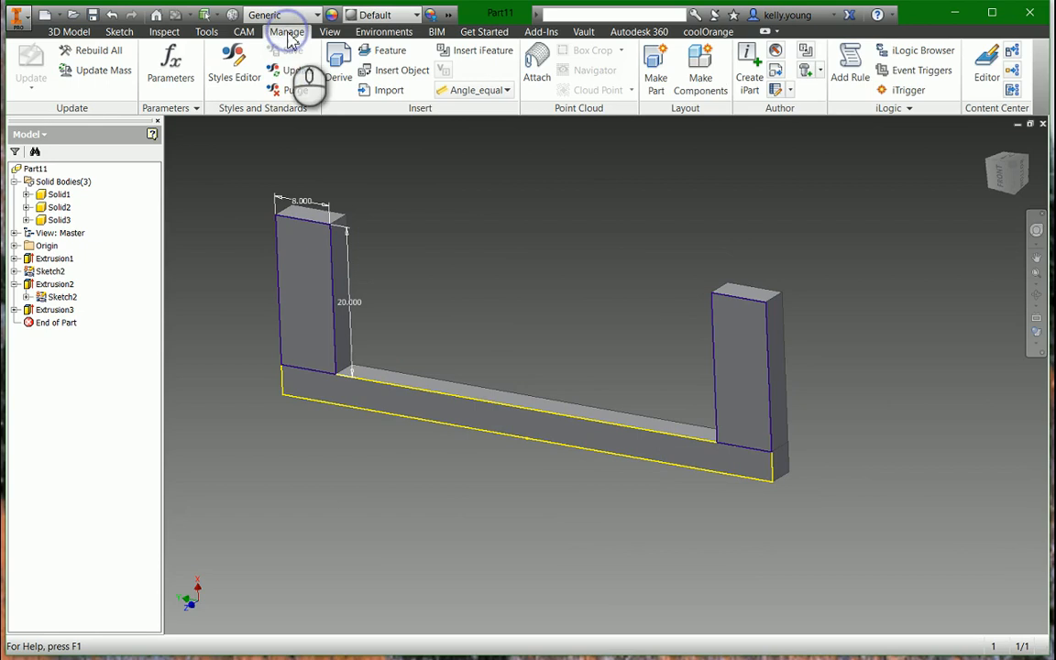
pyautogui.click(703, 77)
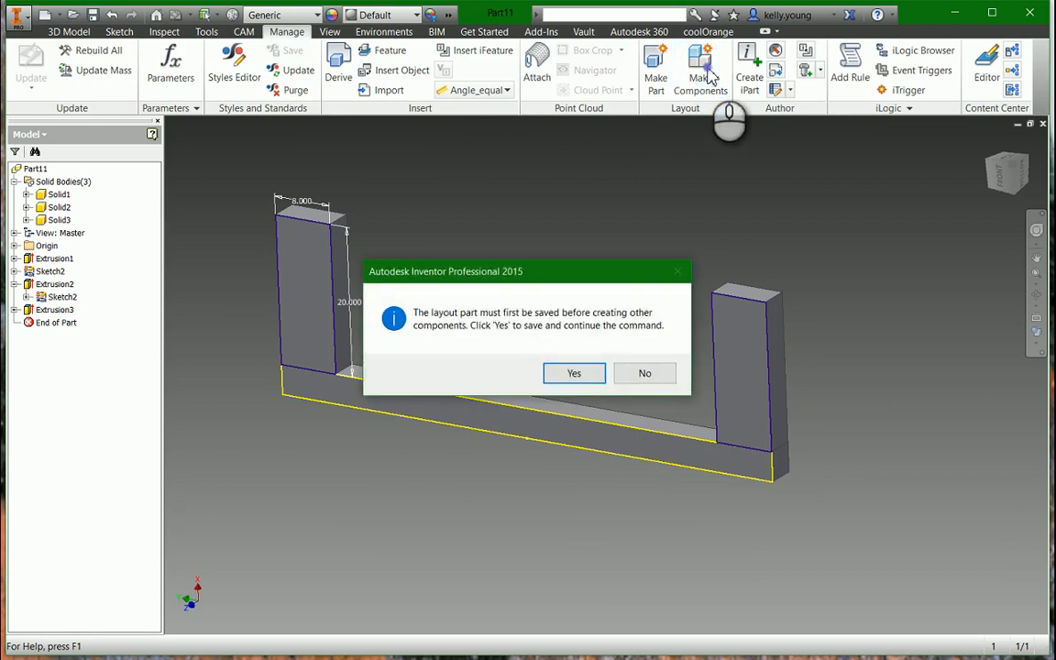
pyautogui.click(574, 373)
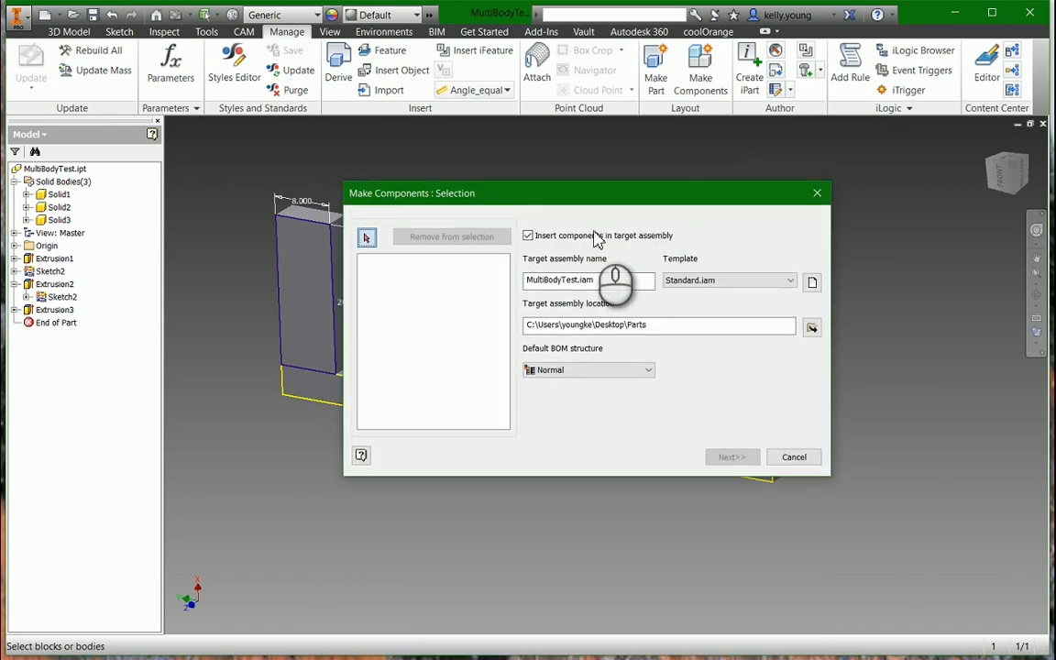
# Create components from Solid1, Solid2 and Solid3 and insert them in the target assembly MultiBodyTest.iam with Normal BOM structure.
pyautogui.moveTo(495, 193); pyautogui.dragTo(356, 345)
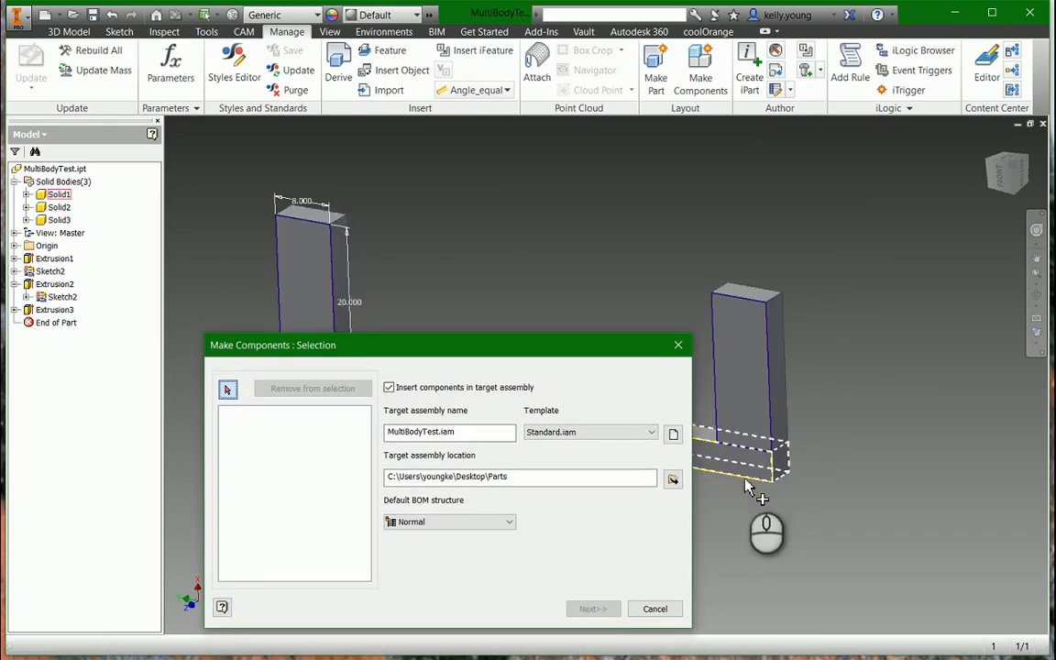
pyautogui.click(57, 195)
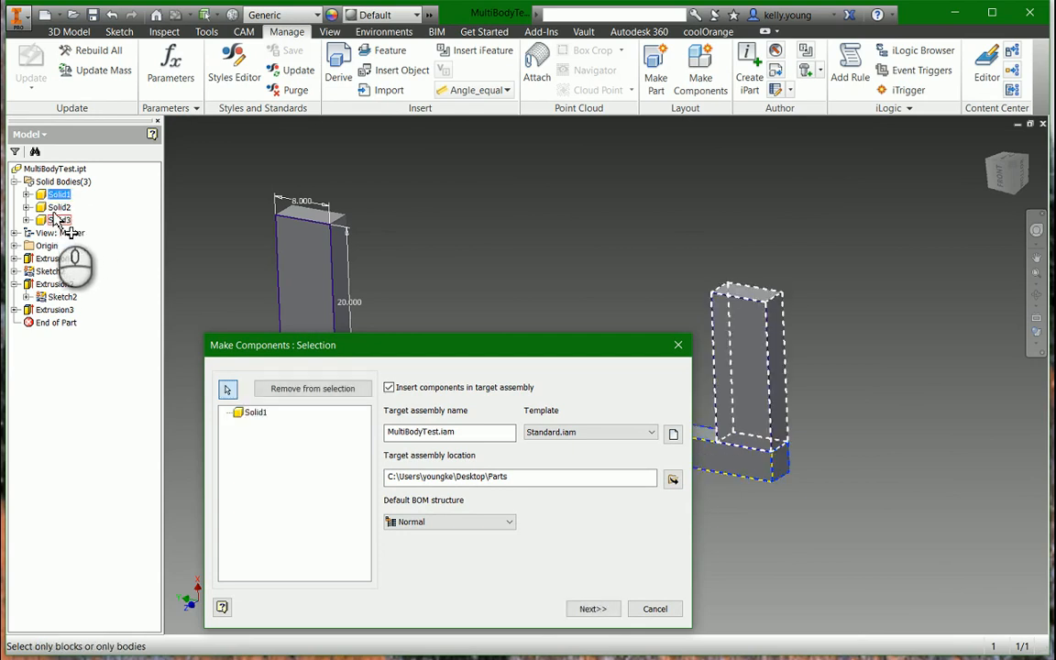
pyautogui.click(58, 220)
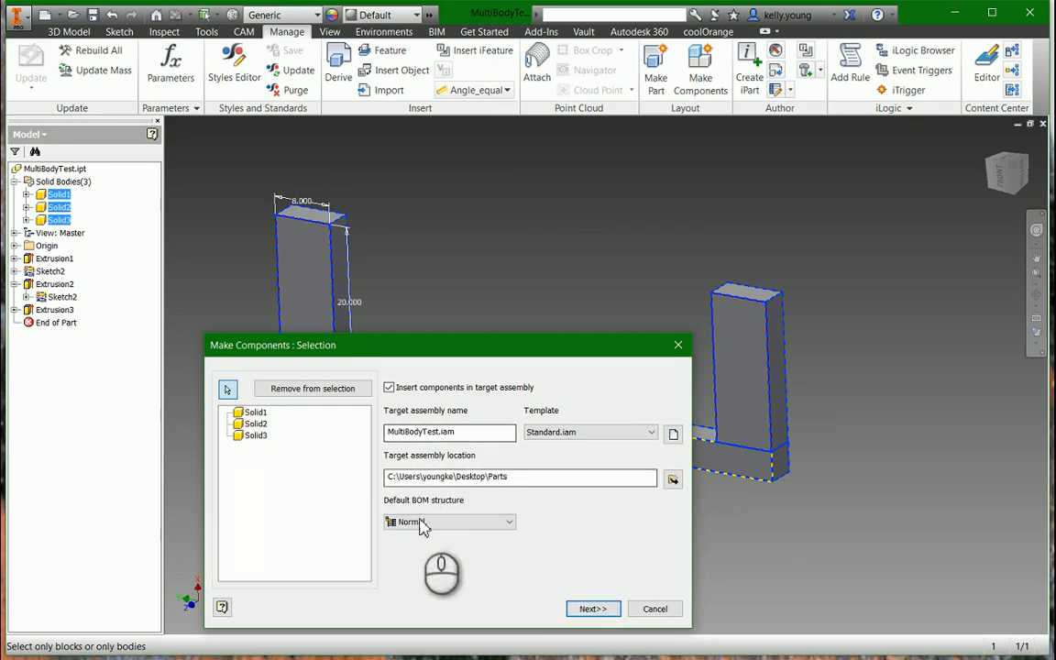
pyautogui.click(594, 609)
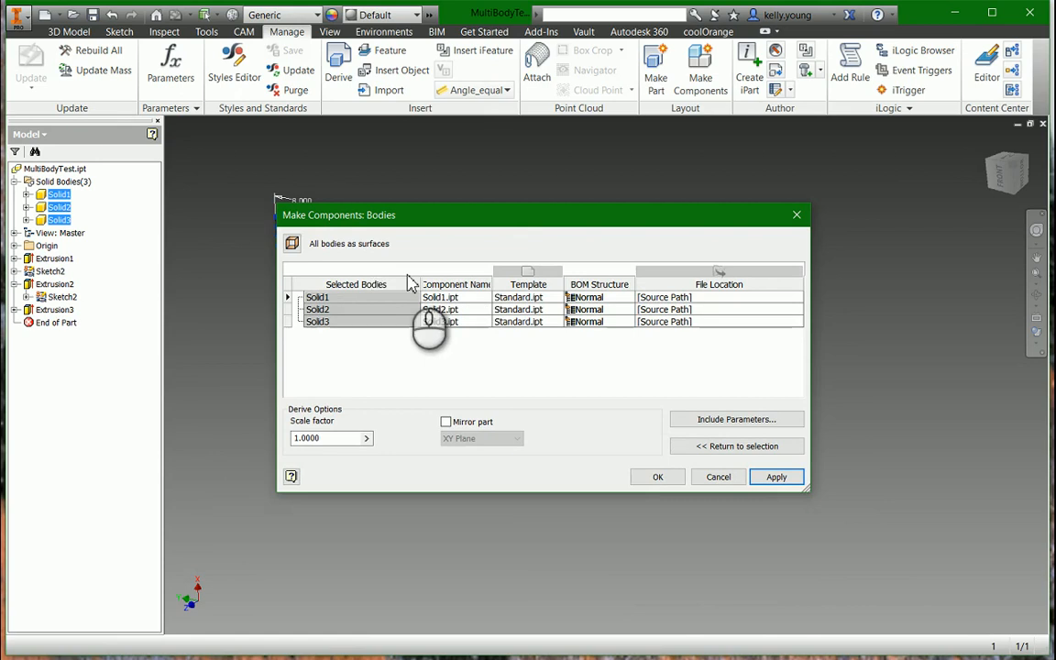
pyautogui.click(657, 477)
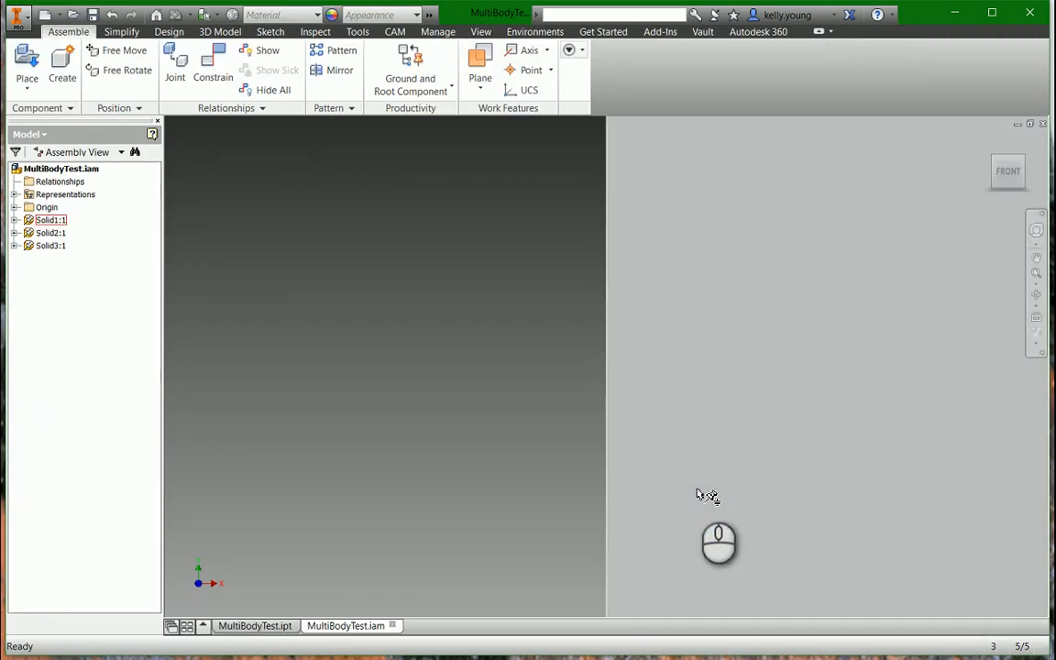
# Display the new assembly shaded with edges and turn it to a three-dimensional view.
pyautogui.moveTo(698, 495); pyautogui.dragTo(561, 104, button='middle')
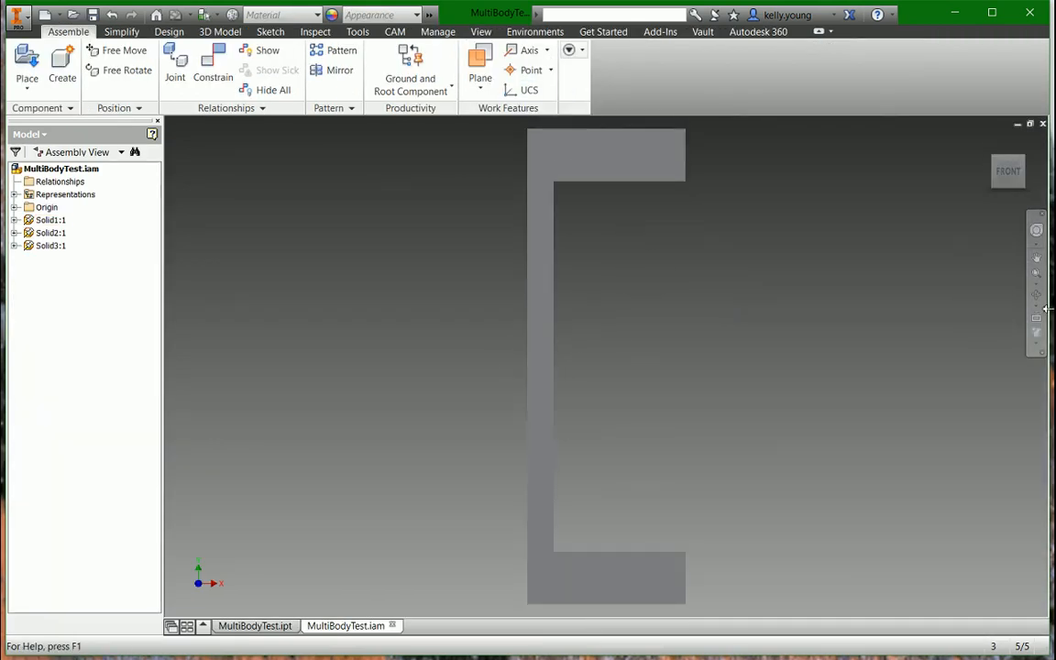
pyautogui.rightClick(844, 347)
pyautogui.click(931, 386)
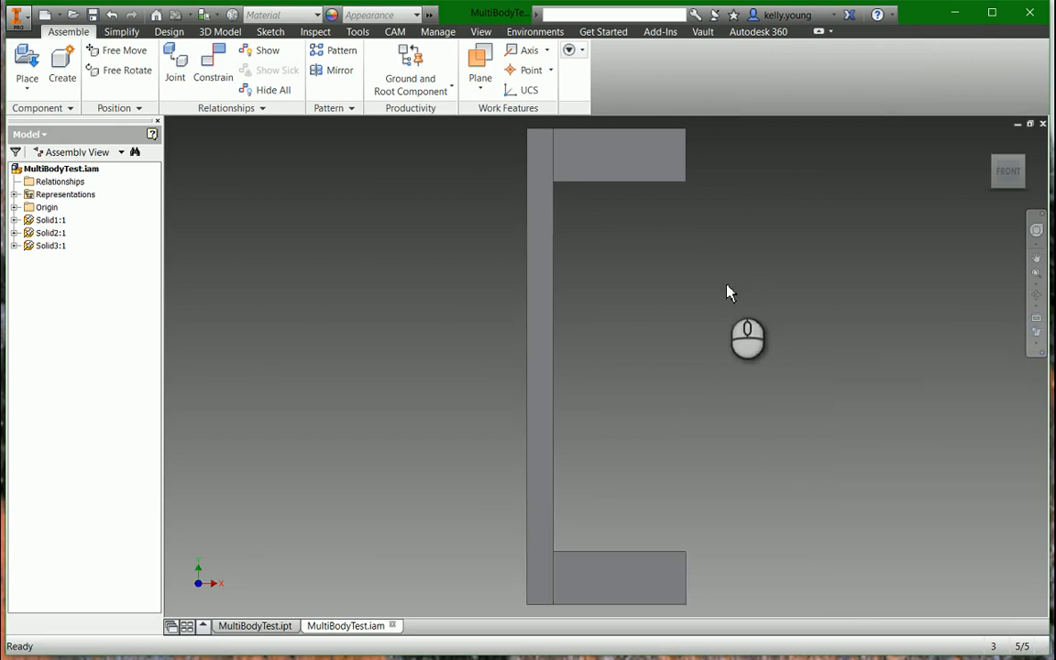
pyautogui.keyDown('shift'); pyautogui.moveTo(729, 292); pyautogui.dragTo(415, 312, button='middle'); pyautogui.keyUp('shift')
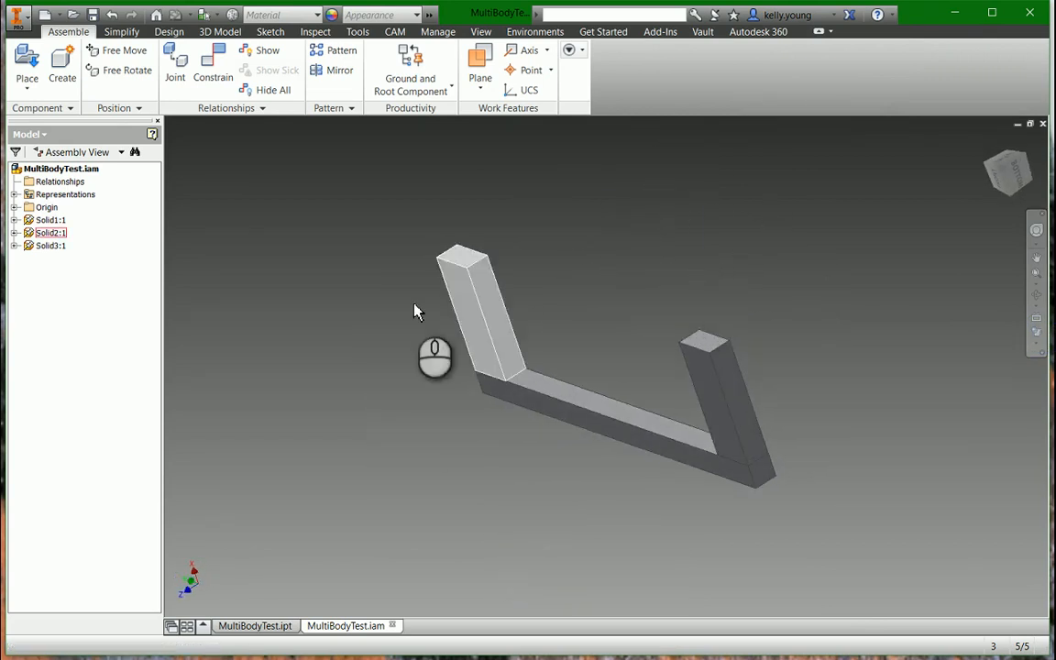
# Examine the beam component Solid1 in the assembly by highlighting it and expanding its contents.
pyautogui.click(51, 220)
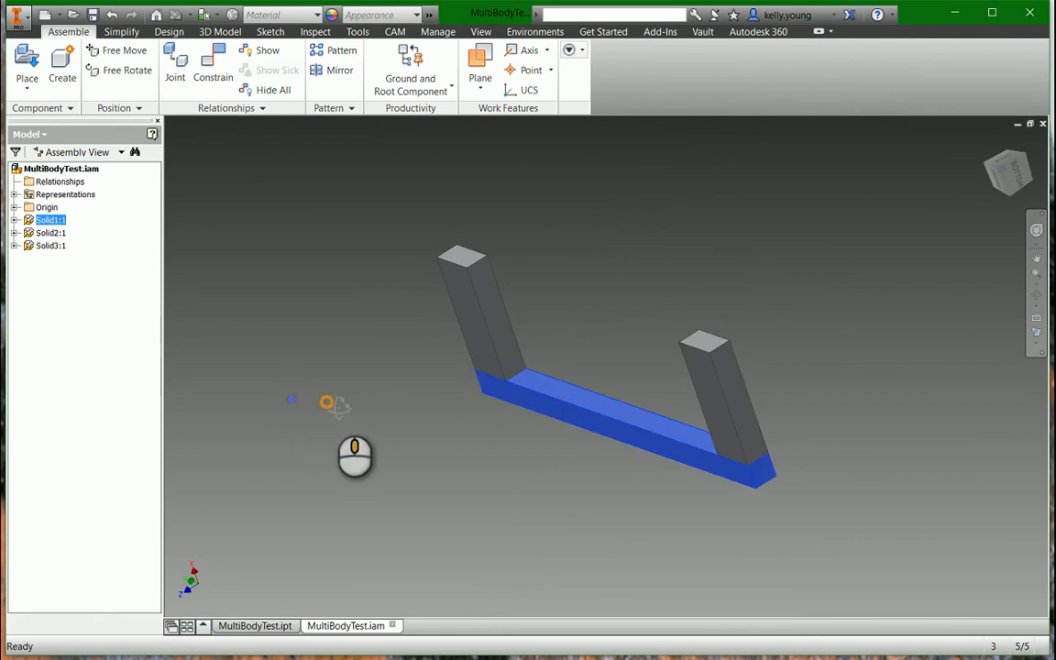
pyautogui.moveTo(332, 404)
pyautogui.keyDown('shift'); pyautogui.mouseDown(button='middle')
pyautogui.moveTo(361, 374)
pyautogui.moveTo(330, 400)
pyautogui.mouseUp(button='middle'); pyautogui.keyUp('shift')
pyautogui.click(327, 392)
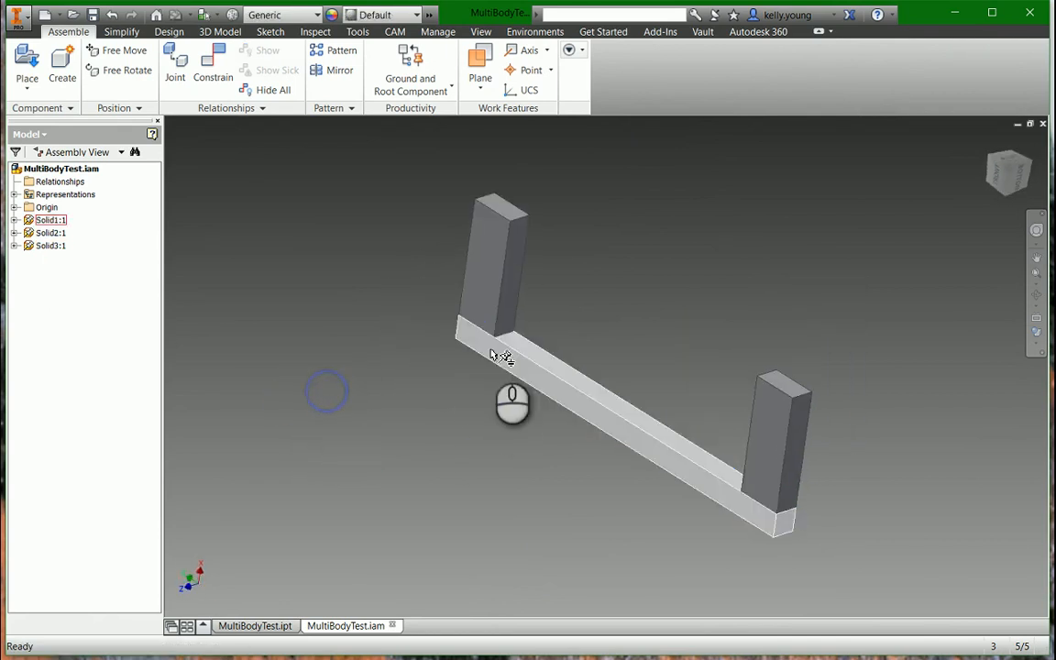
pyautogui.click(15, 221)
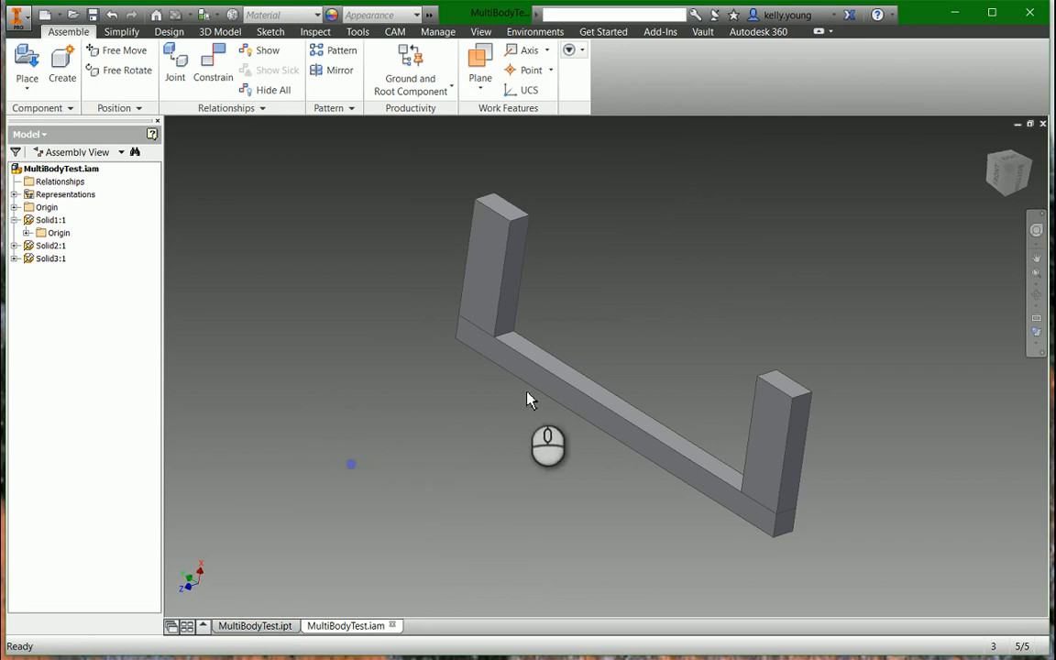
# Unground the beam component, move it away from the uprights, and put it back with Ground and Root Component.
pyautogui.click(569, 384)
pyautogui.rightClick(568, 383)
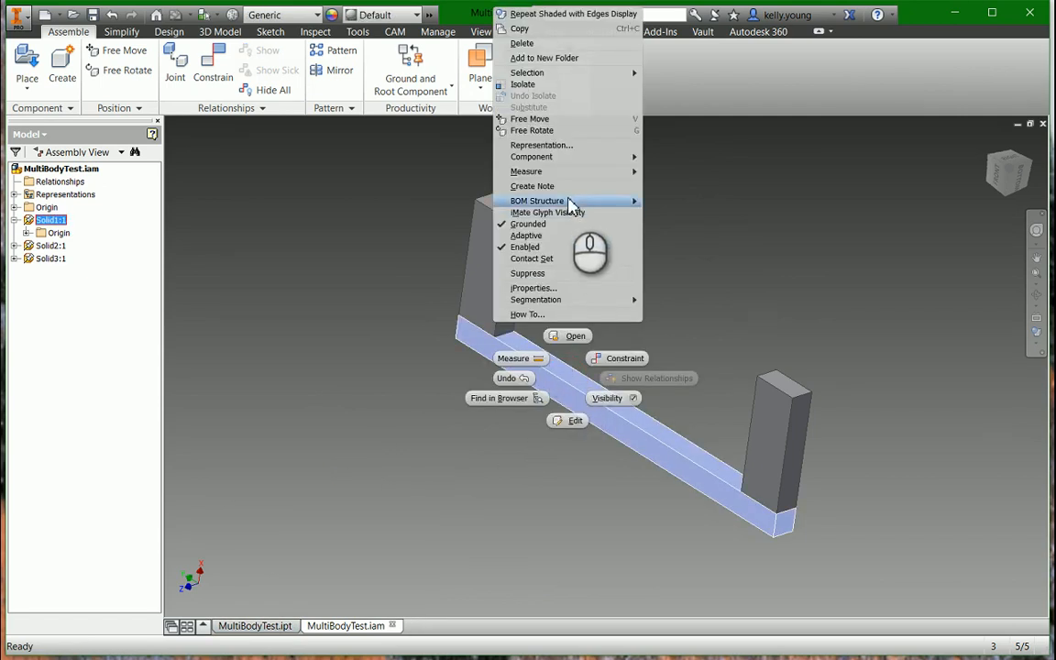
pyautogui.click(573, 225)
pyautogui.moveTo(591, 417); pyautogui.dragTo(910, 321)
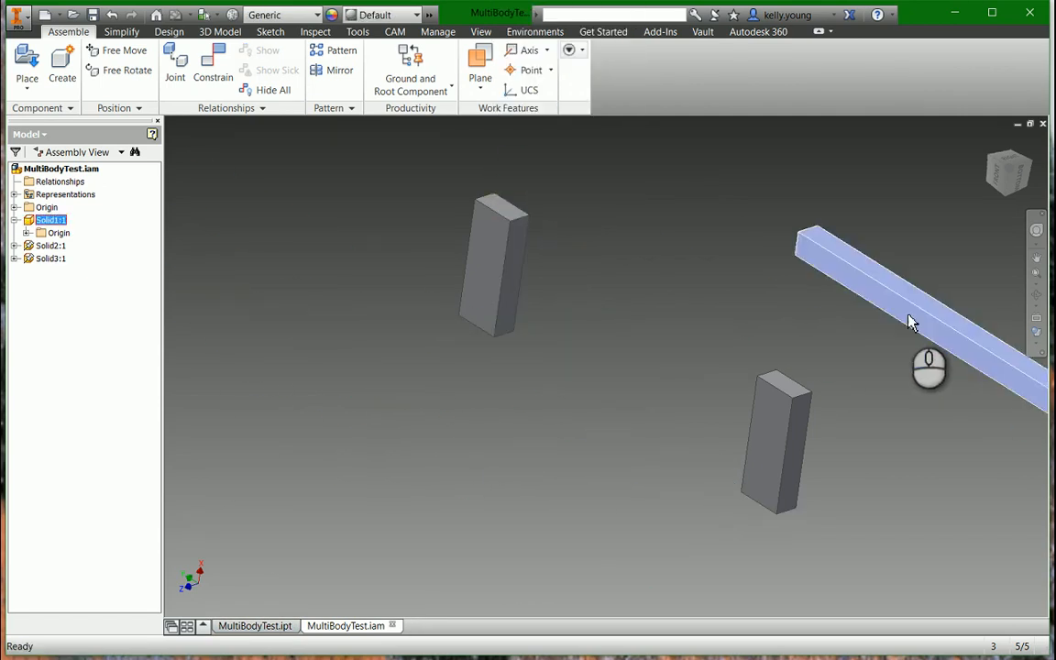
pyautogui.click(414, 66)
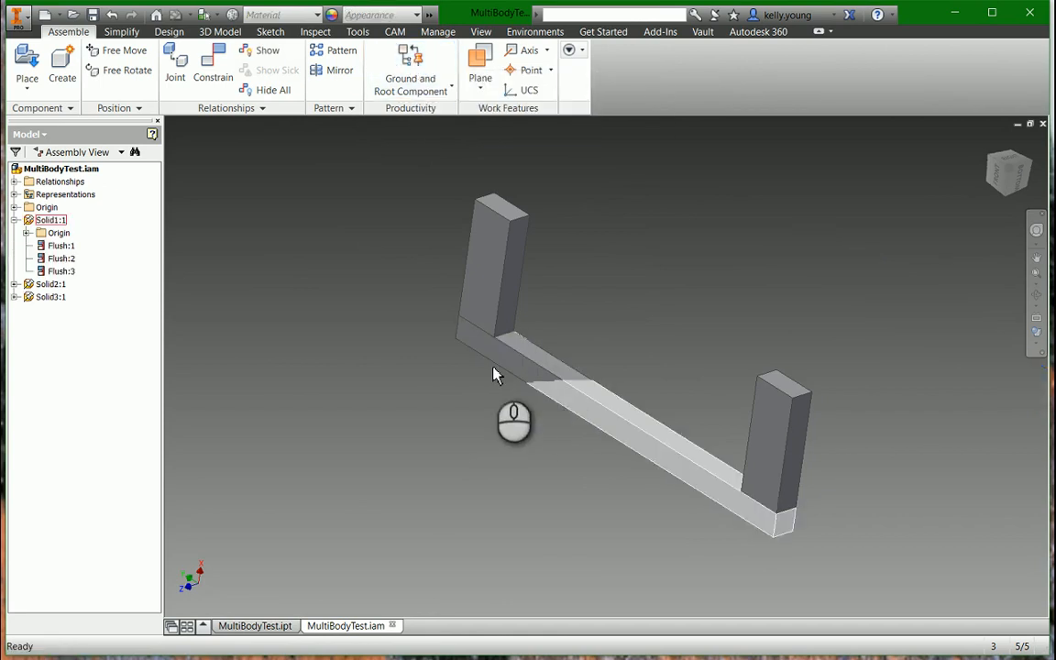
# Unground the left upright Solid2, move it off the beam, and restore it with Ground and Root Component.
pyautogui.rightClick(497, 281)
pyautogui.click(495, 554)
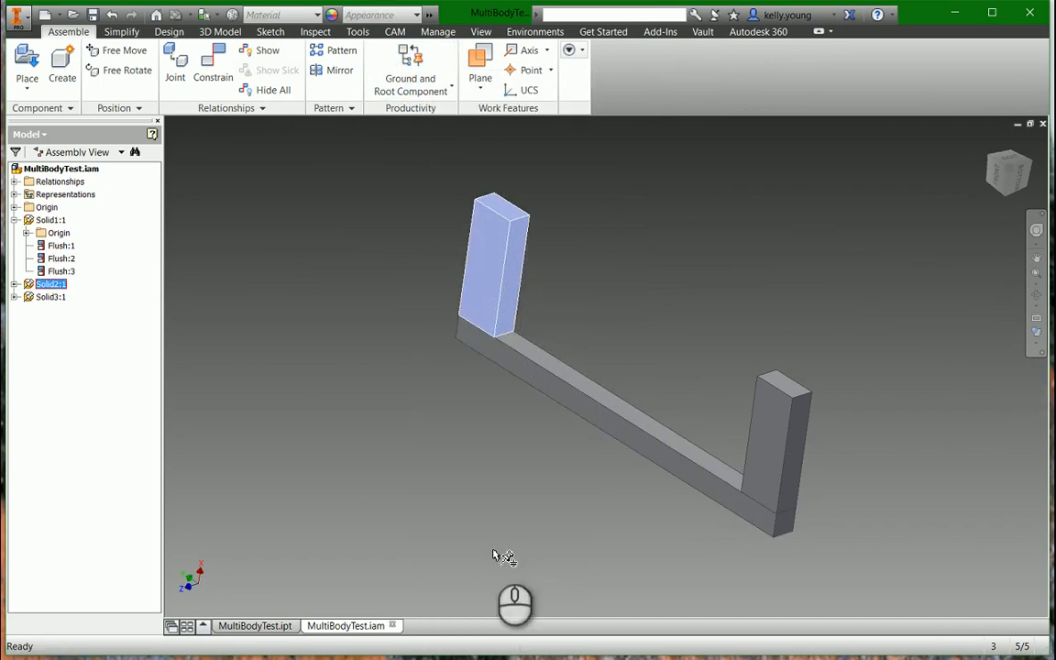
pyautogui.moveTo(499, 325); pyautogui.dragTo(848, 319)
pyautogui.click(700, 252)
pyautogui.click(410, 77)
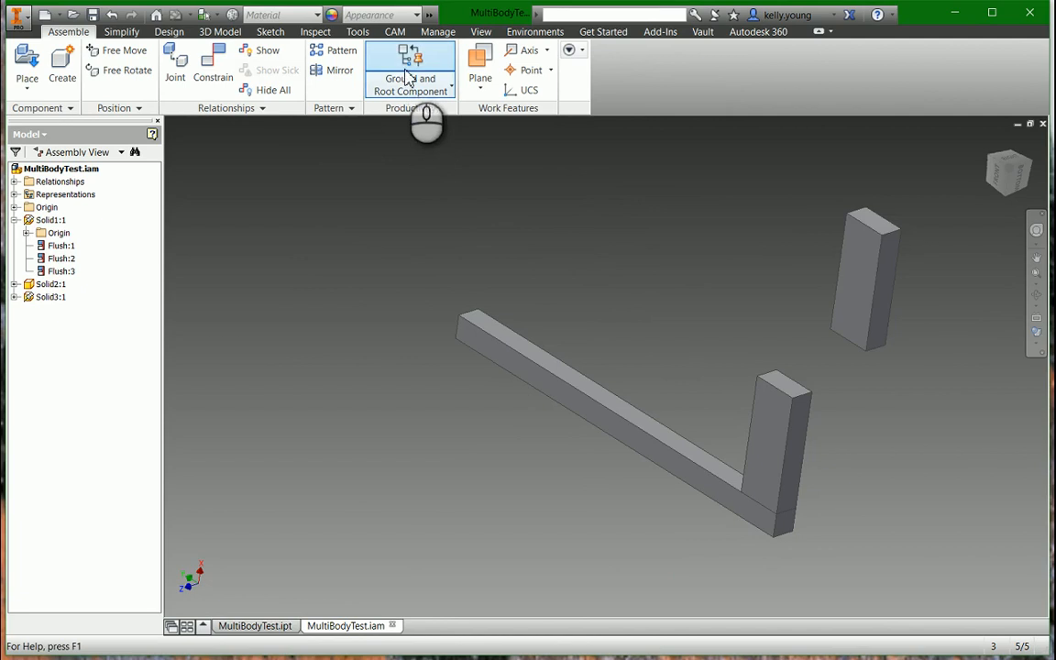
pyautogui.click(883, 298)
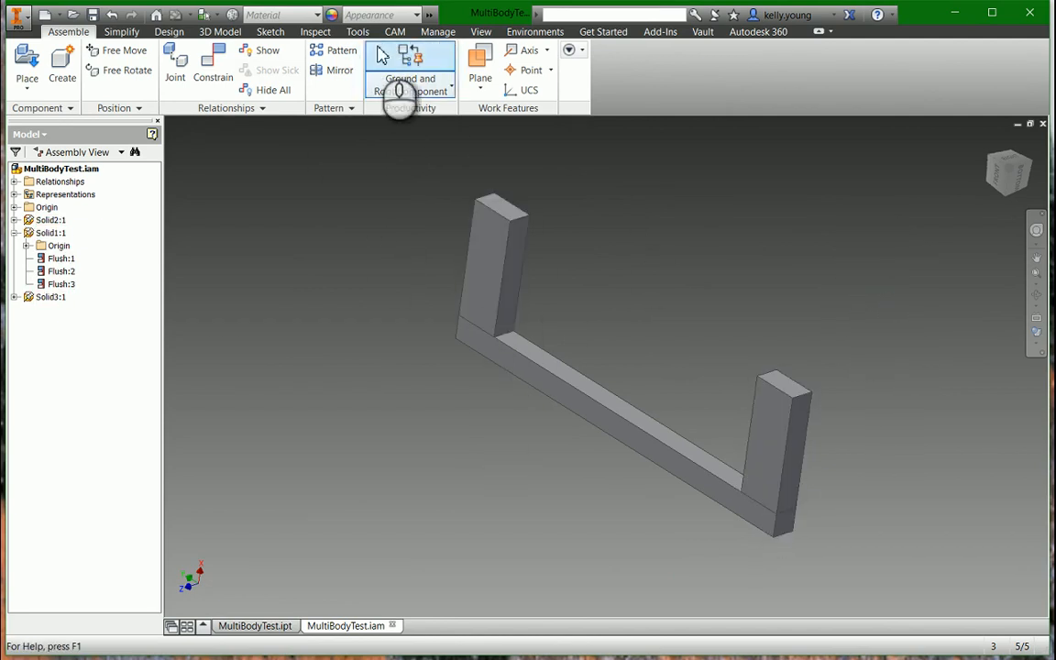
# Increase the base beam's extrusion distance (Extrusion1) in MultiBodyTest.ipt and update the MultiBodyTest.iam assembly with the change.
pyautogui.click(264, 624)
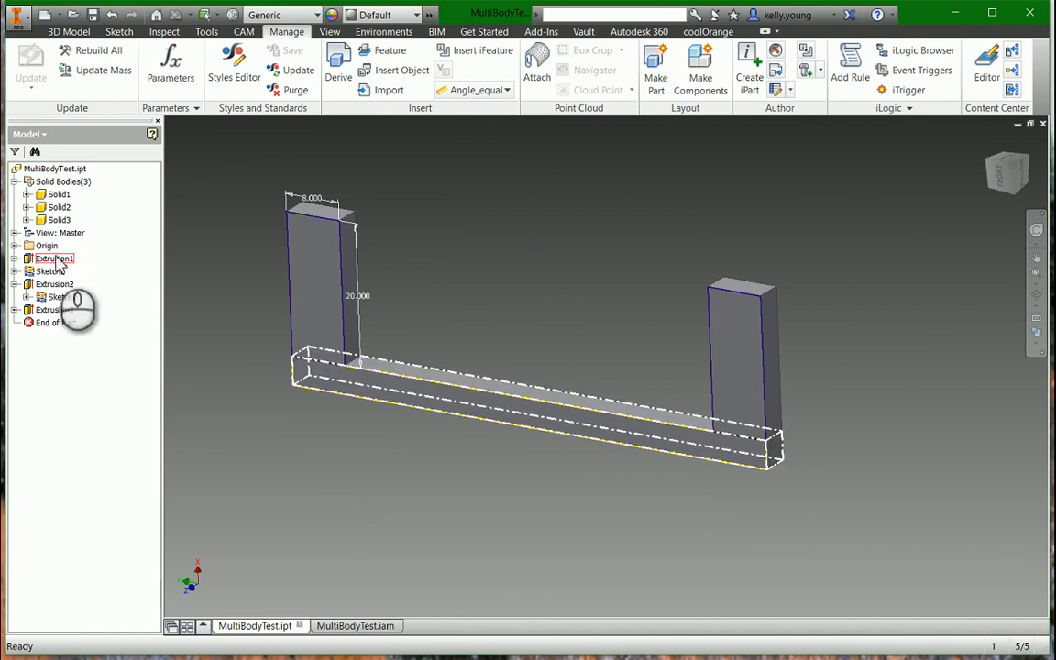
pyautogui.doubleClick(55, 260)
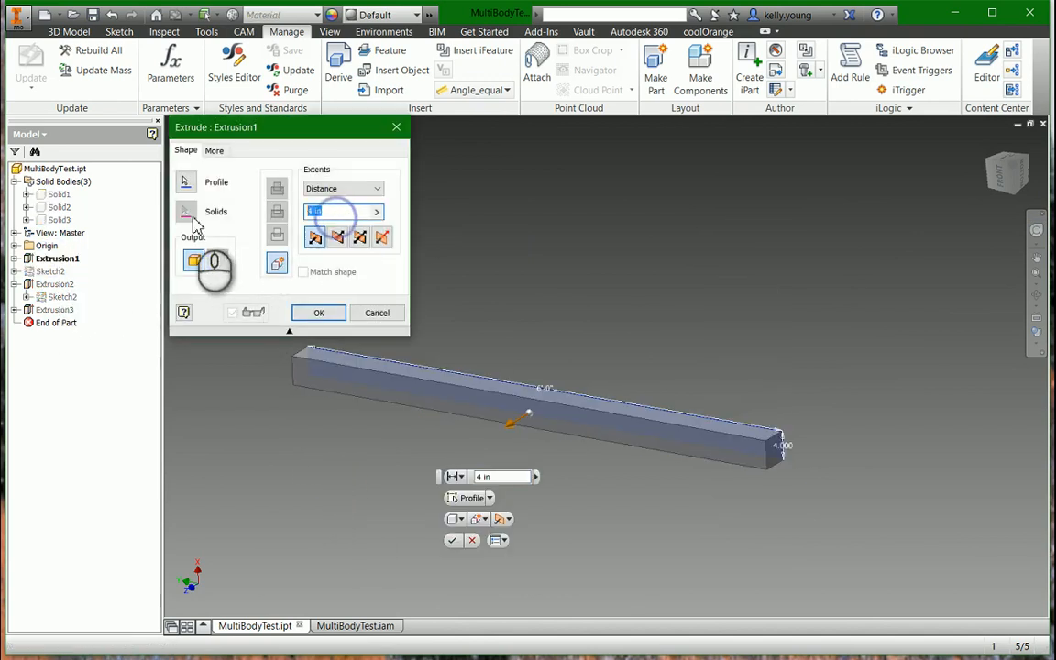
pyautogui.press('Return')
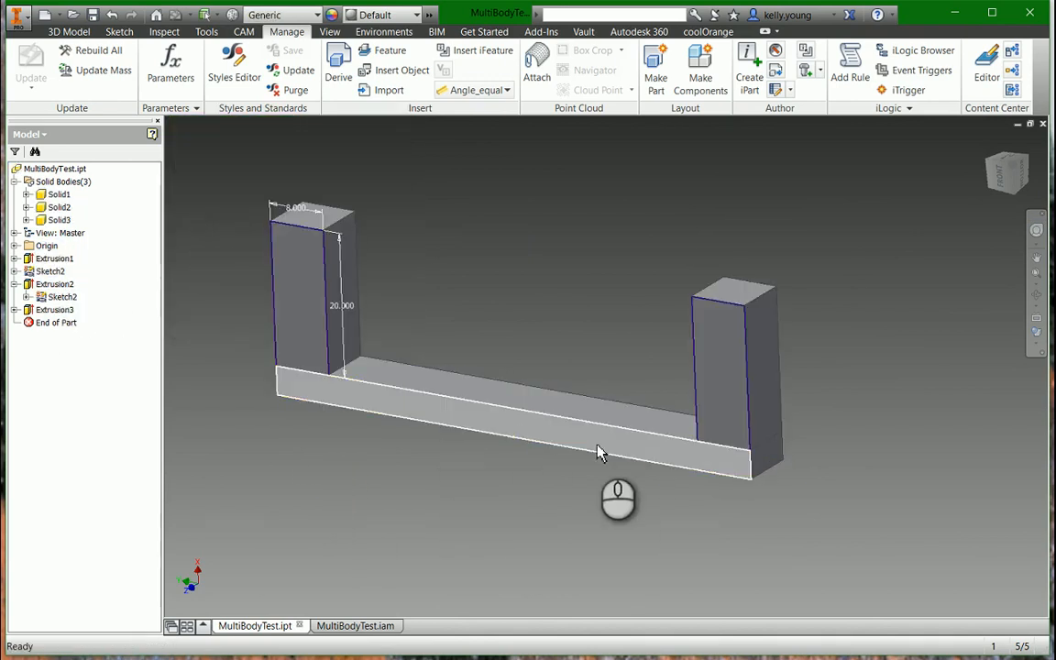
pyautogui.keyDown('shift'); pyautogui.moveTo(600, 447); pyautogui.dragTo(447, 588, button='middle'); pyautogui.keyUp('shift')
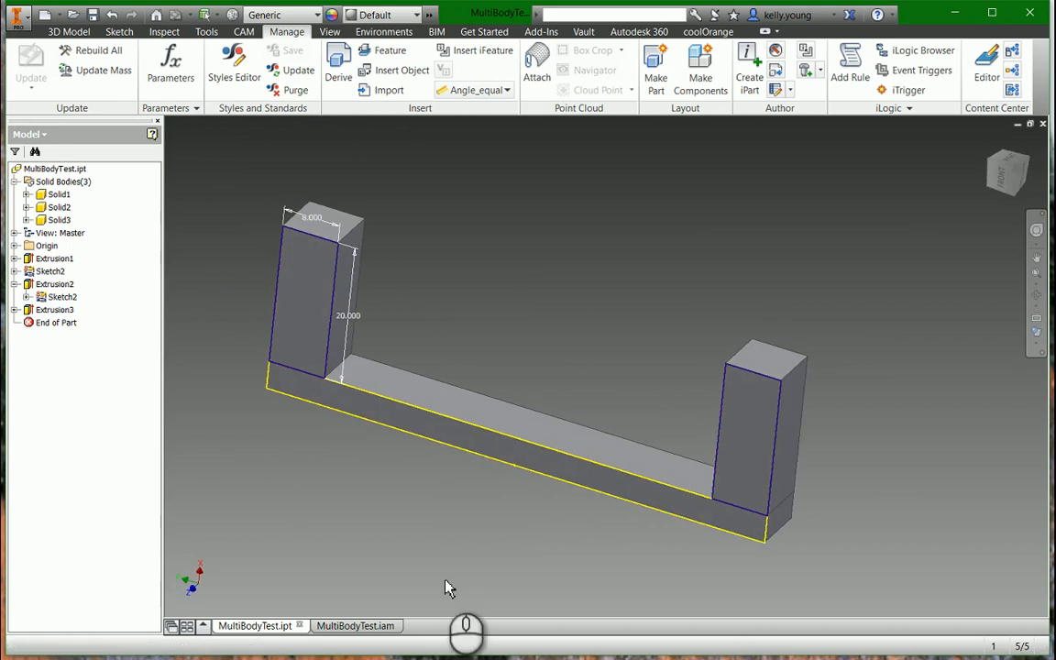
pyautogui.click(347, 627)
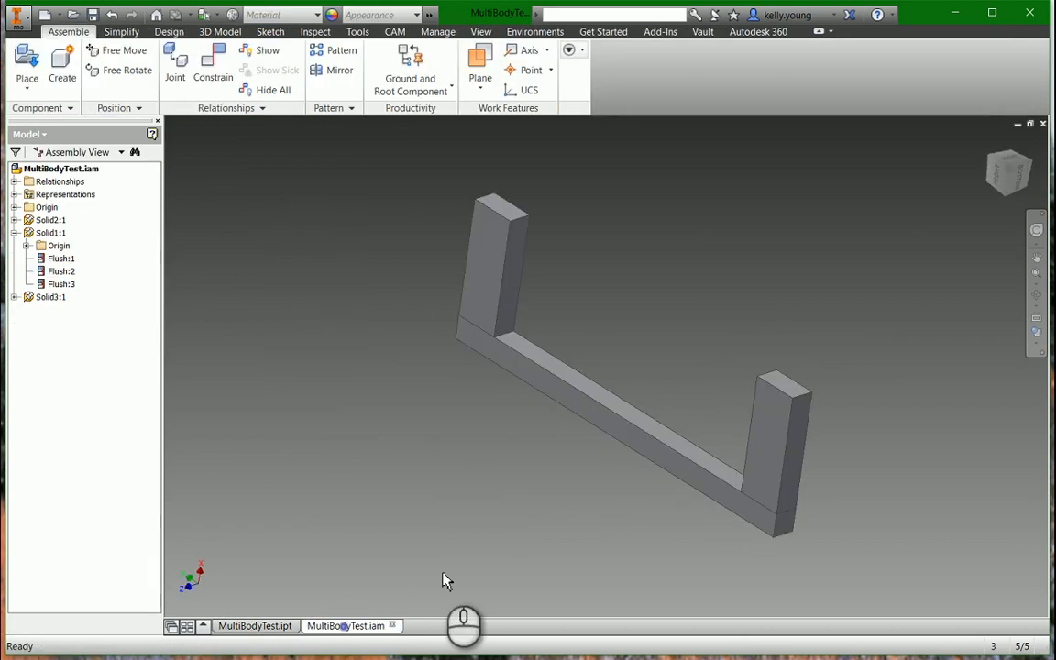
pyautogui.click(174, 15)
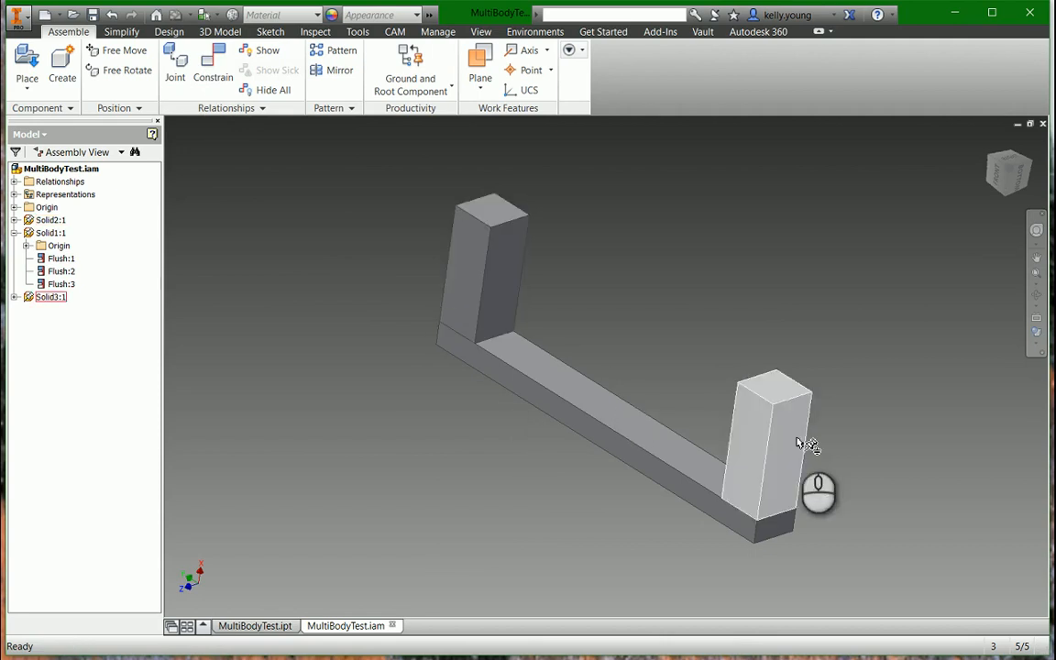
# Return to MultiBodyTest.ipt for a last look at the model and close both the part and the MultiBodyTest.iam assembly.
pyautogui.click(257, 627)
pyautogui.keyDown('shift'); pyautogui.moveTo(377, 472); pyautogui.dragTo(444, 332, button='middle'); pyautogui.keyUp('shift')
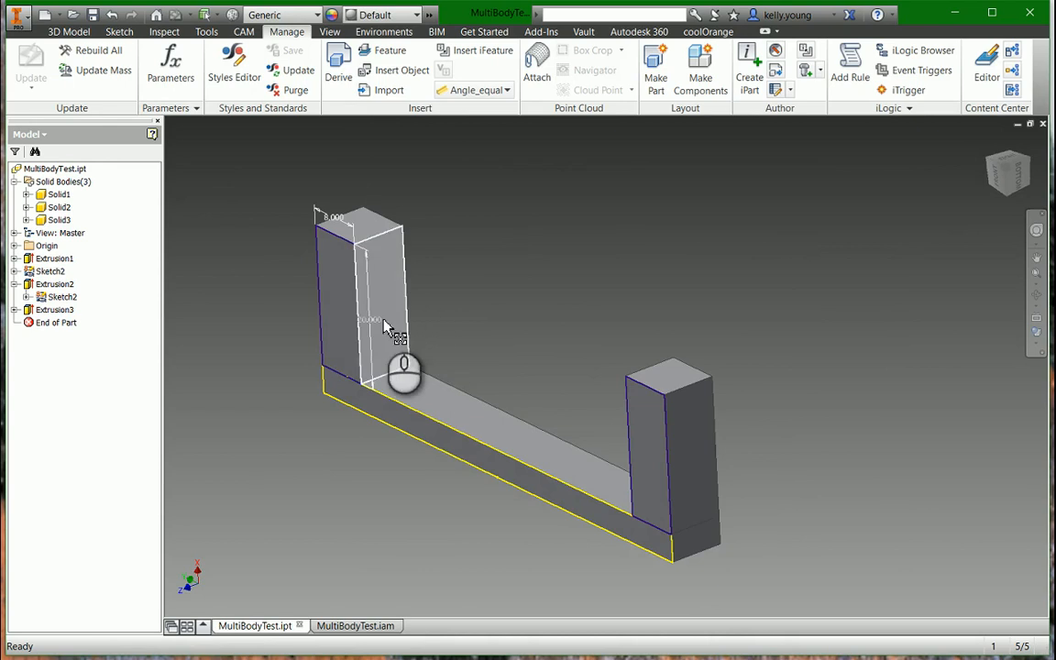
pyautogui.click(551, 340)
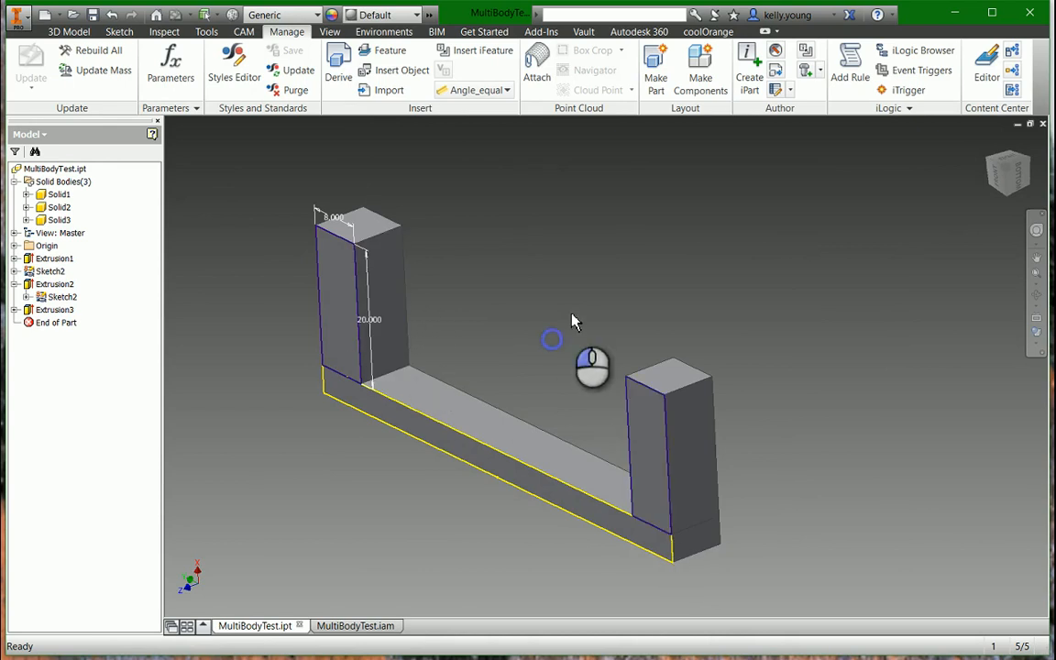
pyautogui.click(1042, 123)
pyautogui.click(484, 369)
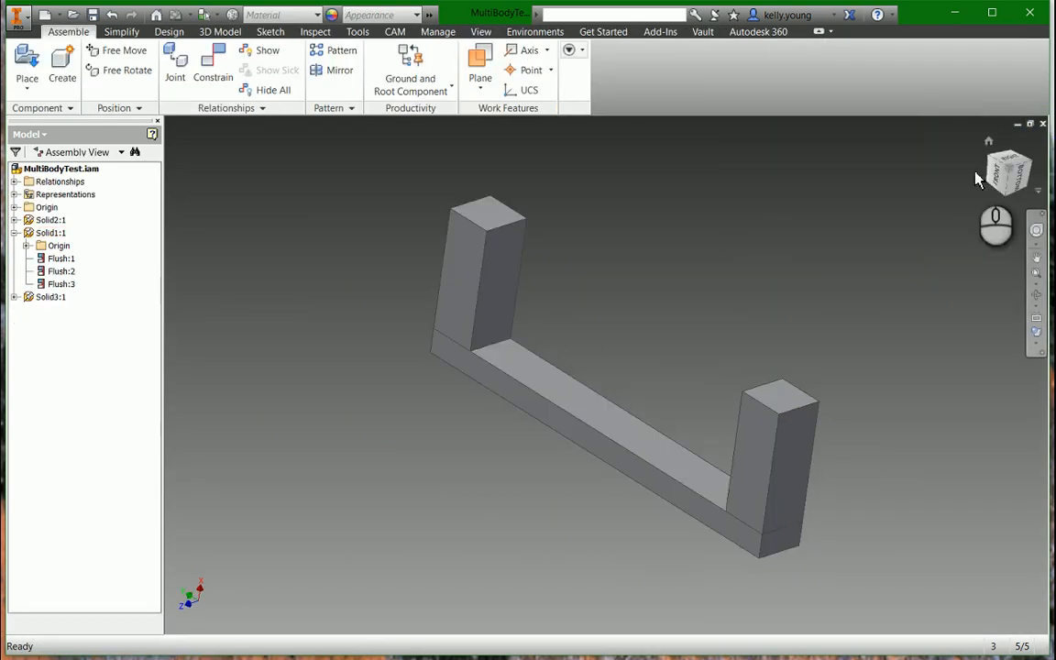
pyautogui.click(1042, 123)
pyautogui.click(475, 366)
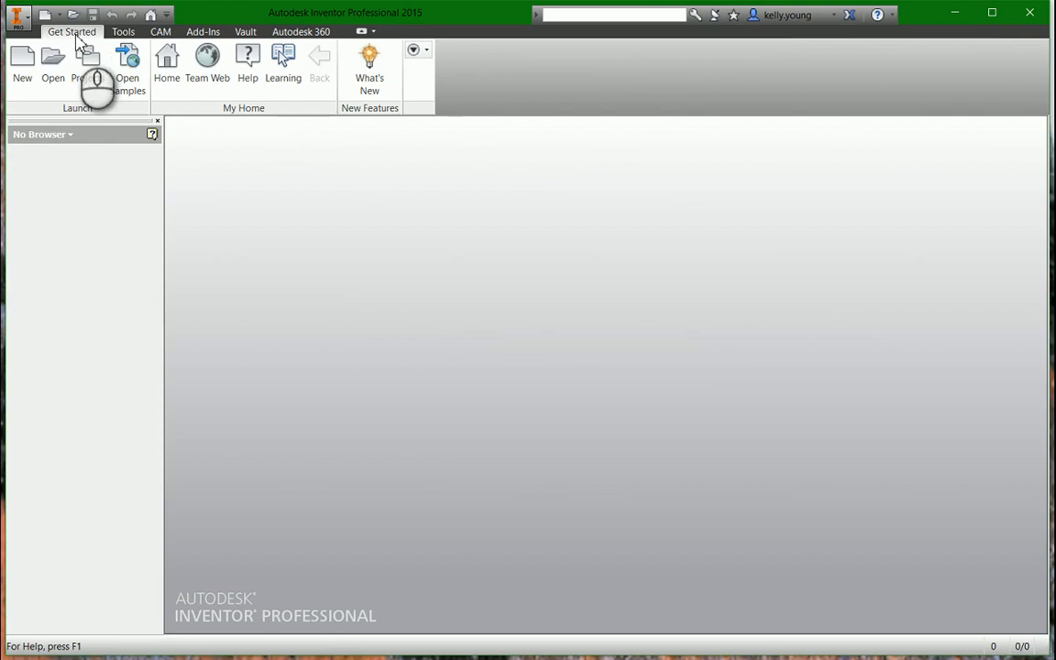
# Start a new assembly and create the in-place component Part21 in it from the Standard.ipt template.
pyautogui.click(44, 16)
pyautogui.doubleClick(505, 378)
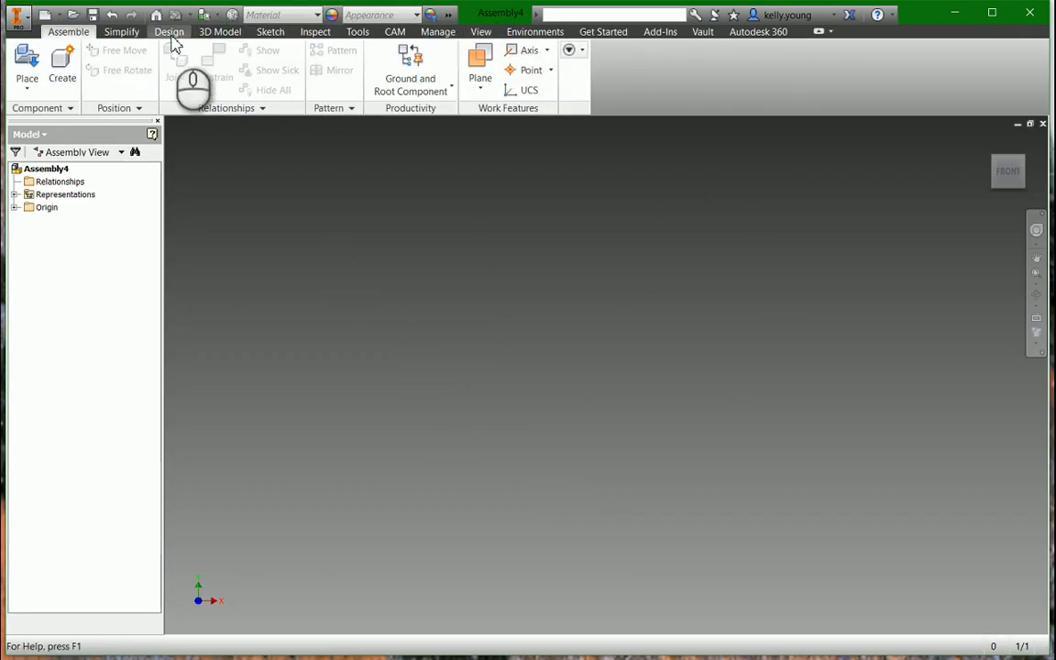
pyautogui.click(61, 66)
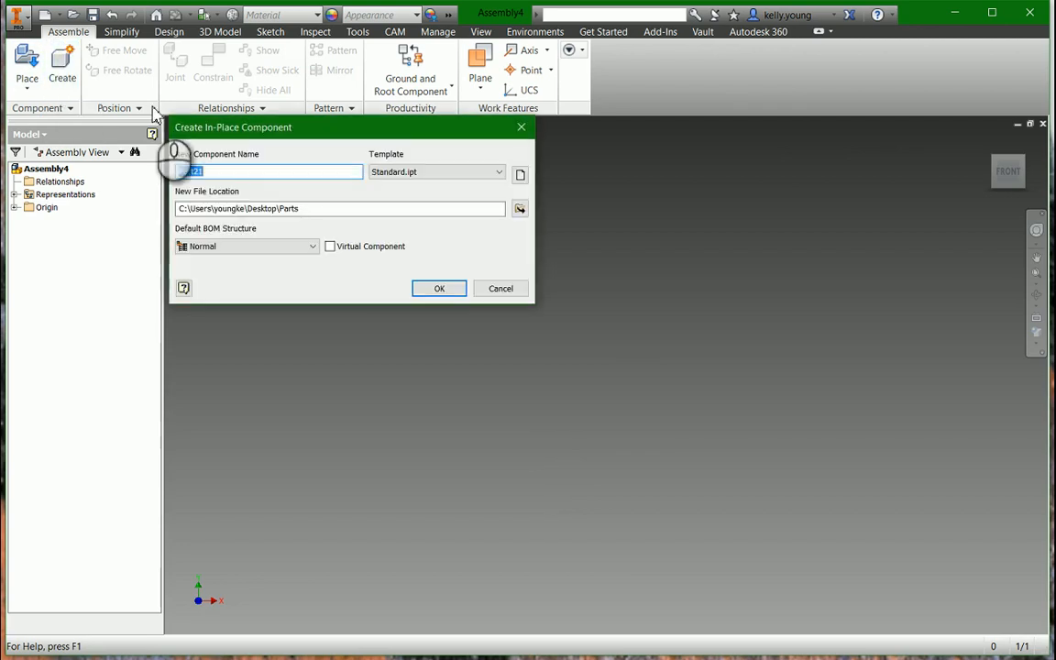
pyautogui.click(449, 288)
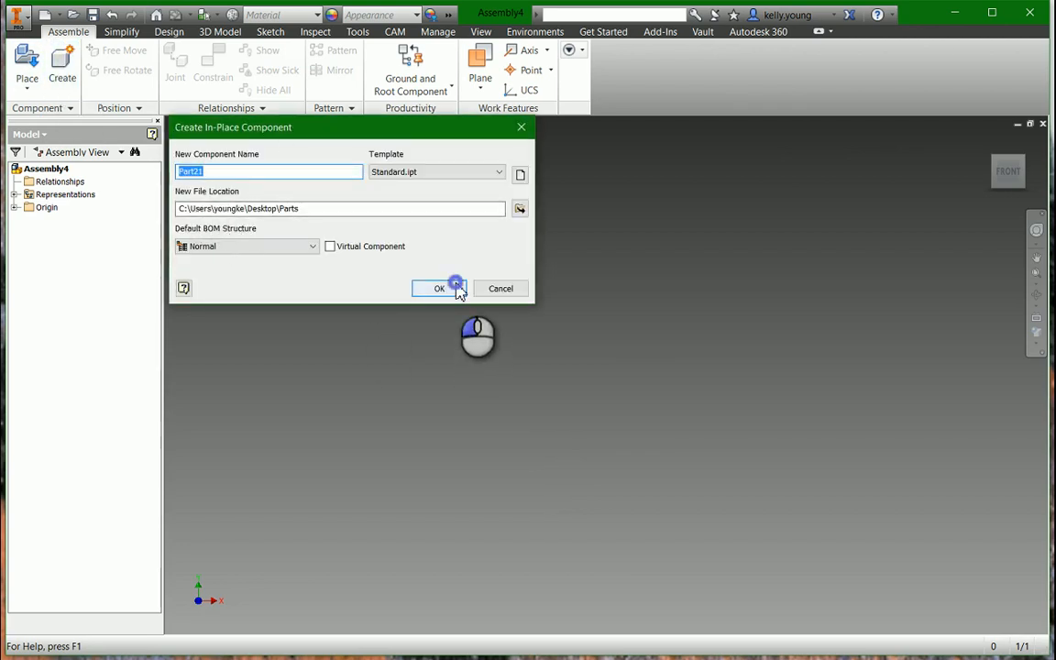
pyautogui.click(640, 336)
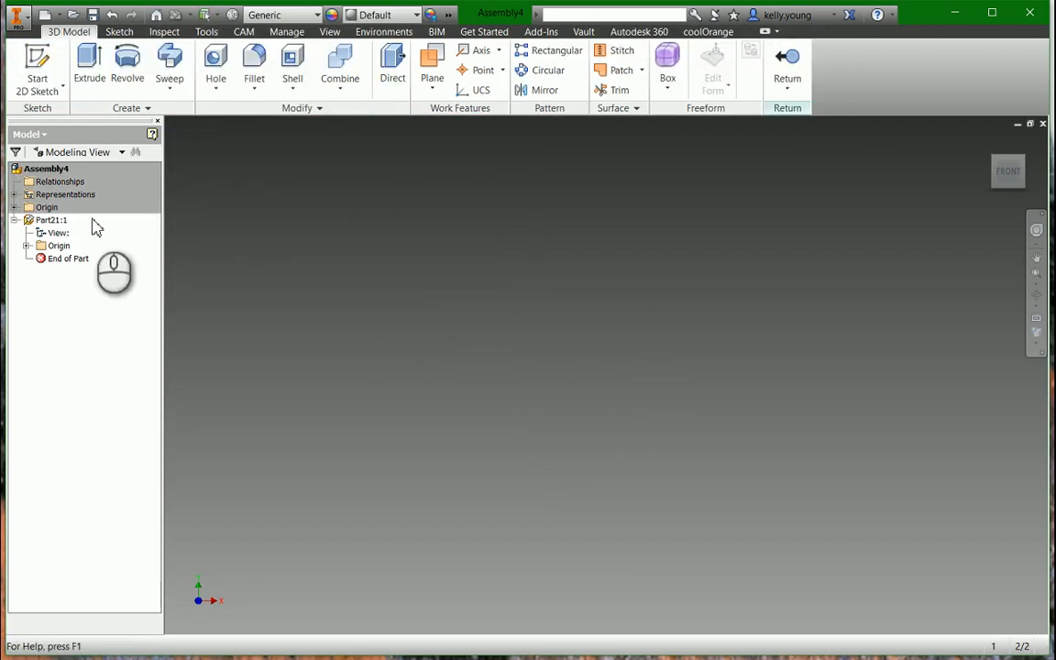
# Sketch a rectangle about 1.89 in wide on the front plane and make its bottom edge's midpoint coincident with the origin.
pyautogui.click(34, 72)
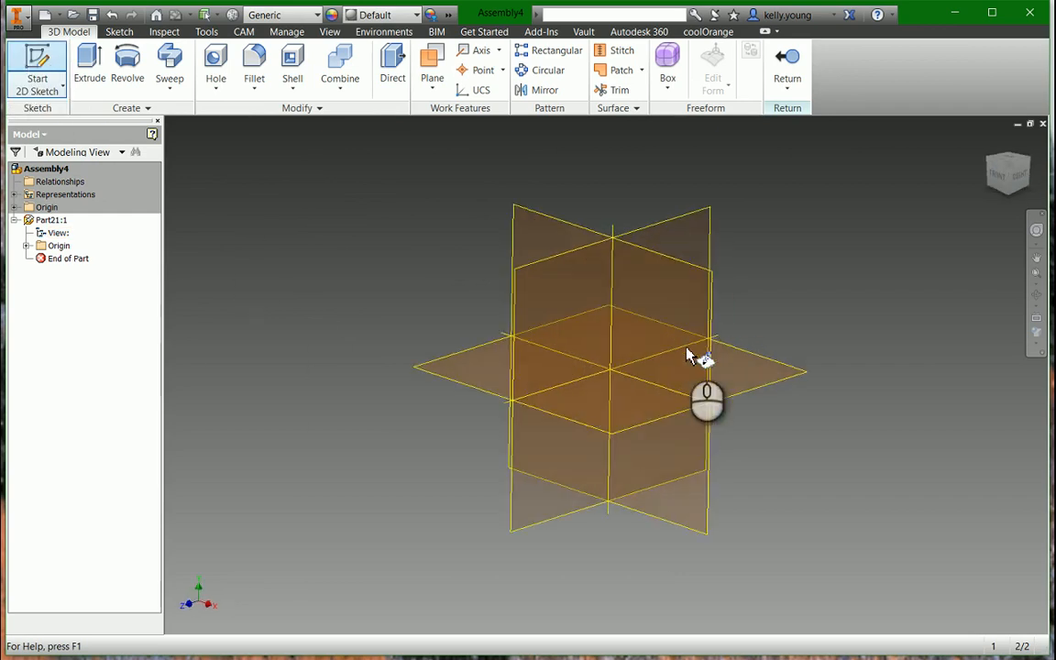
pyautogui.click(670, 316)
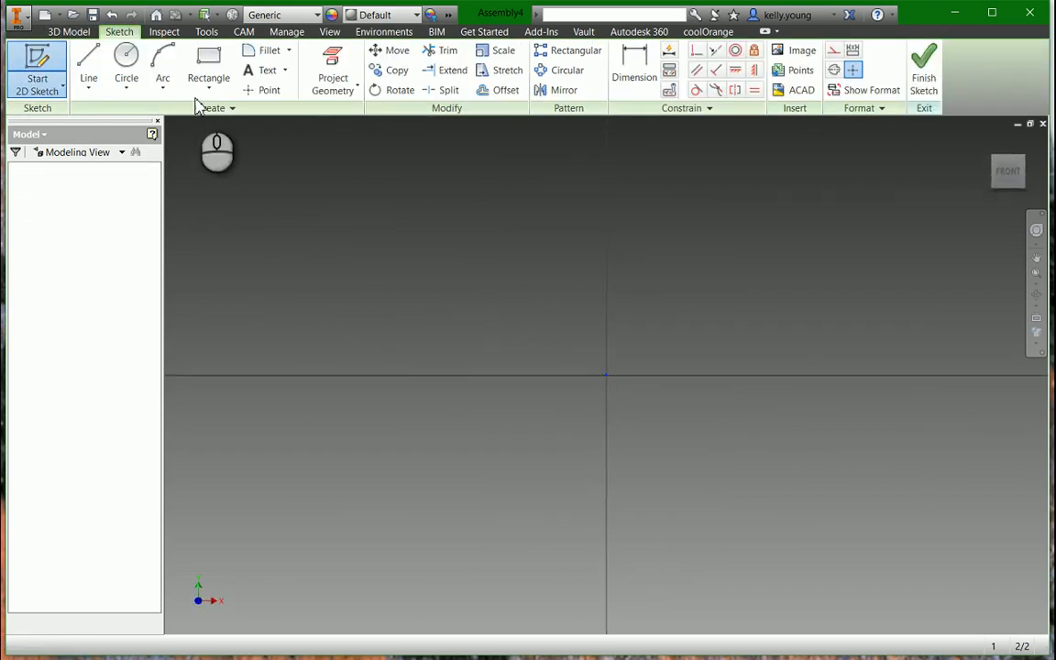
pyautogui.click(208, 72)
pyautogui.click(235, 229)
pyautogui.click(953, 325)
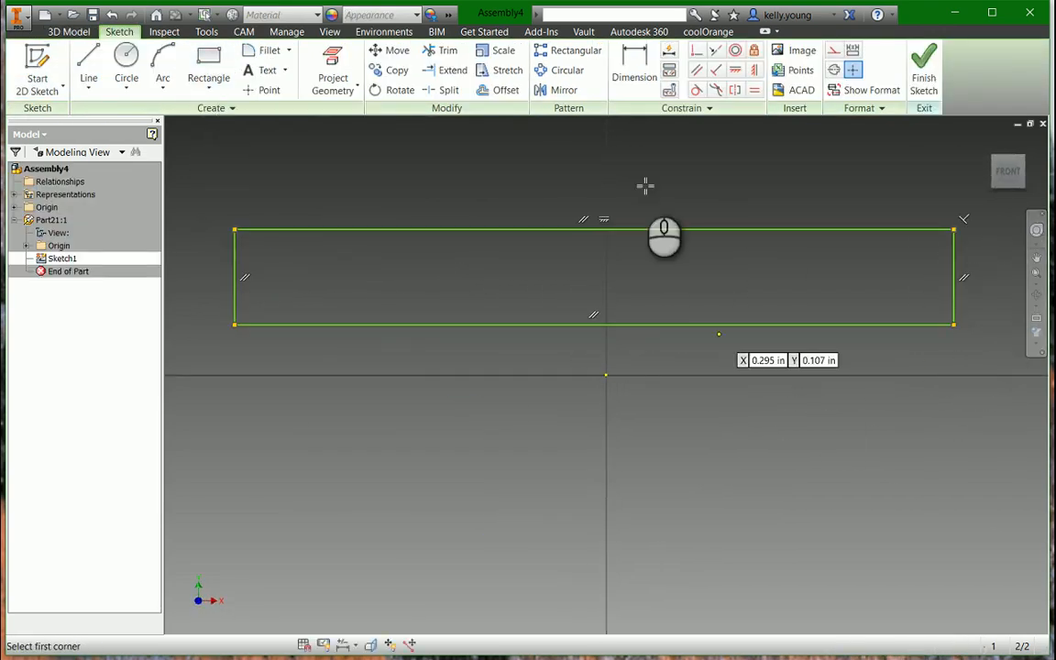
pyautogui.click(595, 324)
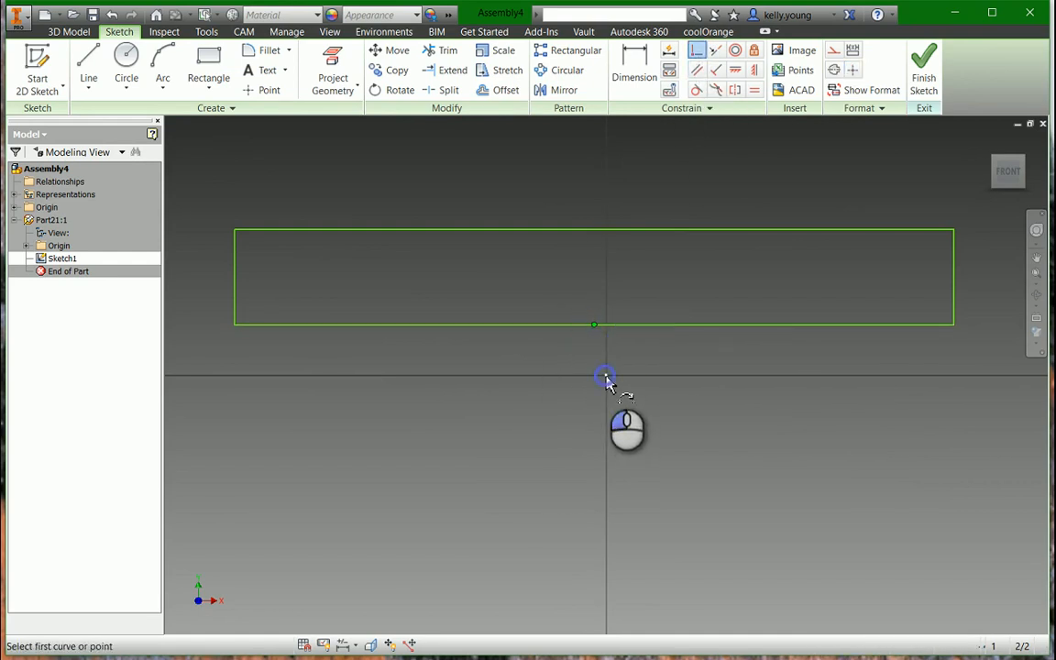
# Dimension the rectangle to 20 in wide and 3 in high.
pyautogui.press('d')
pyautogui.click(540, 376)
pyautogui.click(543, 410)
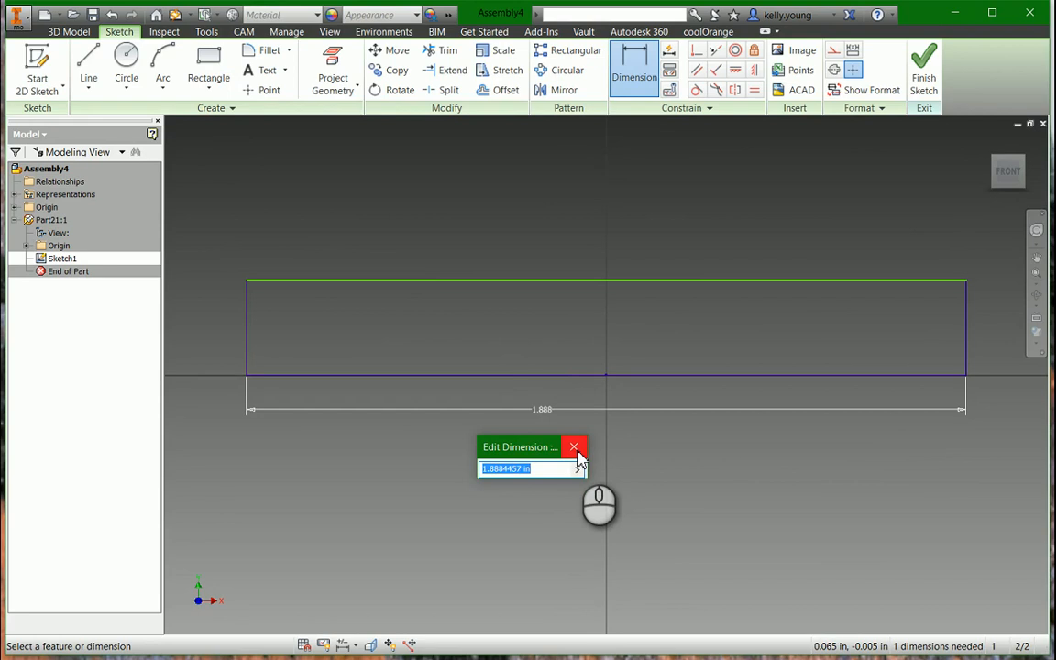
pyautogui.press('Return')
pyautogui.scroll(-8, 572, 446)
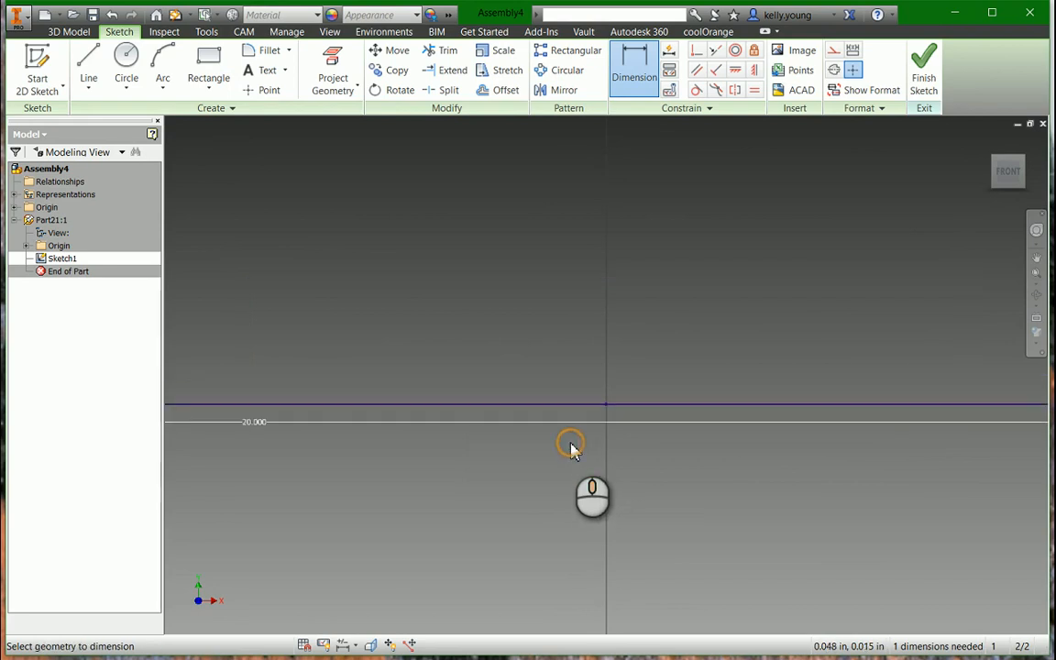
pyautogui.moveTo(191, 391); pyautogui.dragTo(430, 399, button='middle')
pyautogui.click(425, 385)
pyautogui.click(381, 391)
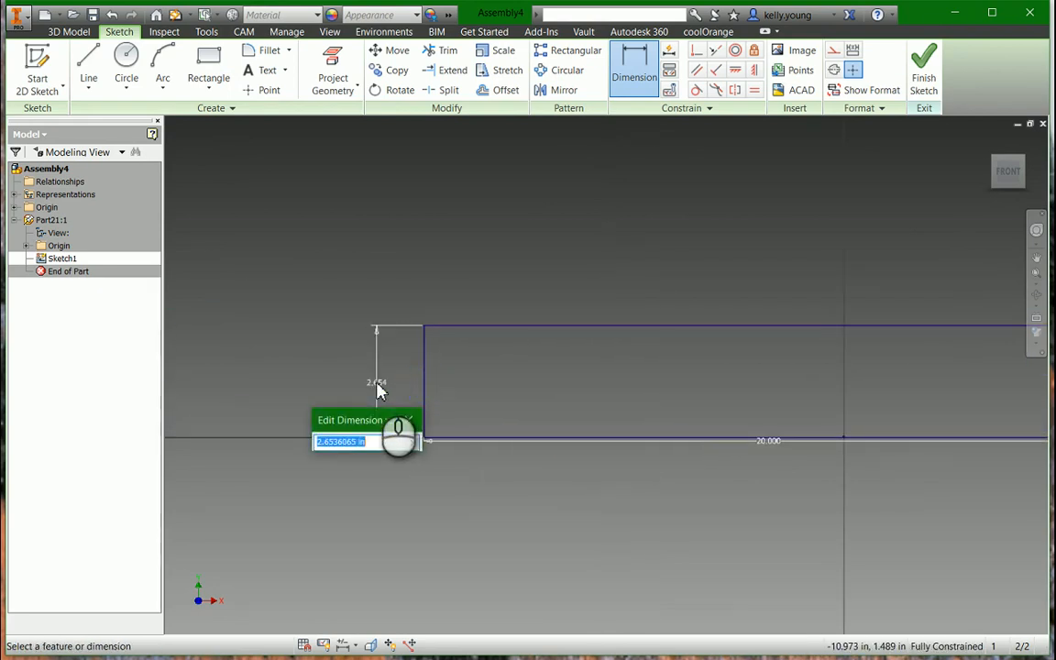
pyautogui.write('3')
pyautogui.press('Return')
# Extrude the rectangle 1 in as a solid and return to the assembly.
pyautogui.press('e')
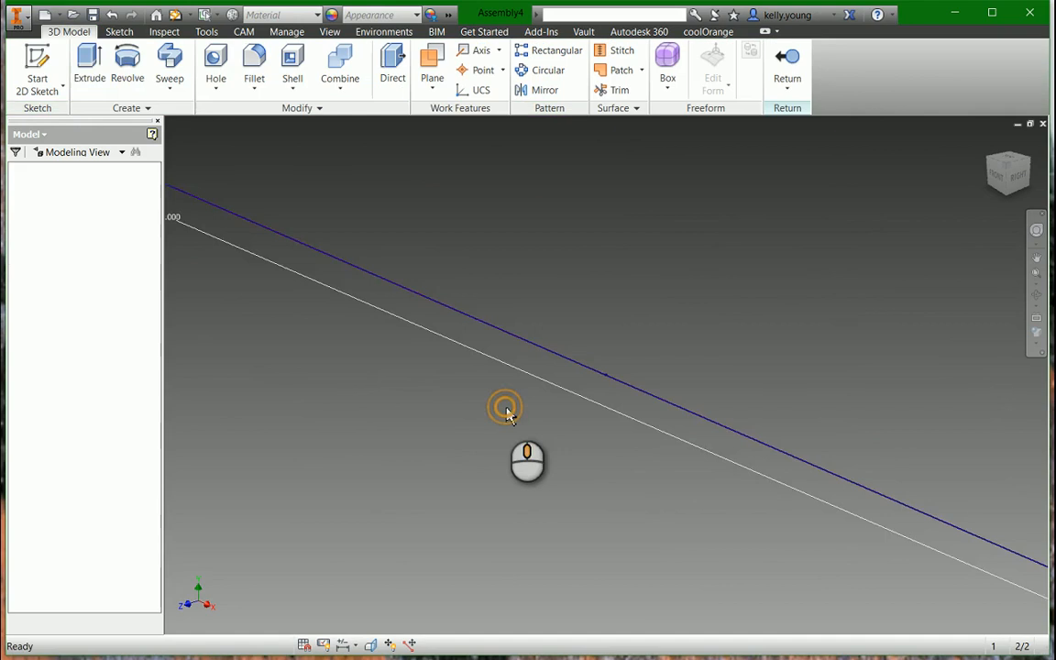
pyautogui.middleClick(507, 409)
pyautogui.click(90, 60)
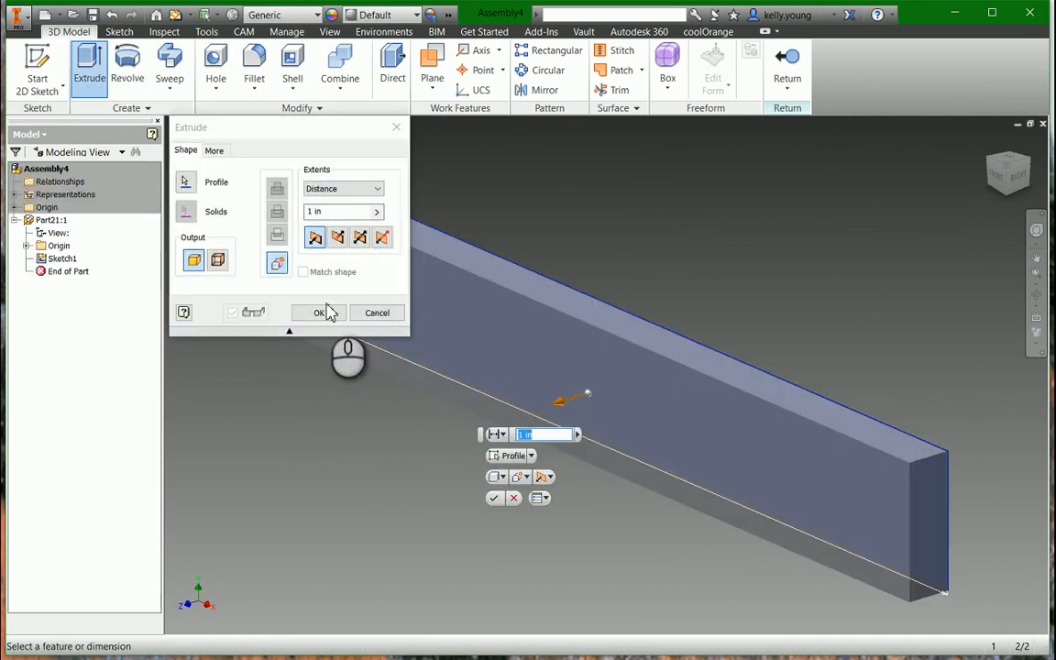
pyautogui.click(321, 313)
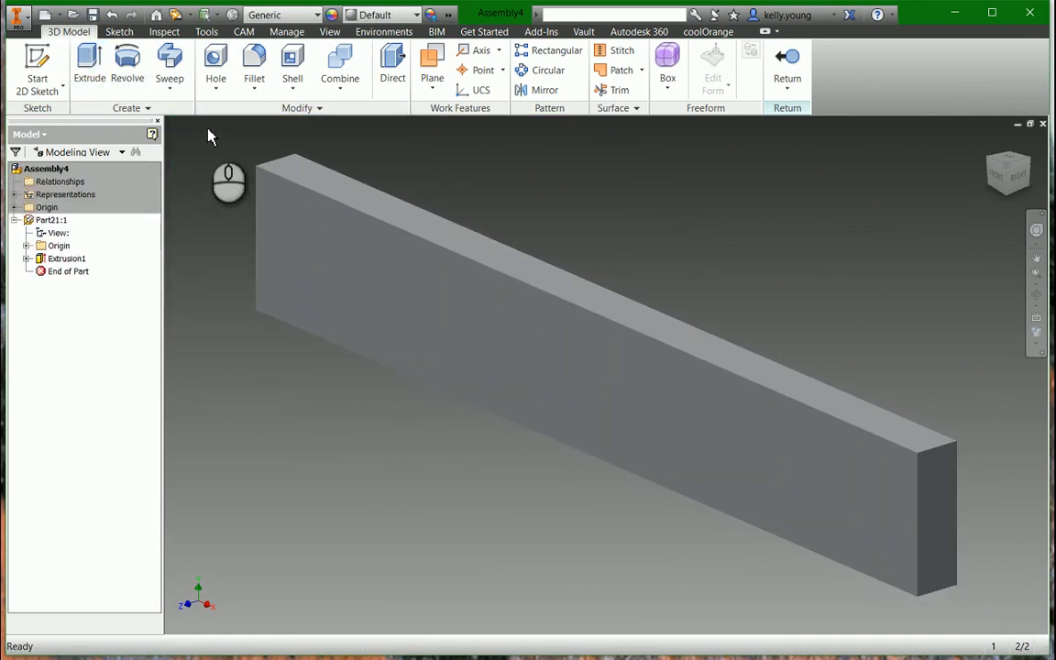
pyautogui.click(790, 65)
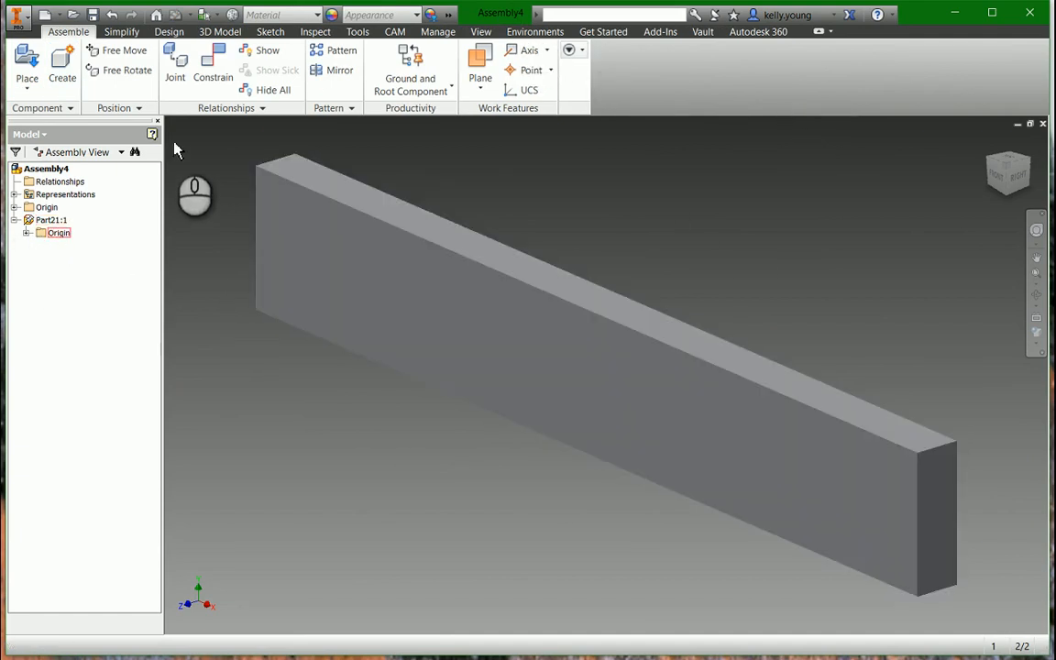
# Create the in-place component Part22 from Standard.ipt with its sketch plane constrained to the beam's top face.
pyautogui.click(63, 62)
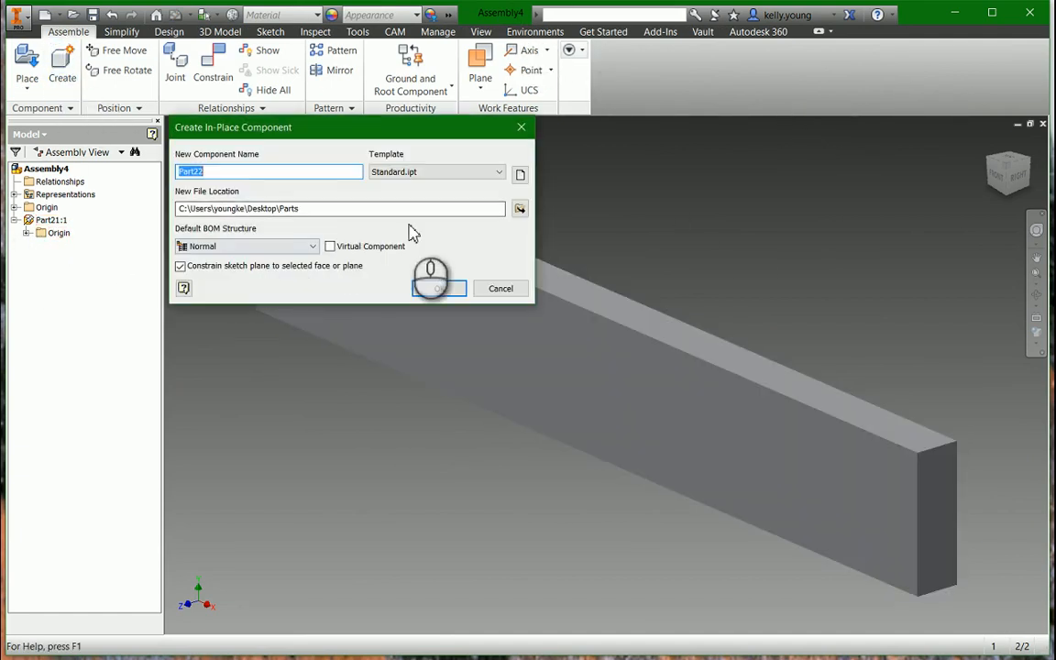
pyautogui.click(440, 289)
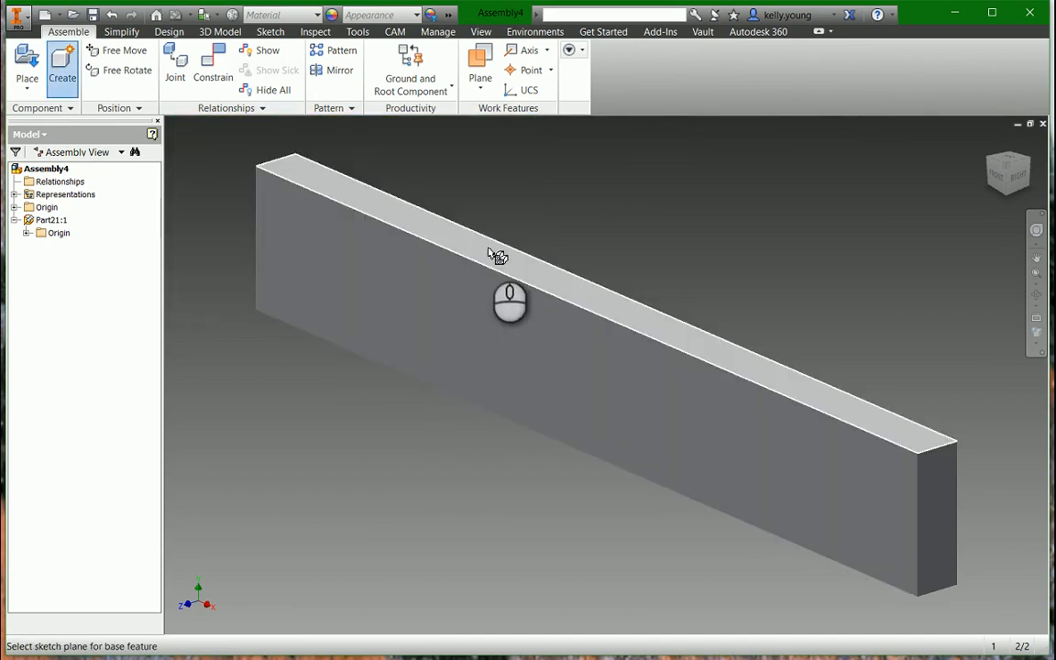
pyautogui.click(490, 254)
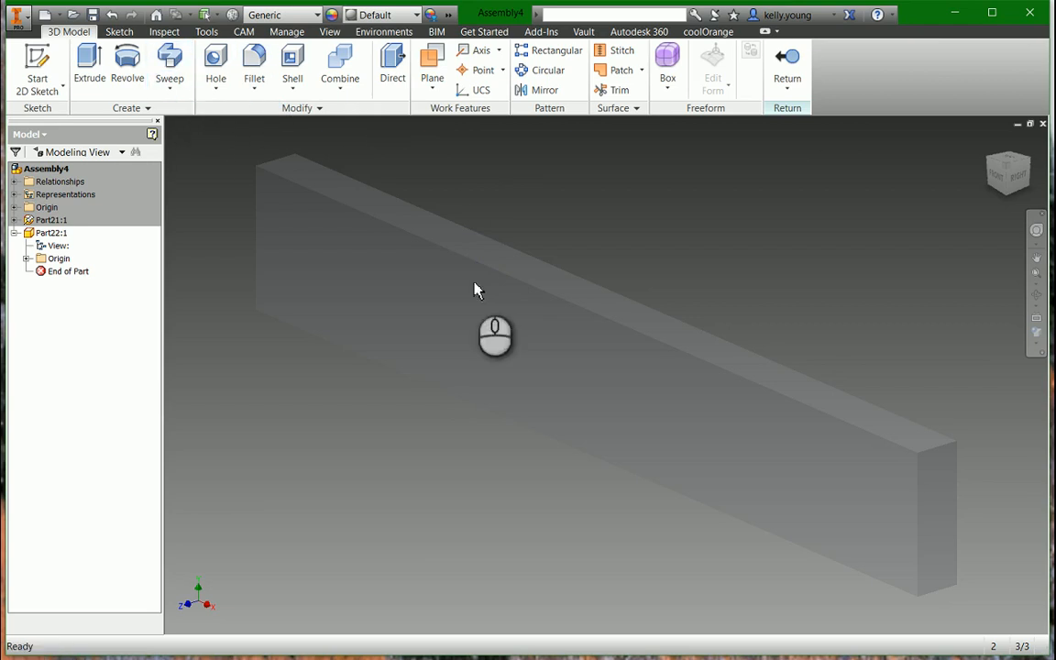
# Start a sketch in Part22 on the beam's top face and project that face's outline into it.
pyautogui.click(36, 57)
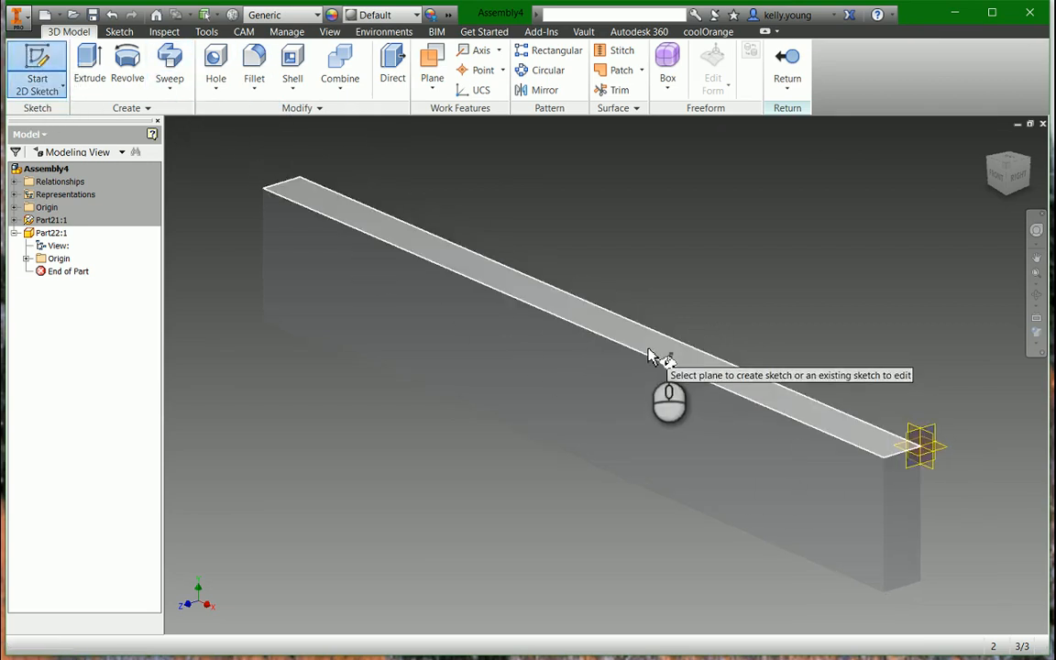
pyautogui.click(617, 321)
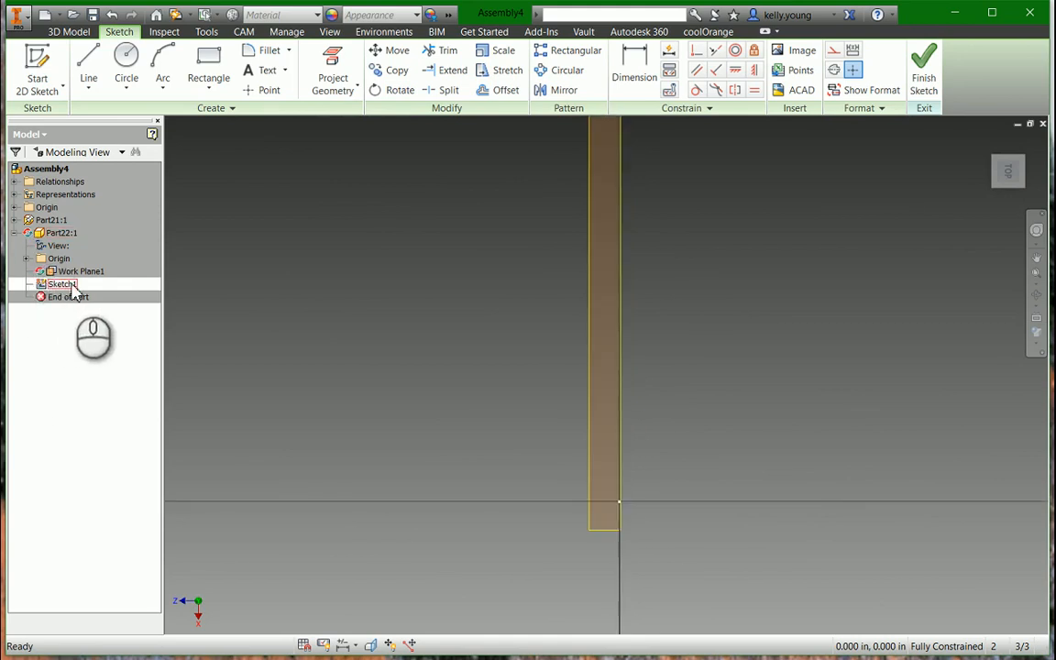
pyautogui.scroll(-5, 528, 392)
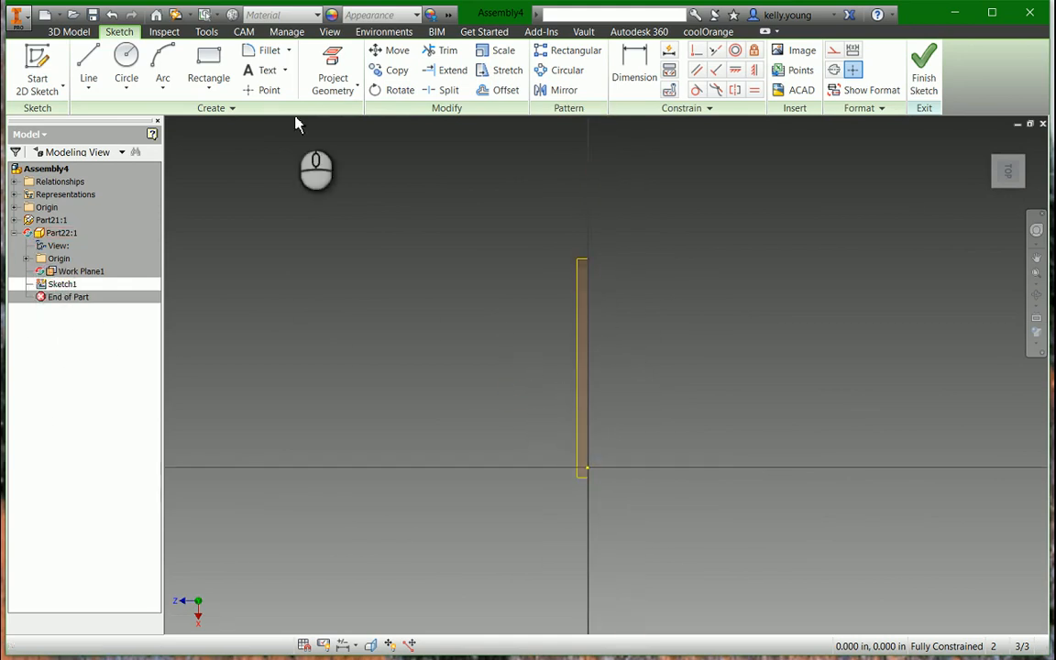
pyautogui.click(332, 77)
pyautogui.scroll(5, 542, 370)
pyautogui.click(622, 359)
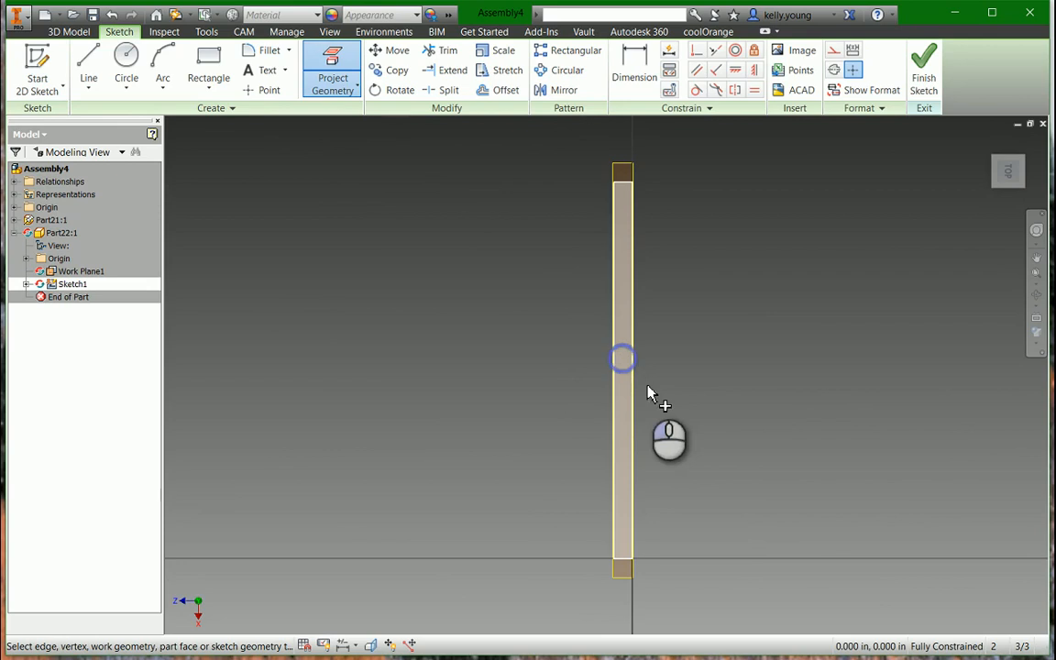
pyautogui.press('s')
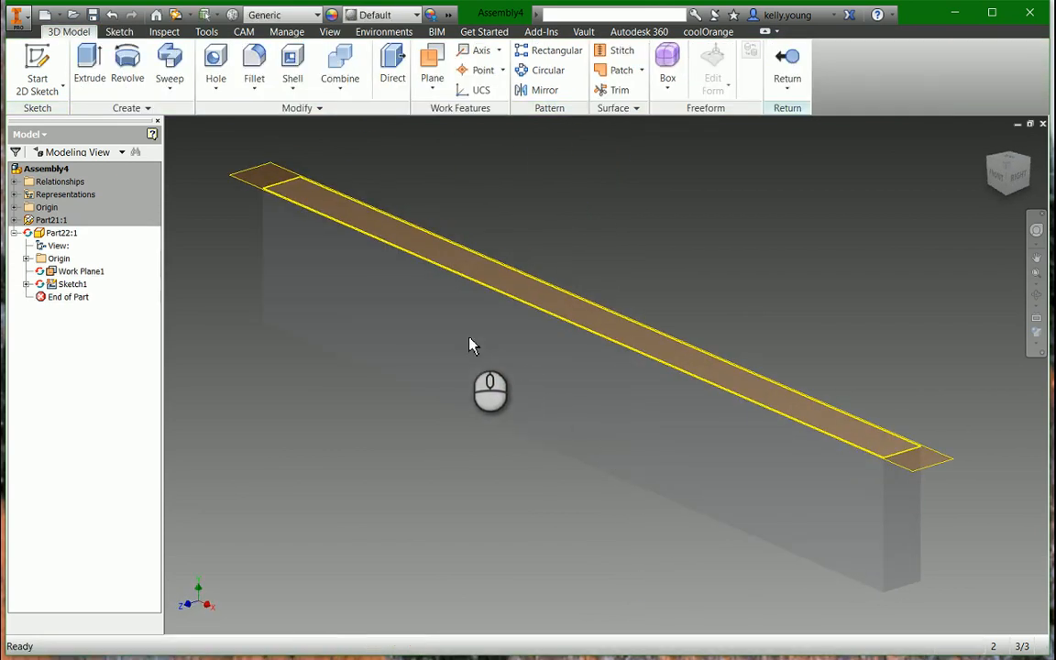
pyautogui.click(92, 70)
pyautogui.press('Return')
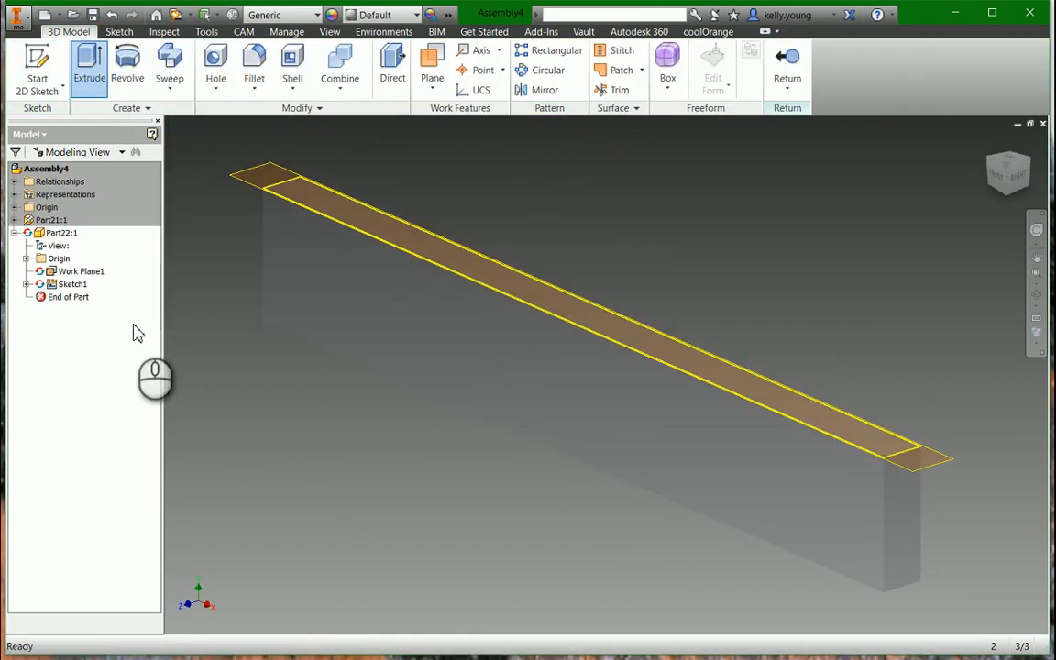
pyautogui.hotkey('ctrl', 'z')
# Draw a rectangle about 1.4 in long across the full beam width, starting at the far end corner of the projected outline.
pyautogui.click(216, 70)
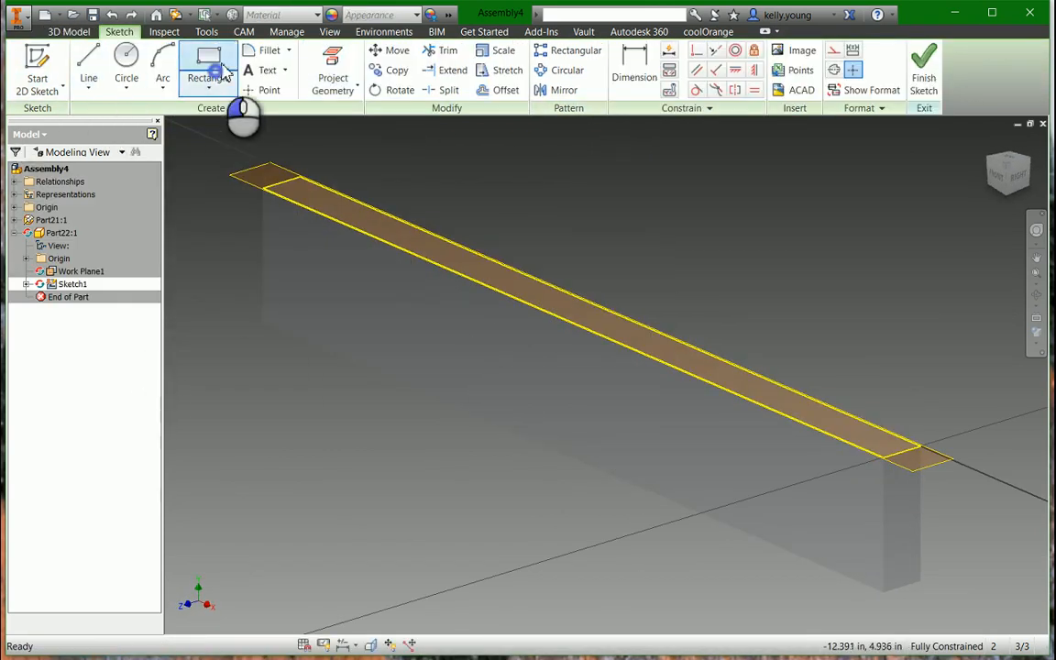
pyautogui.click(300, 175)
pyautogui.scroll(-3, 292, 163)
pyautogui.moveTo(289, 160); pyautogui.dragTo(459, 295, button='middle')
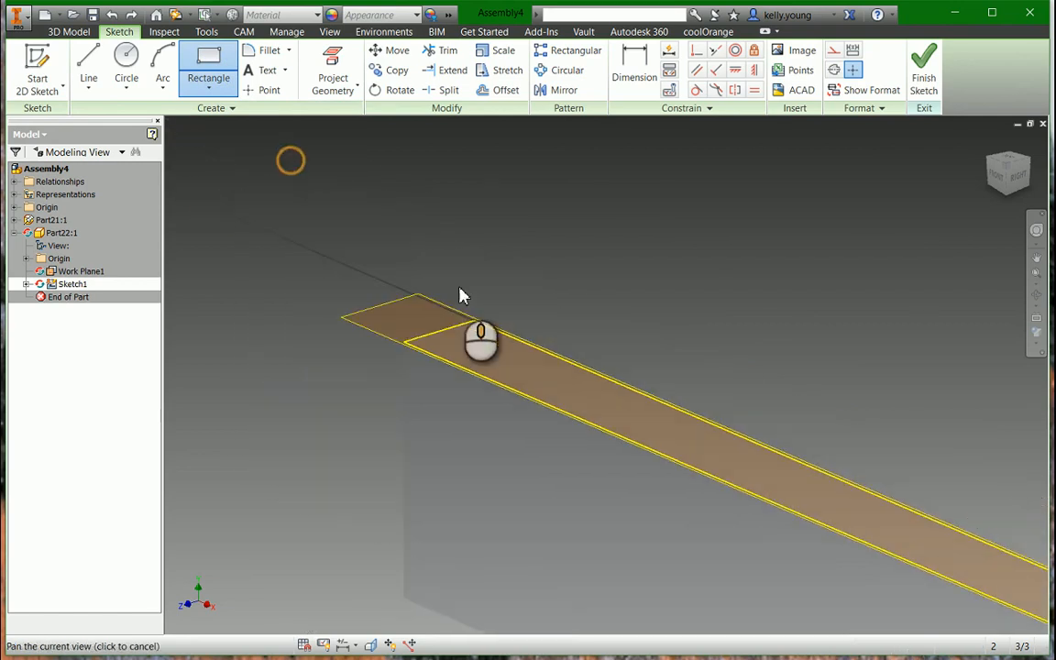
pyautogui.press('Escape')
pyautogui.press('space')
pyautogui.click(475, 321)
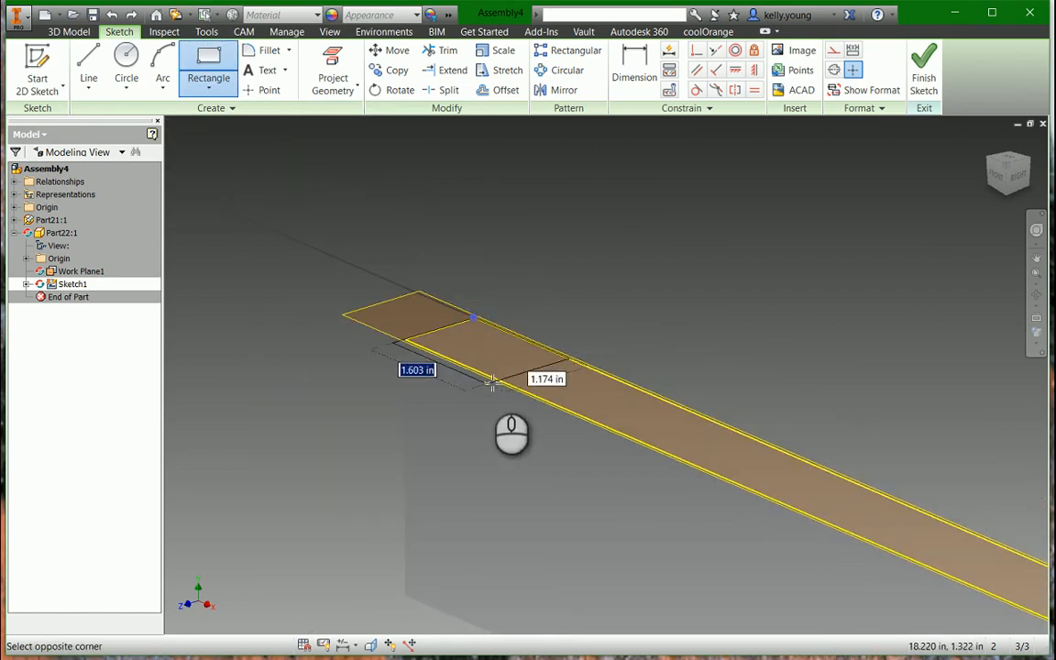
pyautogui.click(489, 378)
# Dimension the end rectangle's length along the beam to 3 in.
pyautogui.press('d')
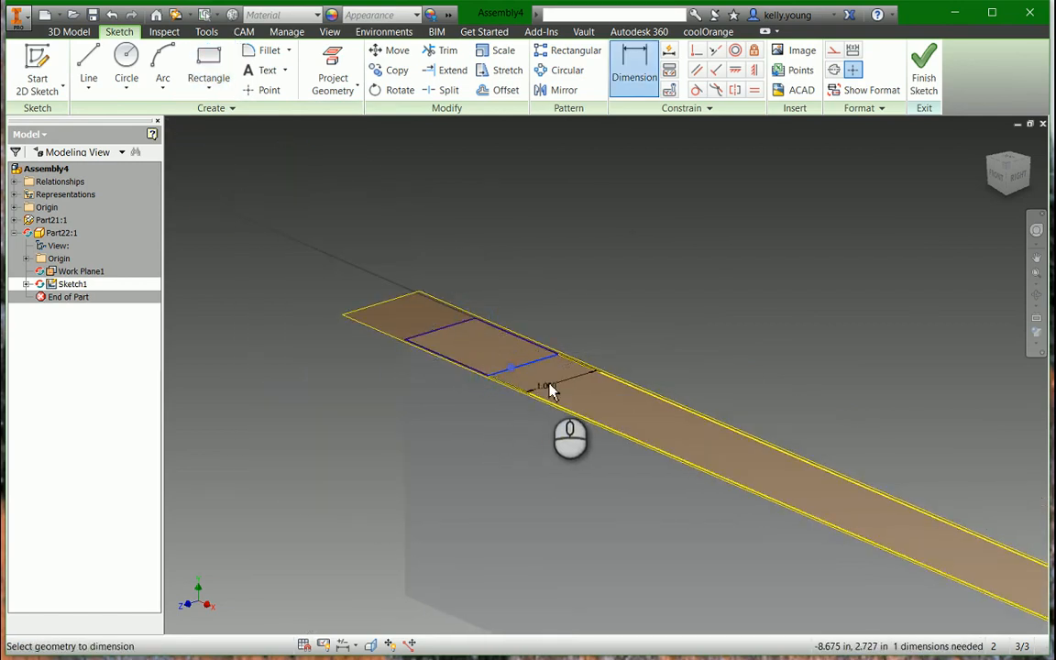
pyautogui.press('Escape')
pyautogui.press('d')
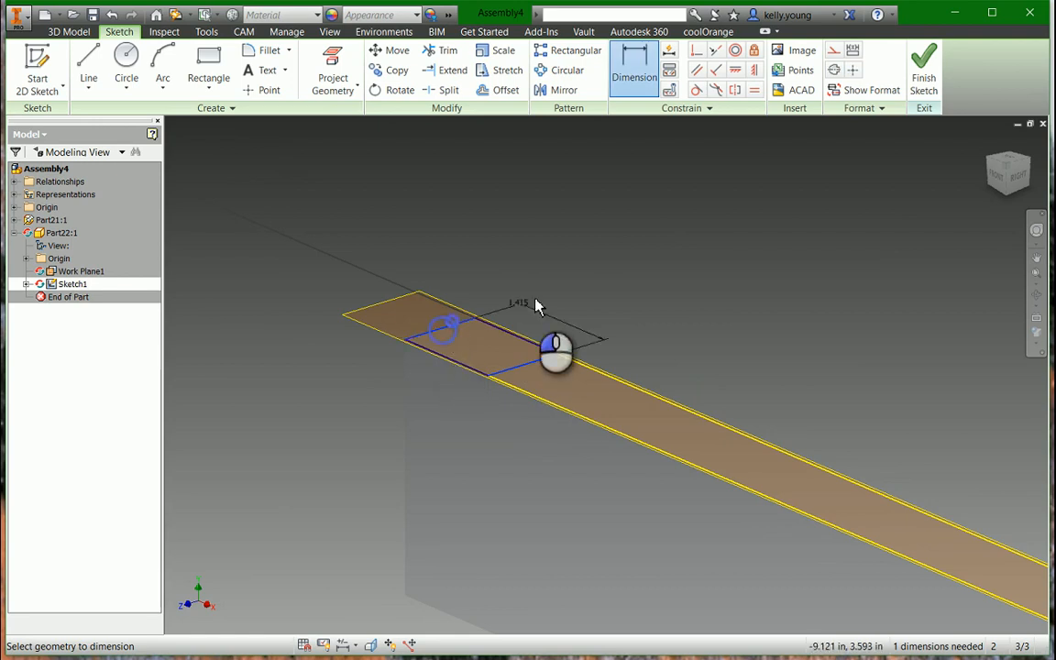
pyautogui.click(537, 306)
pyautogui.write('3')
pyautogui.press('Return')
# Draw a second rectangle about 2.65 in long across the full beam width, starting at the near end of the projected outline.
pyautogui.scroll(-3, 734, 388)
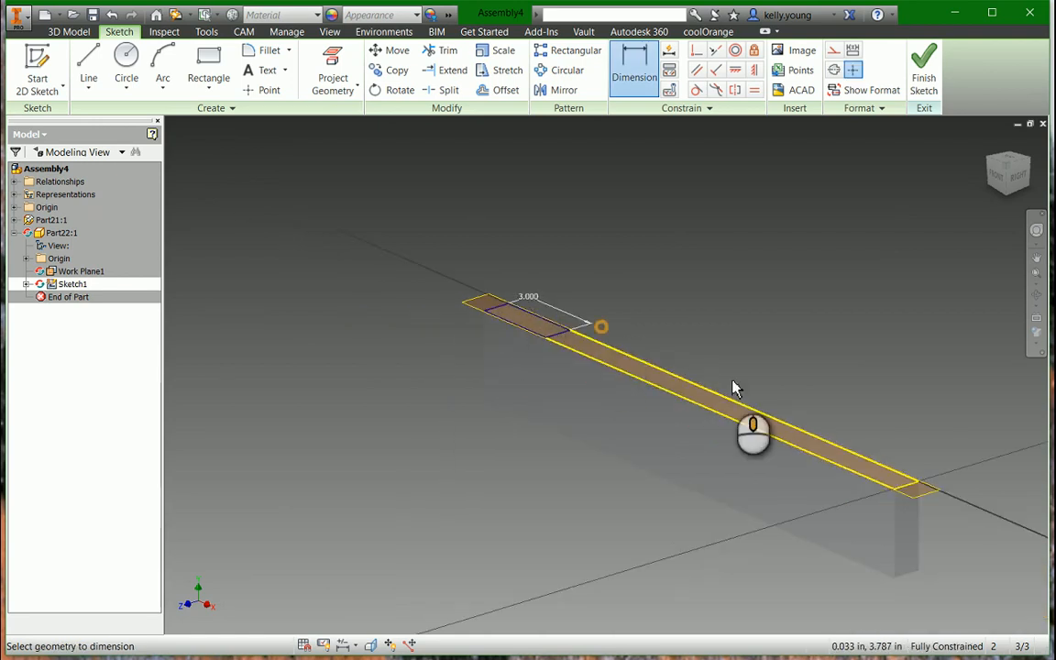
pyautogui.moveTo(734, 388); pyautogui.dragTo(495, 282, button='middle')
pyautogui.click(209, 64)
pyautogui.scroll(5, 653, 380)
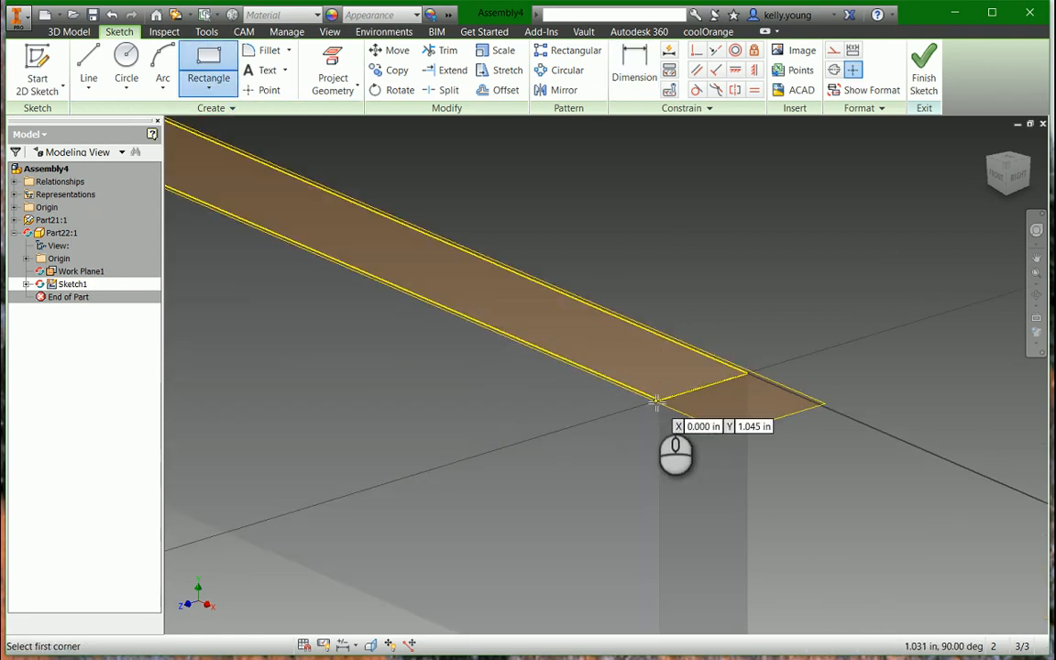
pyautogui.click(660, 402)
pyautogui.click(547, 288)
pyautogui.moveTo(616, 312); pyautogui.dragTo(724, 358, button='right')
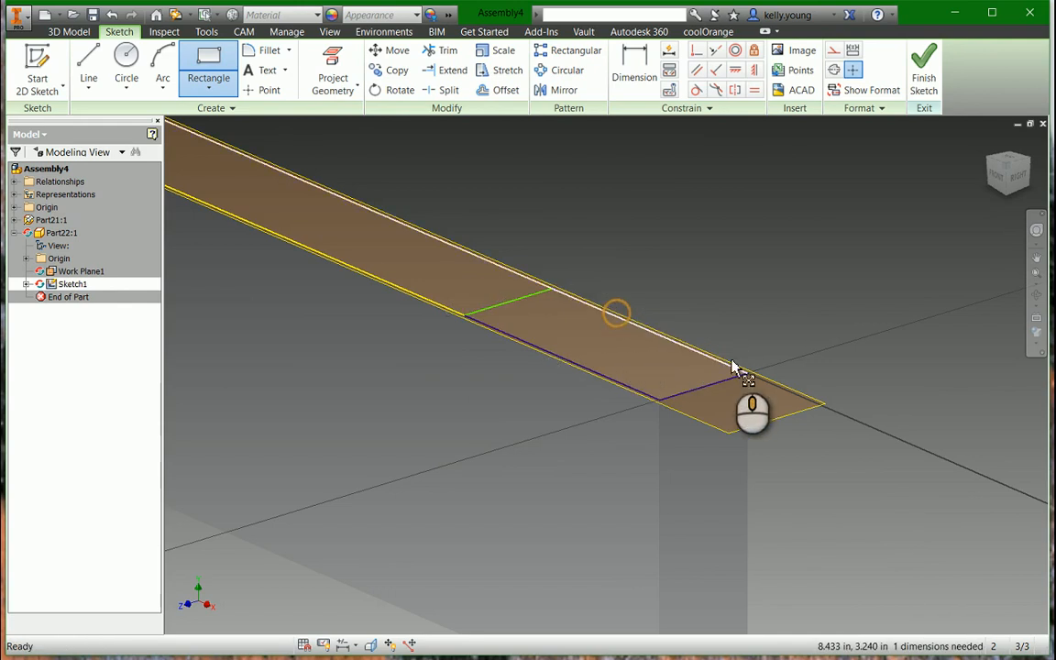
pyautogui.scroll(-5, 748, 344)
pyautogui.scroll(4, 747, 349)
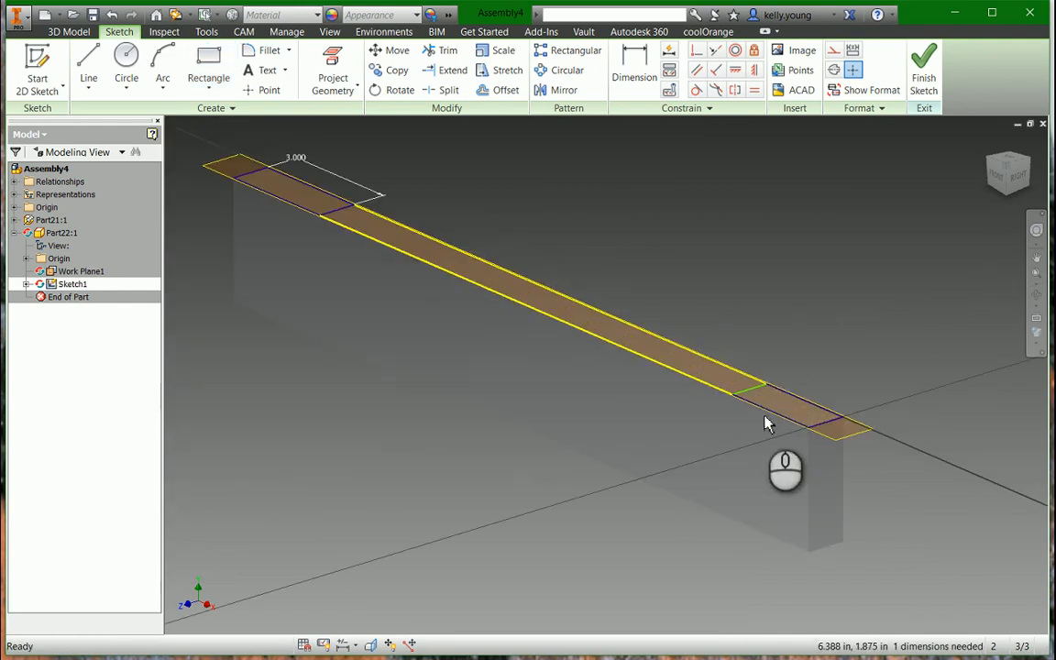
# Dimension the near-end rectangle's length and link it to the far rectangle's 3 in dimension.
pyautogui.press('d')
pyautogui.click(757, 396)
pyautogui.click(830, 382)
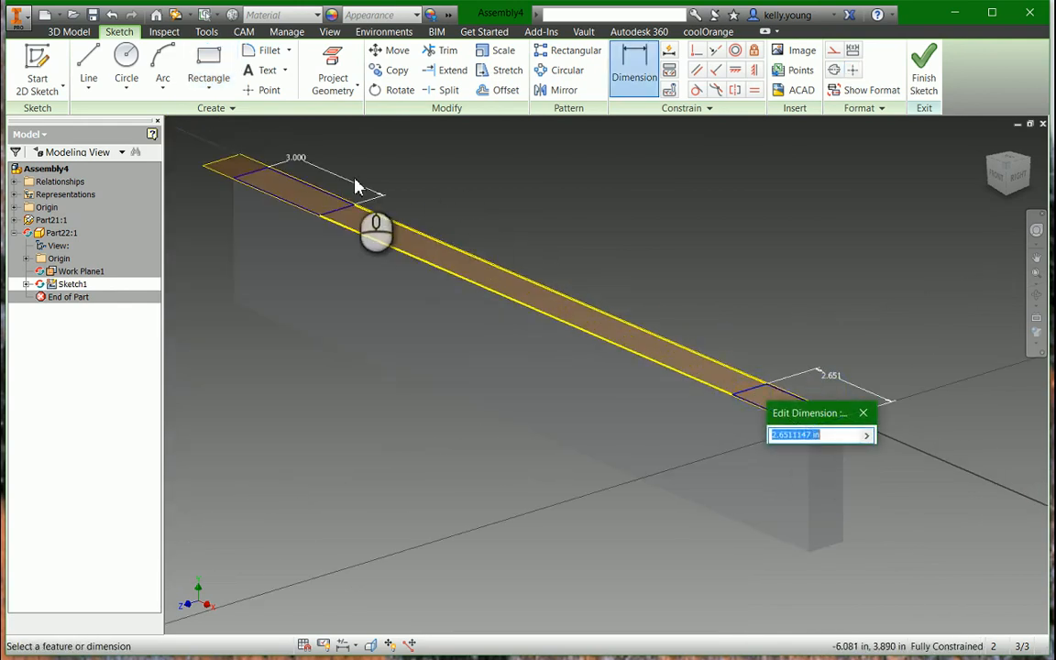
pyautogui.press('Return')
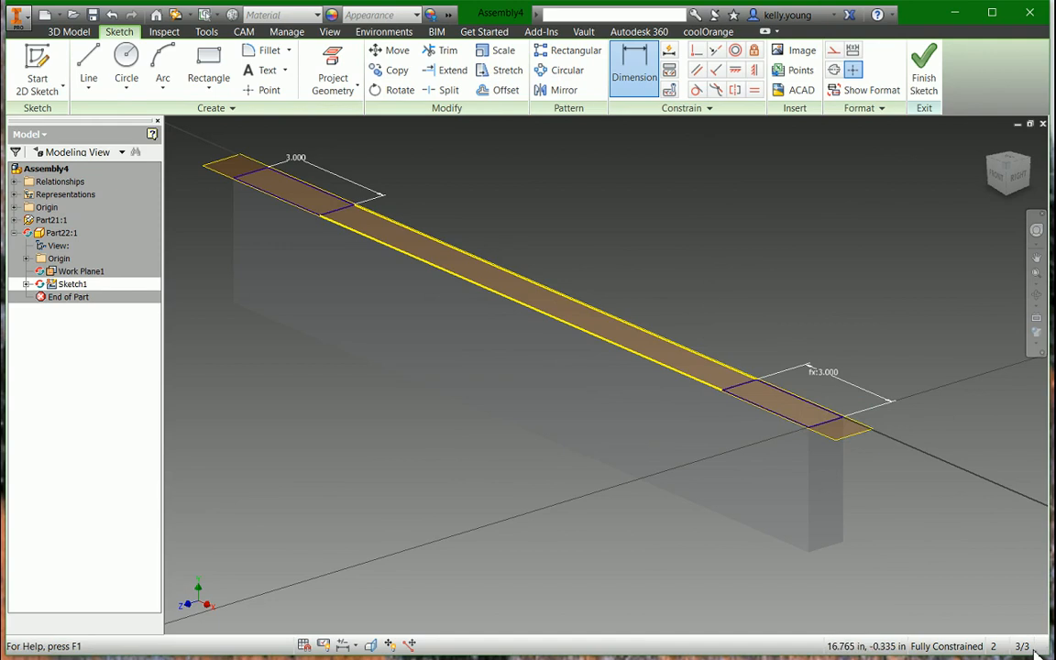
# Extrude the near-end rectangle 8 in upward as Part22's upright and return to the assembly.
pyautogui.click(99, 64)
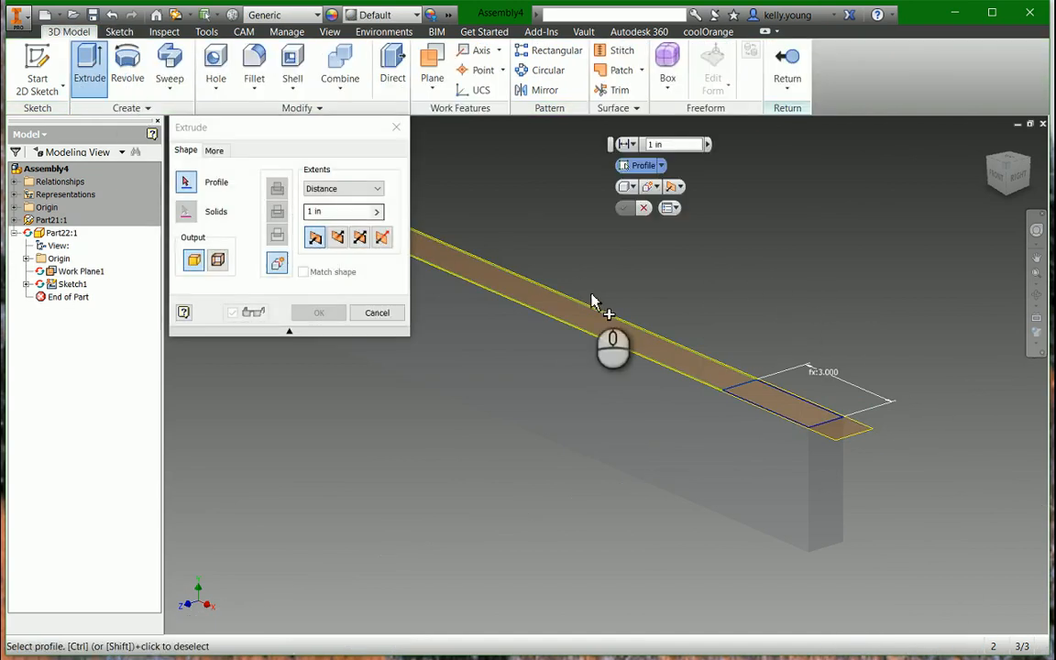
pyautogui.moveTo(654, 321); pyautogui.dragTo(737, 365, button='middle')
pyautogui.click(852, 446)
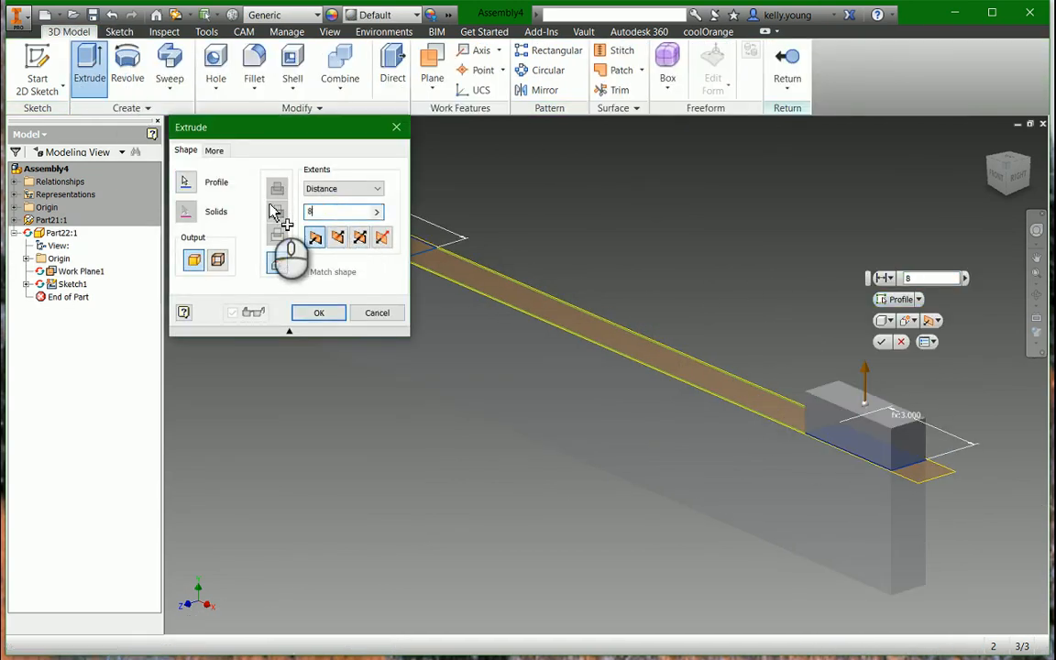
pyautogui.write('8')
pyautogui.press('Return')
pyautogui.scroll(-3, 667, 220)
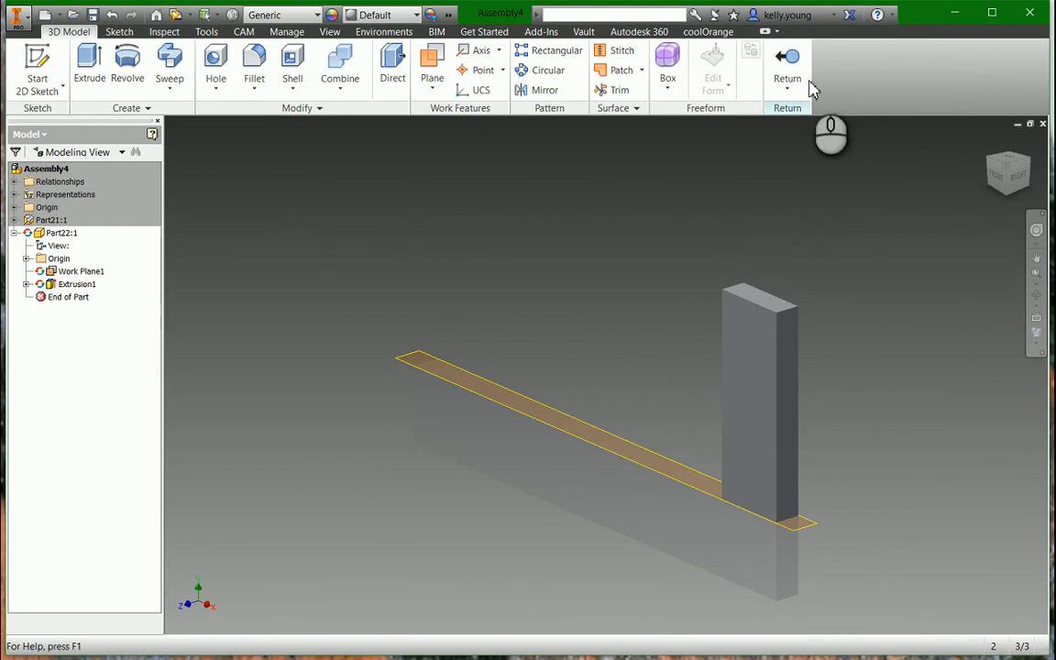
pyautogui.click(788, 62)
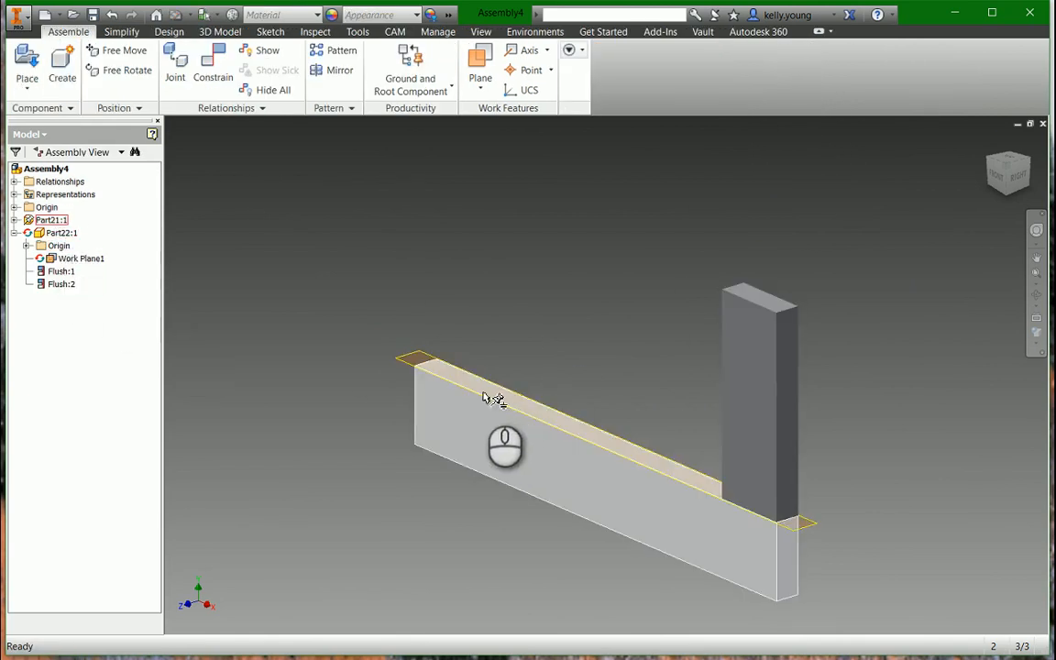
# Create the in-place component Part23 from Standard.ipt with its sketch plane constrained to the beam's top face.
pyautogui.click(63, 68)
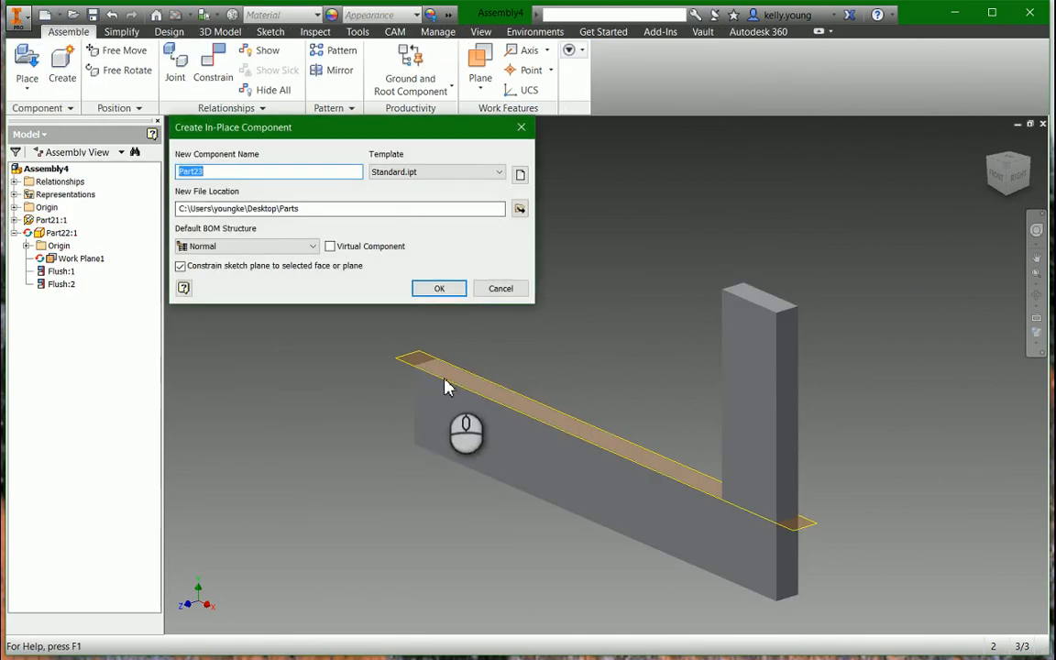
pyautogui.click(441, 288)
pyautogui.click(474, 389)
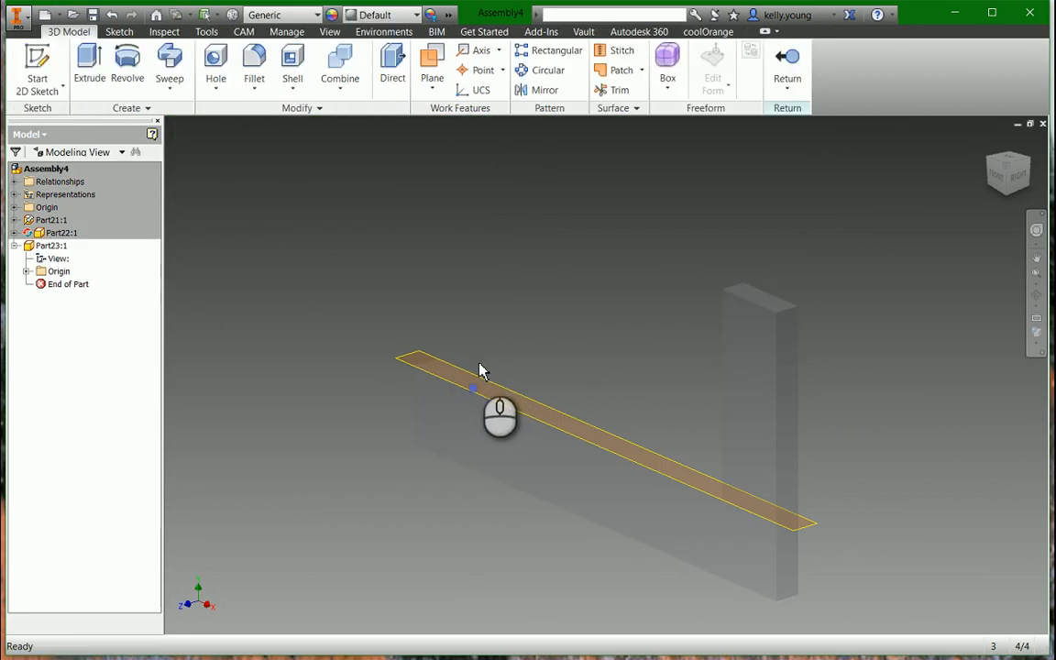
# Start a sketch in Part23 on the beam's top face and project the beam outline and the existing upright's base edge.
pyautogui.click(37, 70)
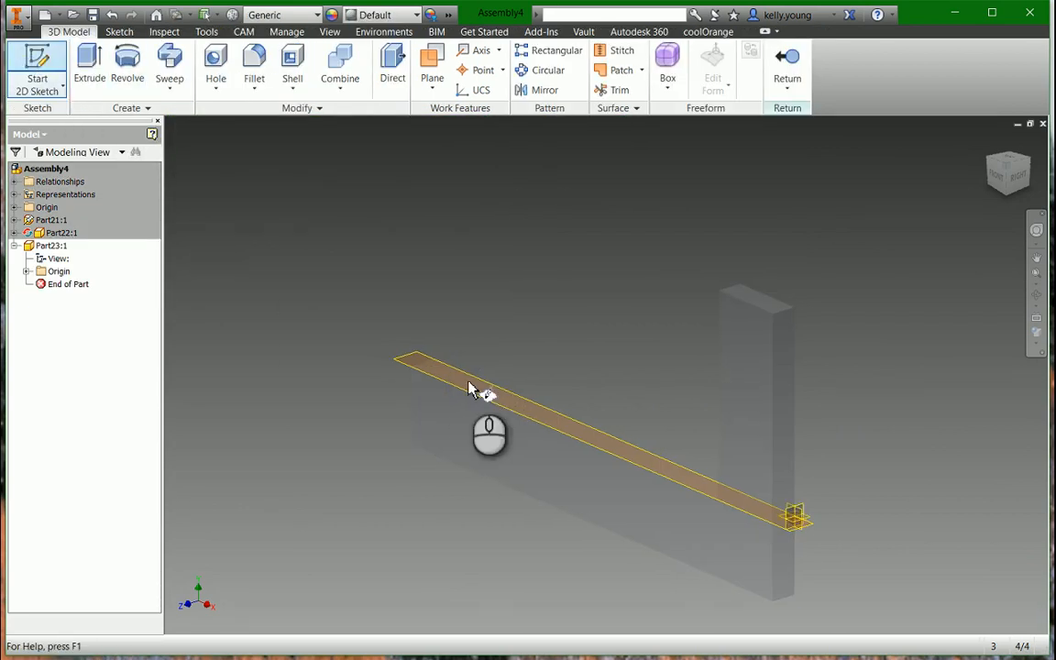
pyautogui.click(476, 419)
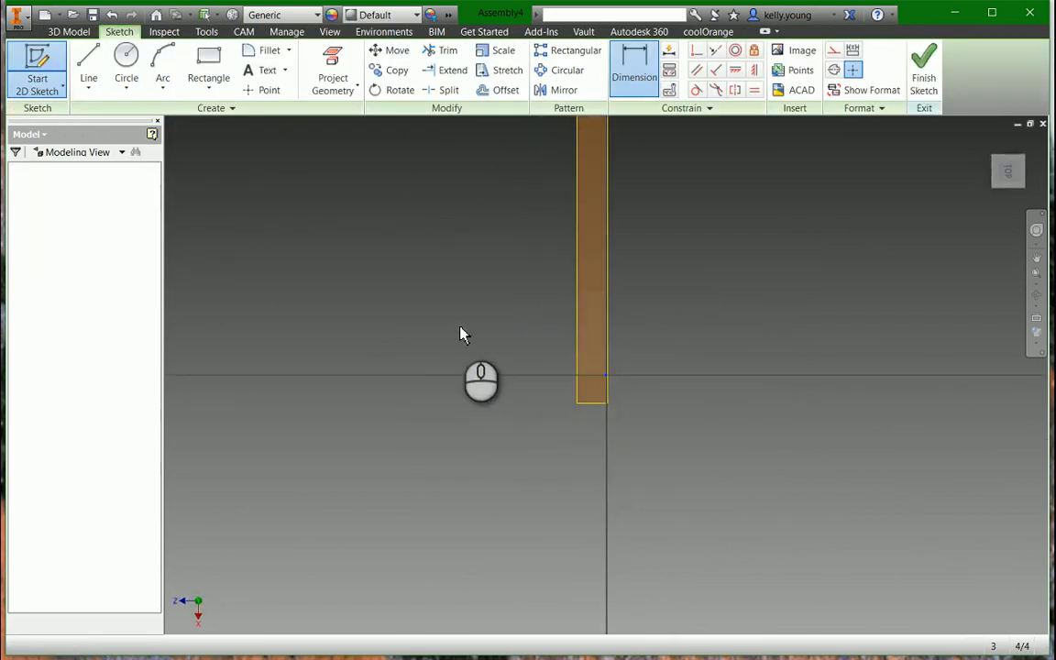
pyautogui.click(333, 81)
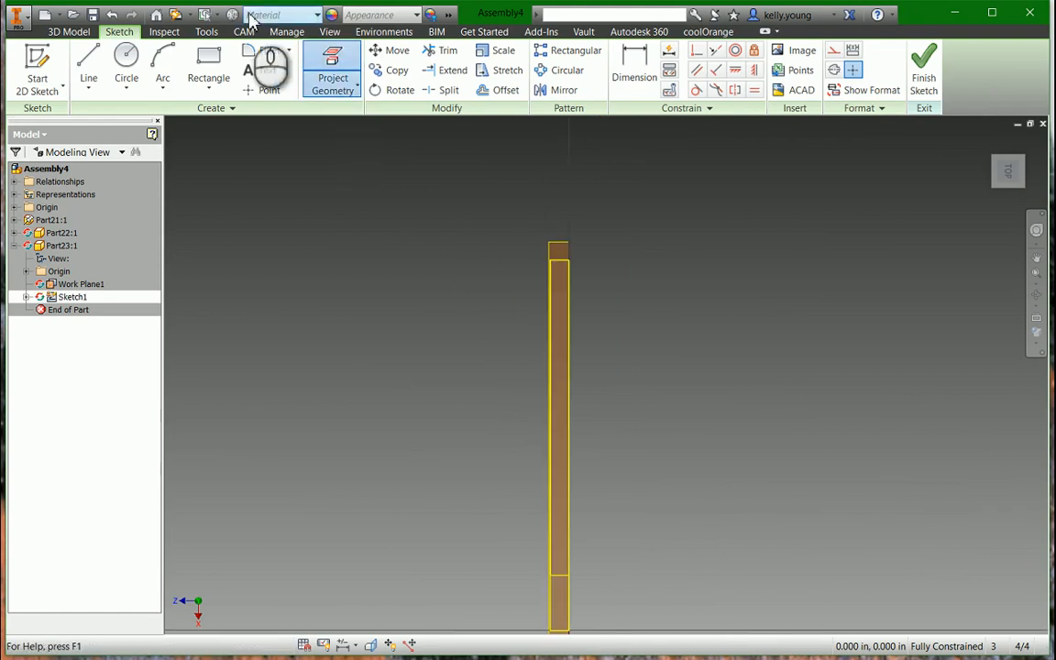
# Draw a rectangle about 4.05 in long across the full beam width at the far end of the projected outline.
pyautogui.click(209, 69)
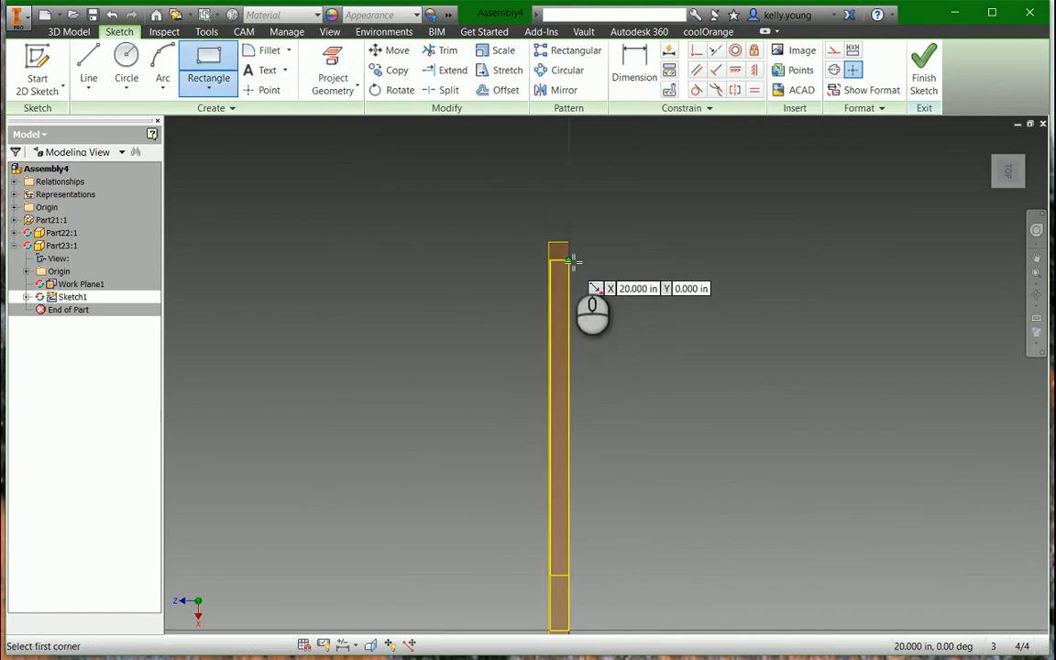
pyautogui.click(570, 262)
pyautogui.click(551, 337)
pyautogui.moveTo(608, 321); pyautogui.dragTo(662, 267, button='middle')
# Add a driven dimension along the full beam edge and dimension the far-end rectangle's length.
pyautogui.press('d')
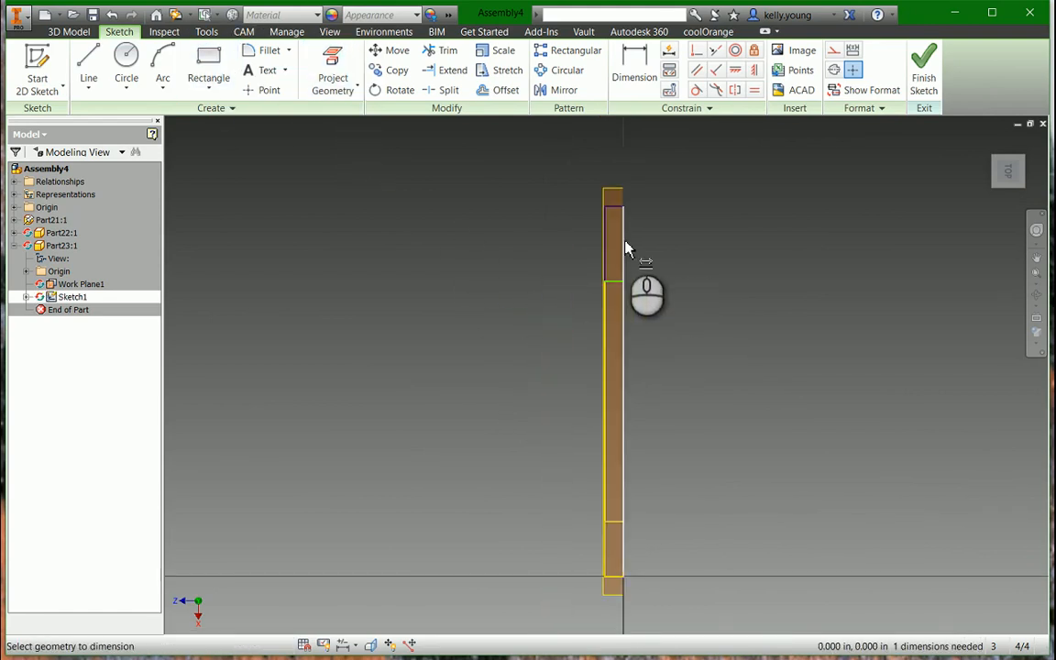
pyautogui.click(626, 240)
pyautogui.click(652, 243)
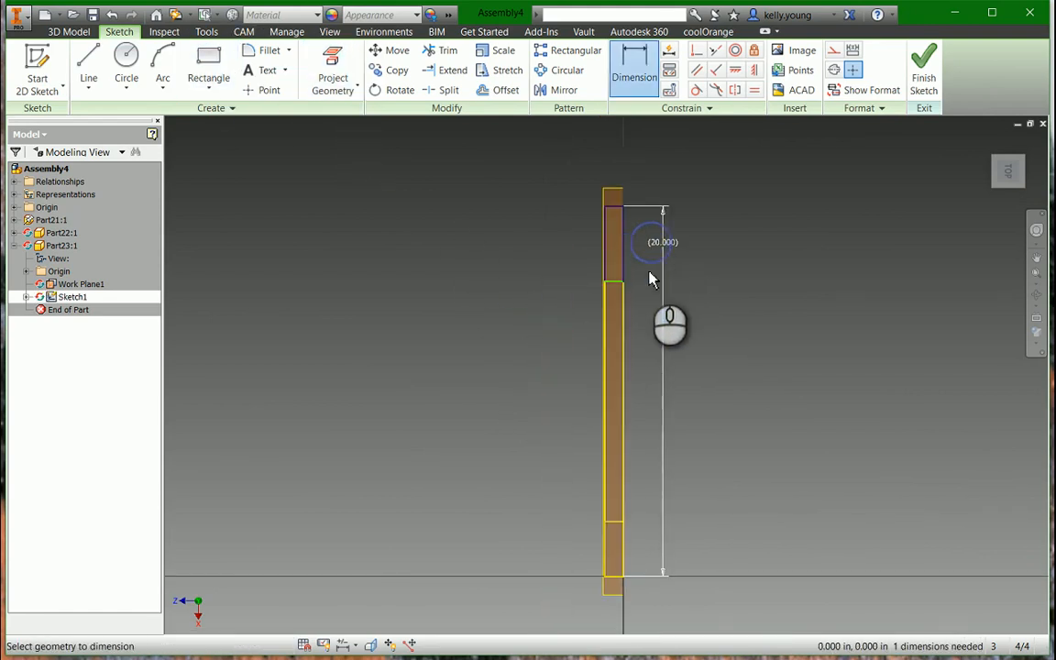
pyautogui.click(613, 214)
pyautogui.click(644, 318)
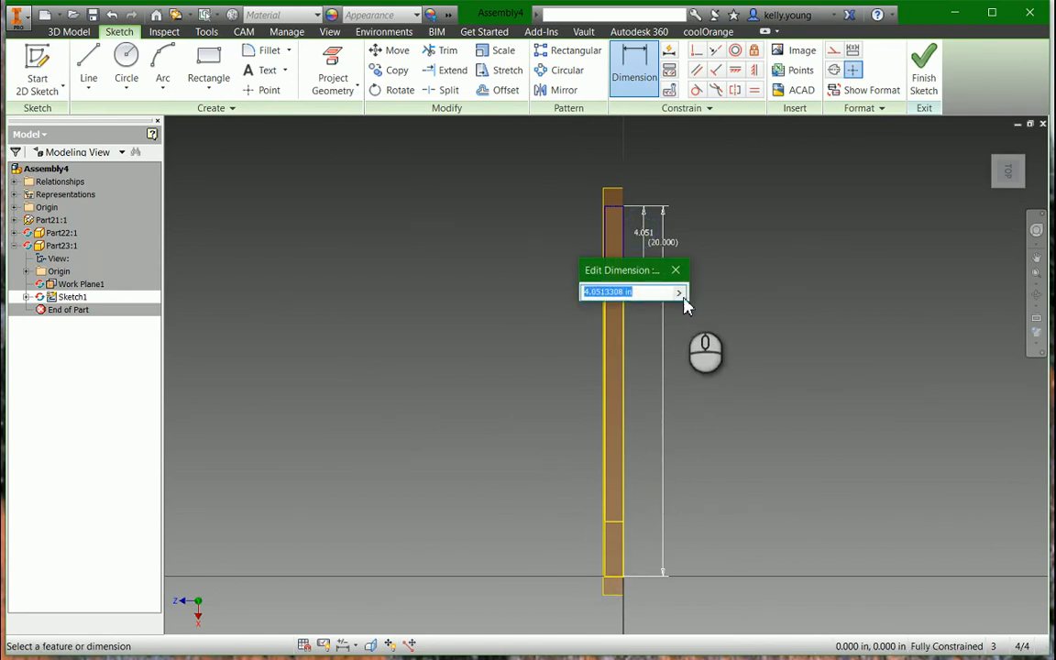
pyautogui.click(679, 292)
pyautogui.click(720, 443)
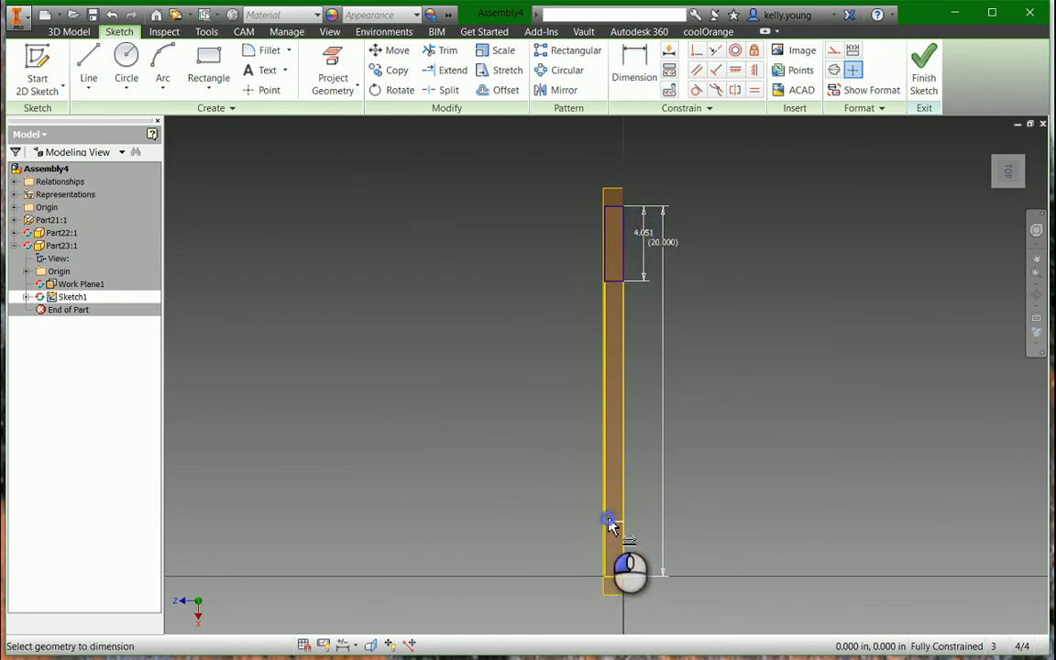
# Add a driven dimension for the existing upright's base length and set the far-end rectangle's length equal to it.
pyautogui.click(617, 577)
pyautogui.click(643, 536)
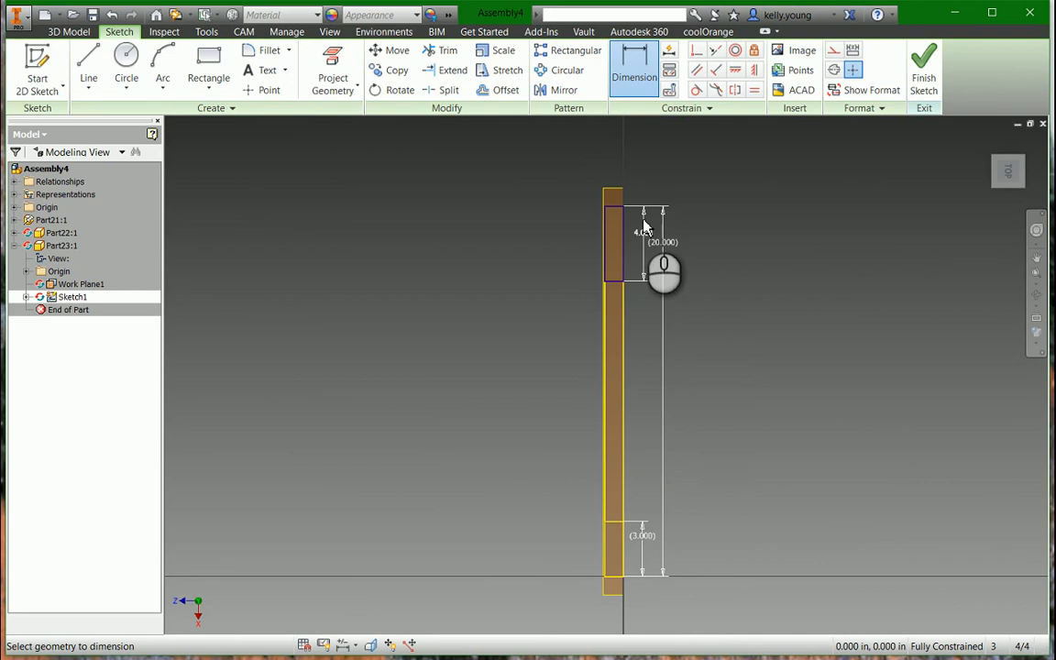
pyautogui.doubleClick(645, 229)
pyautogui.click(647, 541)
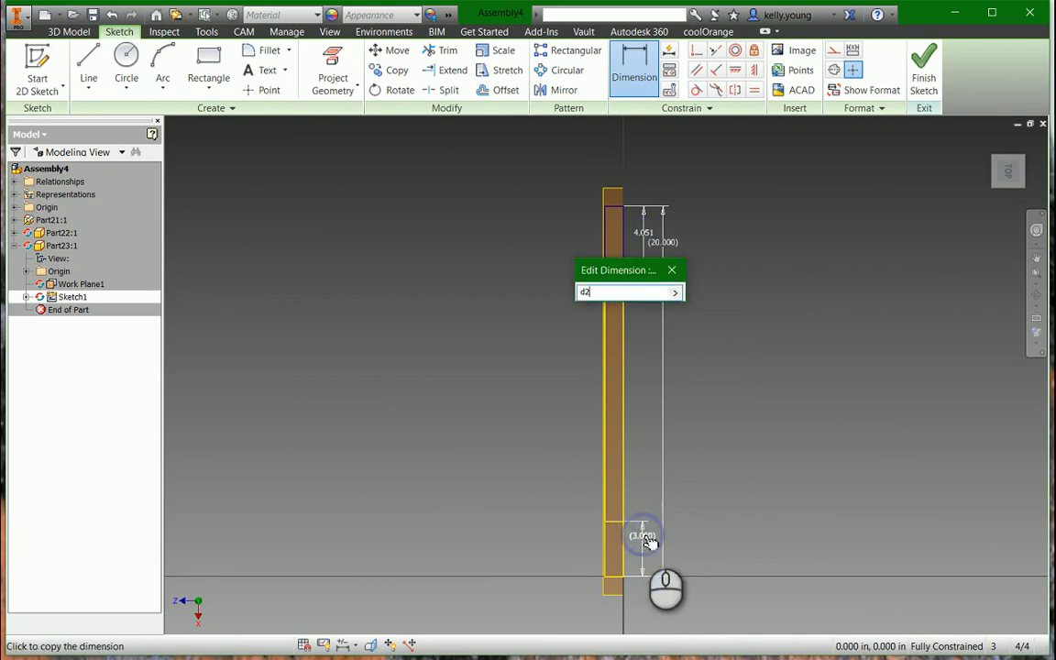
pyautogui.click(924, 72)
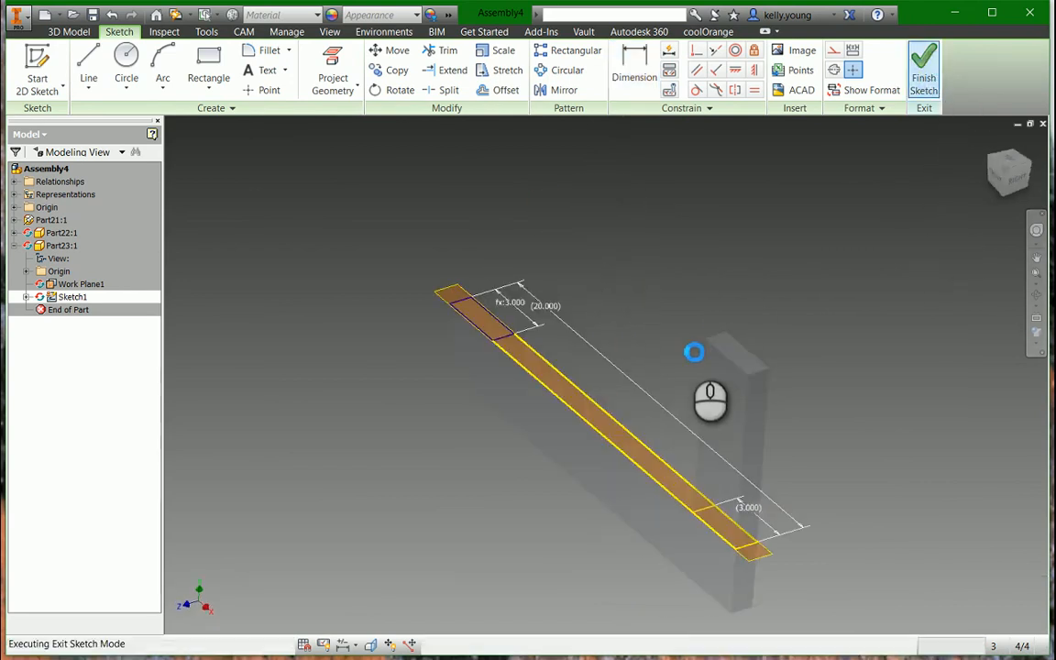
# Extrude the far-end rectangle with the To extent, ending at the top face of the Part22 upright.
pyautogui.press('e')
pyautogui.click(452, 386)
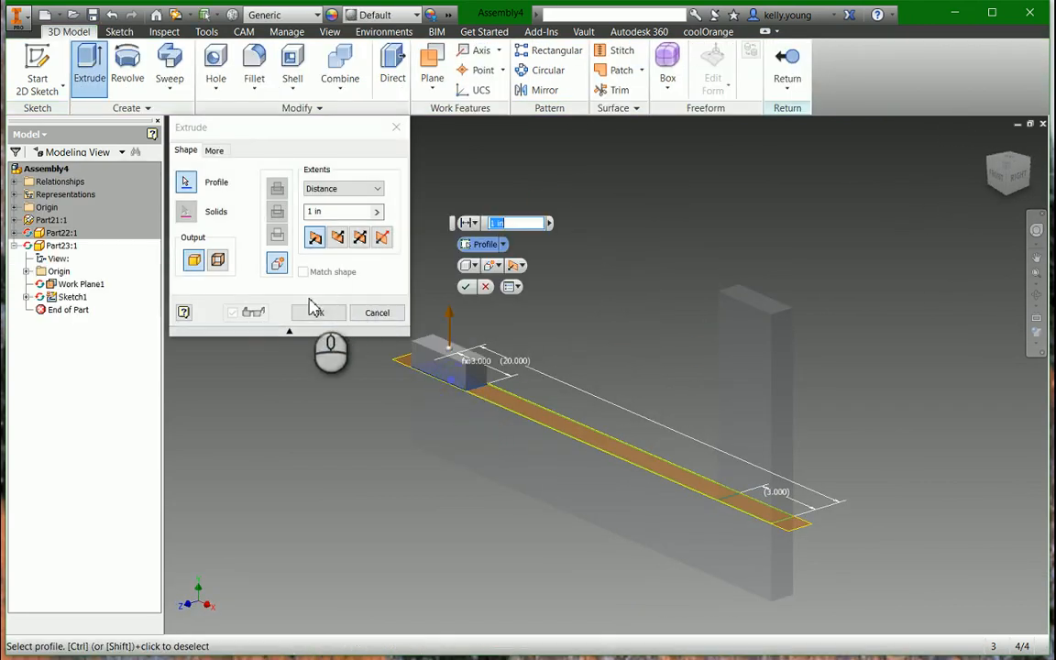
pyautogui.click(328, 191)
pyautogui.click(332, 225)
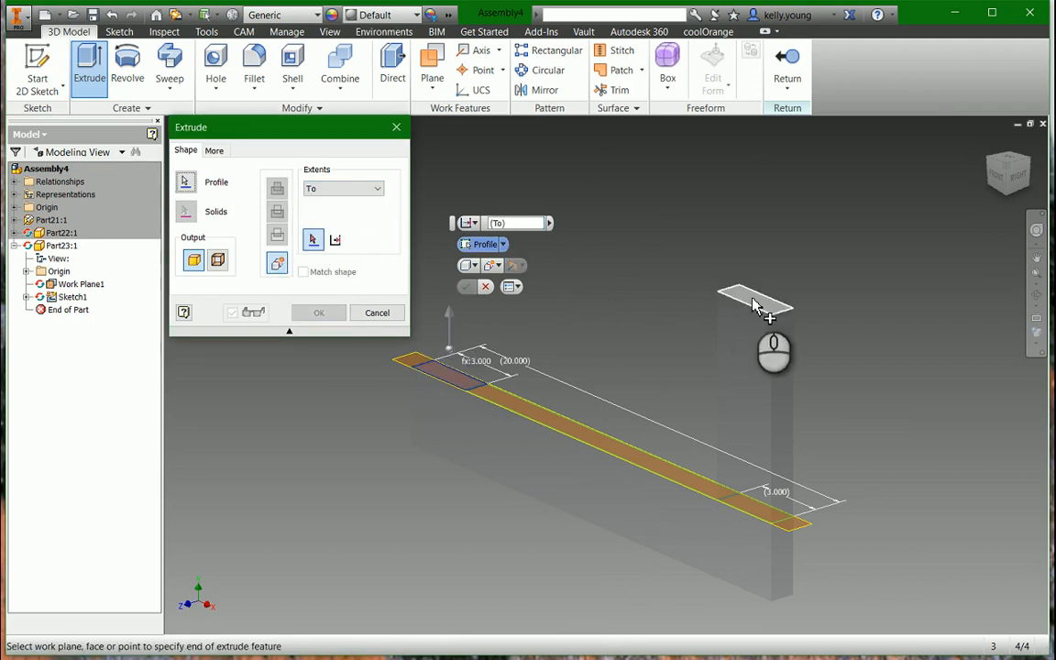
pyautogui.click(754, 305)
pyautogui.click(308, 315)
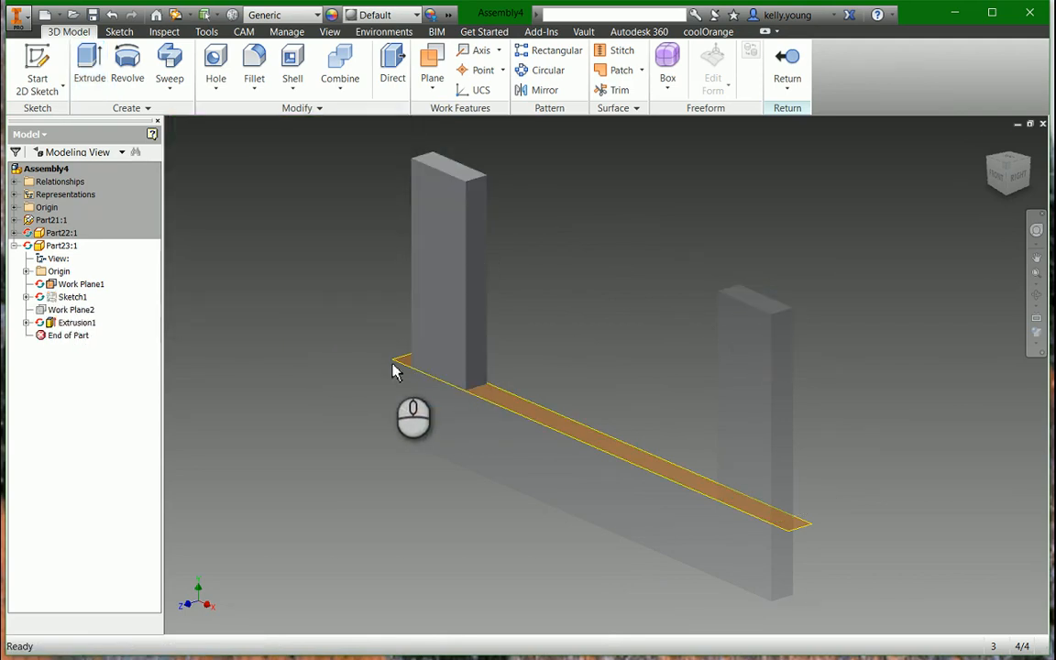
# Hide Work Plane1 in Part23 and return to the assembly.
pyautogui.rightClick(400, 367)
pyautogui.click(434, 385)
pyautogui.click(787, 62)
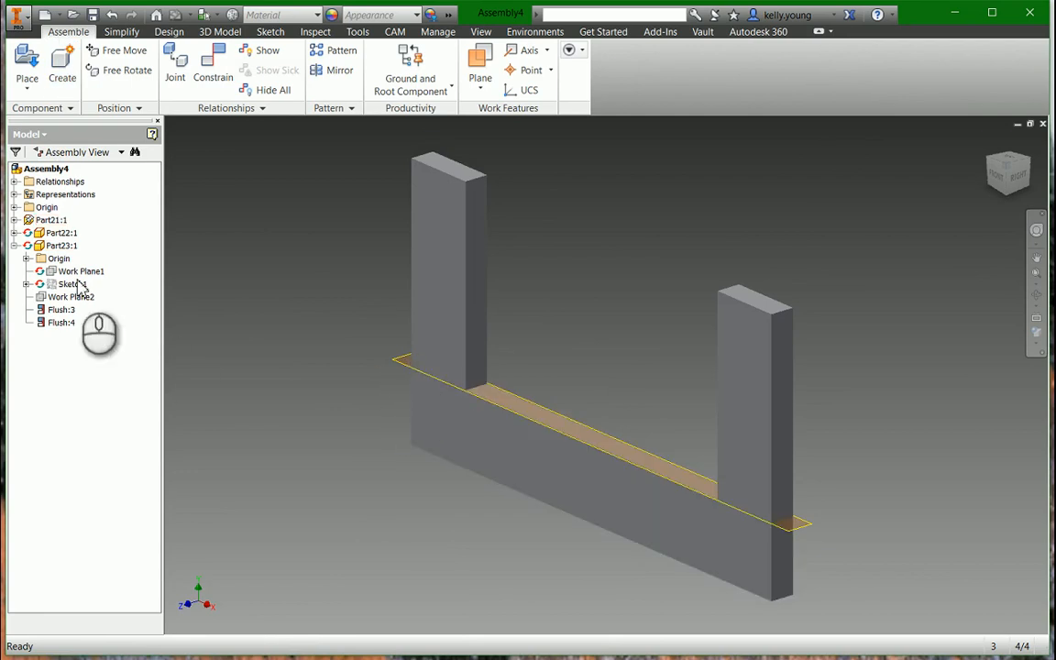
# Hide Work Plane1 in Part22 and display the assembly with the Shaded with edges visual style.
pyautogui.doubleClick(734, 391)
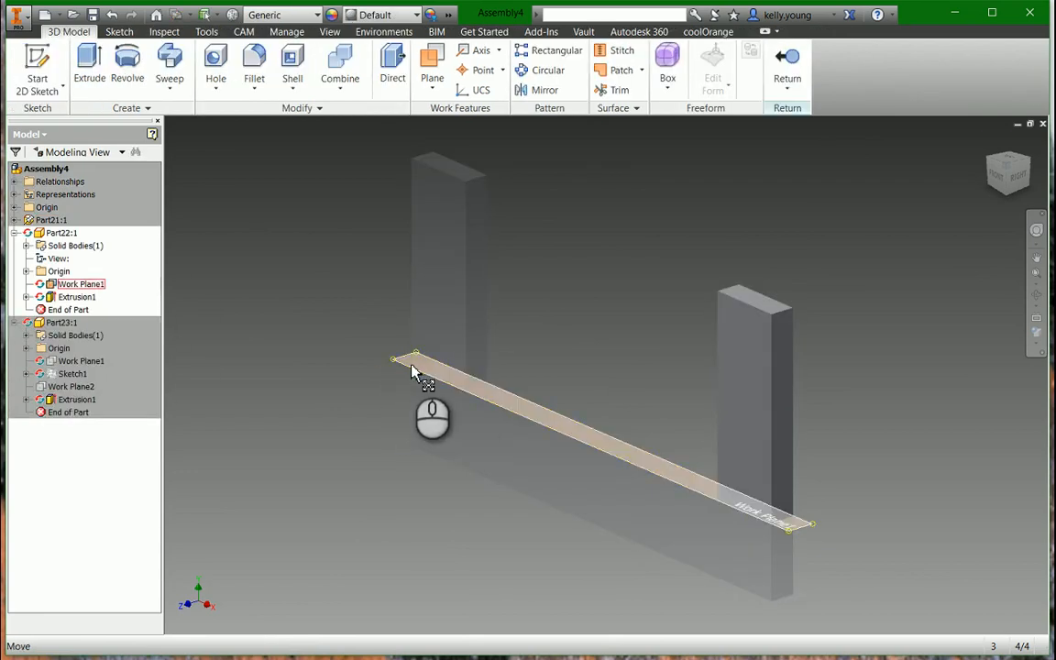
pyautogui.rightClick(412, 366)
pyautogui.click(463, 385)
pyautogui.click(787, 64)
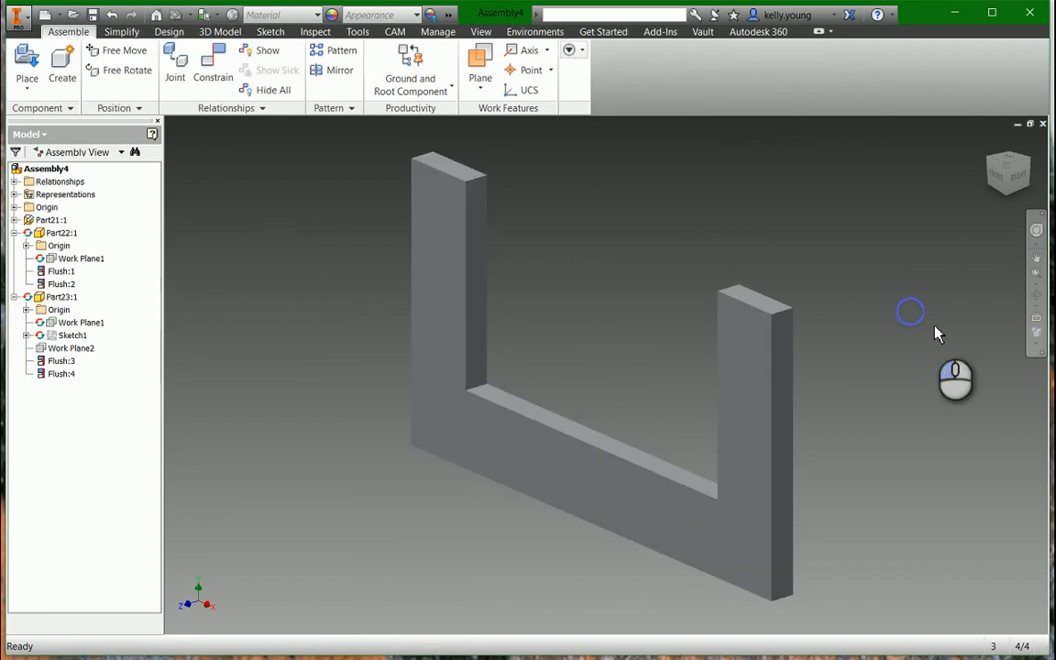
pyautogui.click(1038, 333)
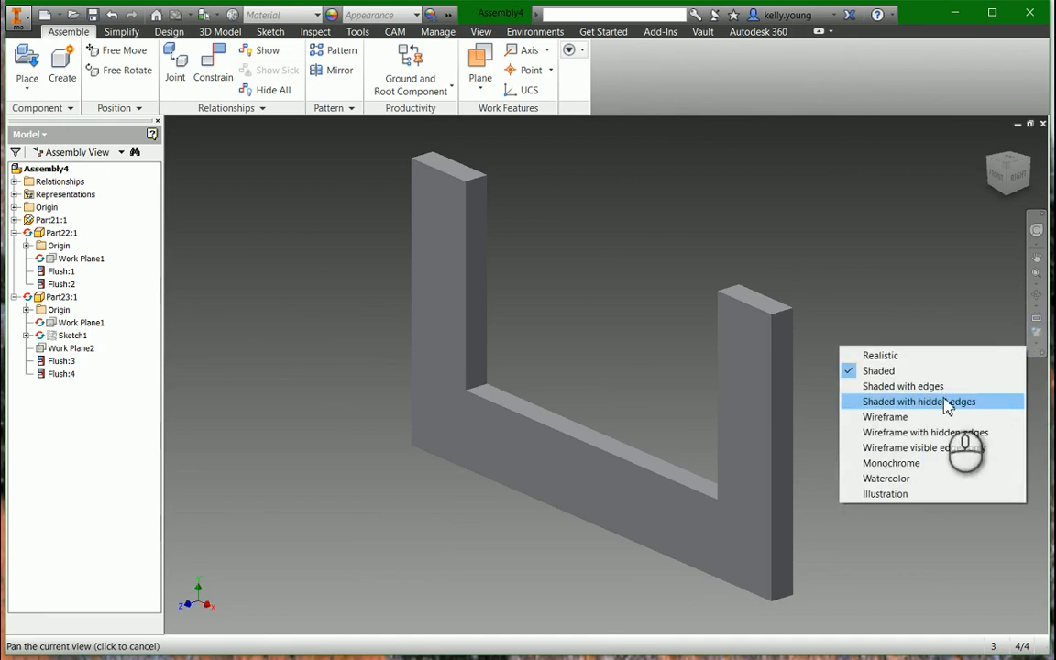
pyautogui.click(943, 386)
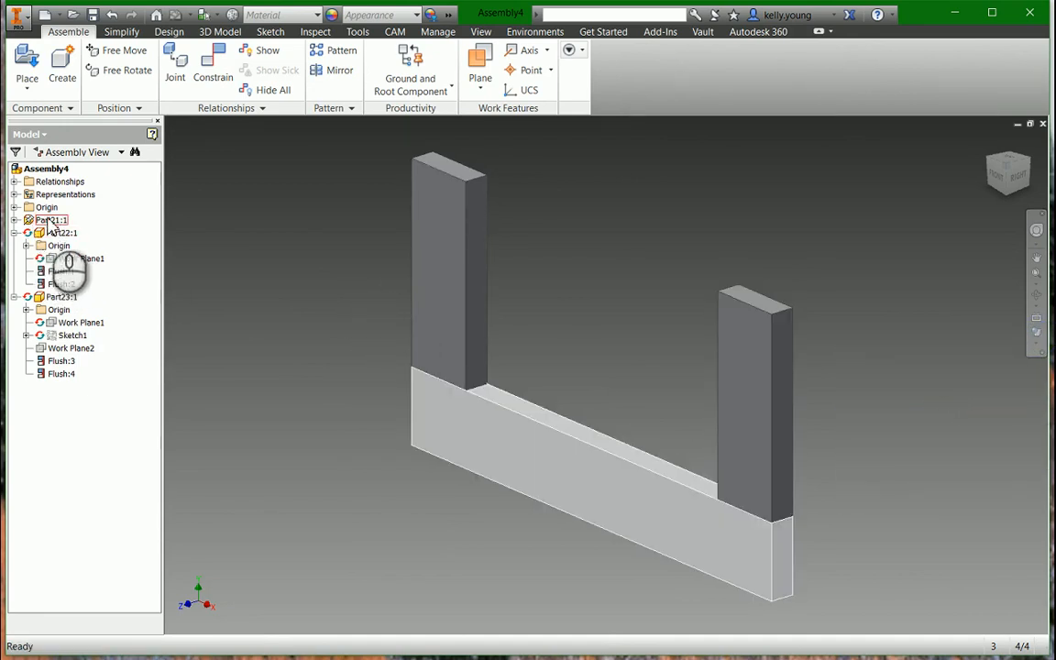
# Open Sketch1 of the beam Part21 for editing and set the beam's height to 6 in.
pyautogui.click(50, 221)
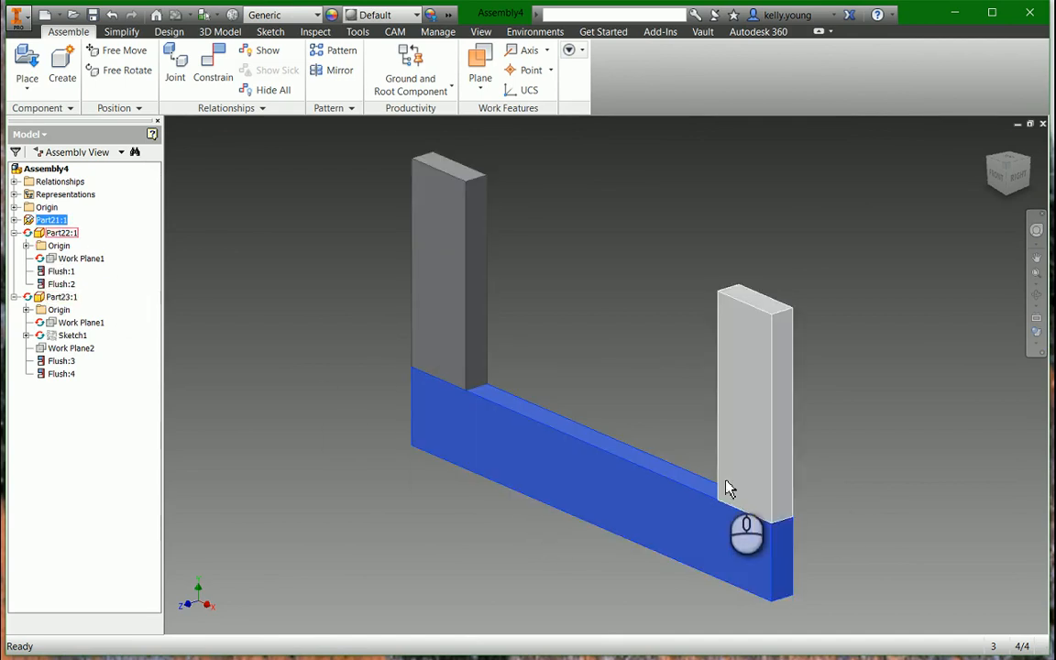
pyautogui.doubleClick(507, 481)
pyautogui.click(26, 271)
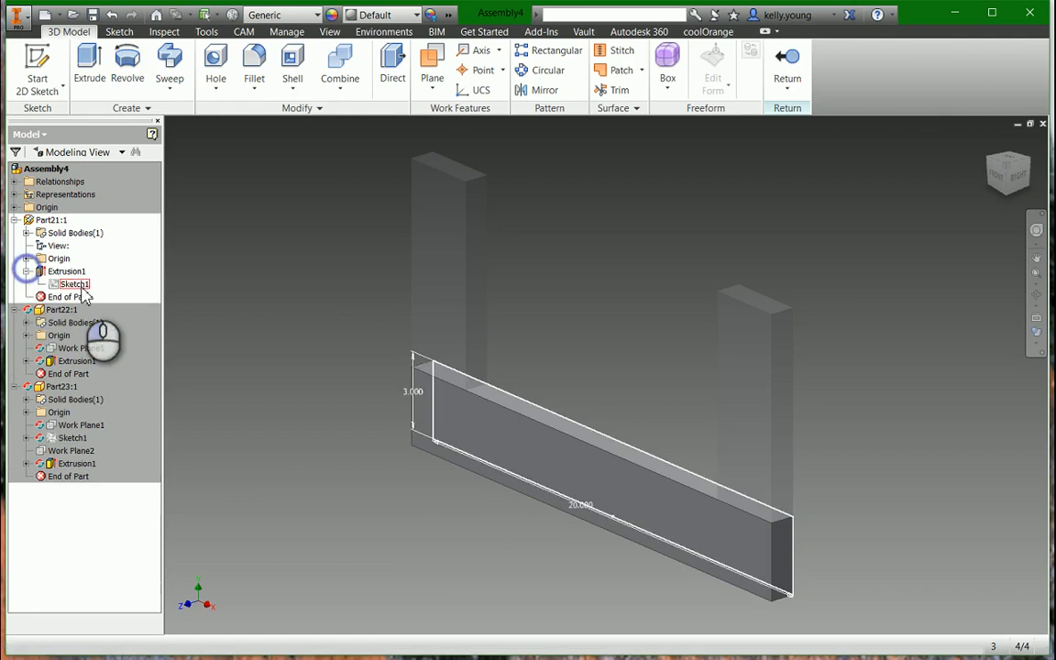
pyautogui.doubleClick(80, 284)
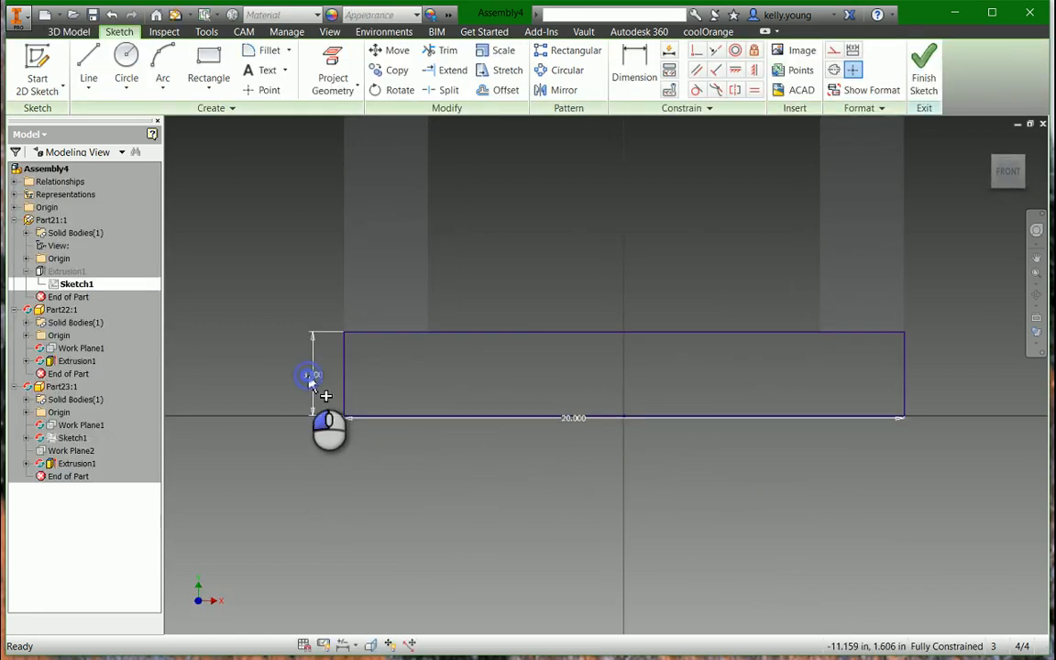
pyautogui.doubleClick(311, 376)
pyautogui.click(340, 413)
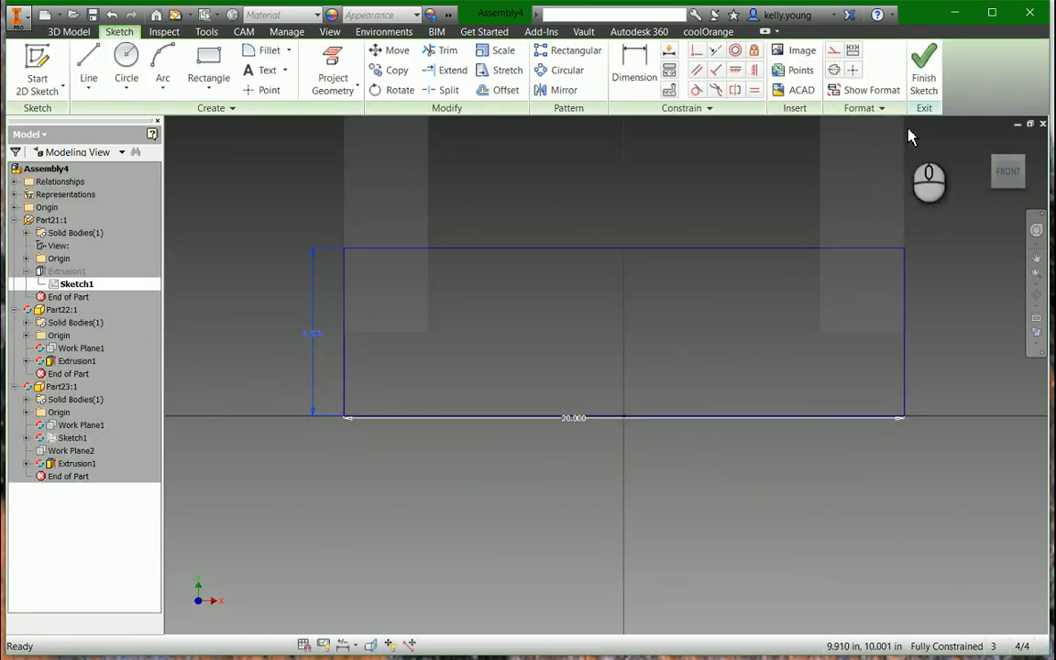
# Finish the beam's Sketch1, set its Extrusion1 distance to 5 in, and return to the assembly.
pyautogui.click(924, 66)
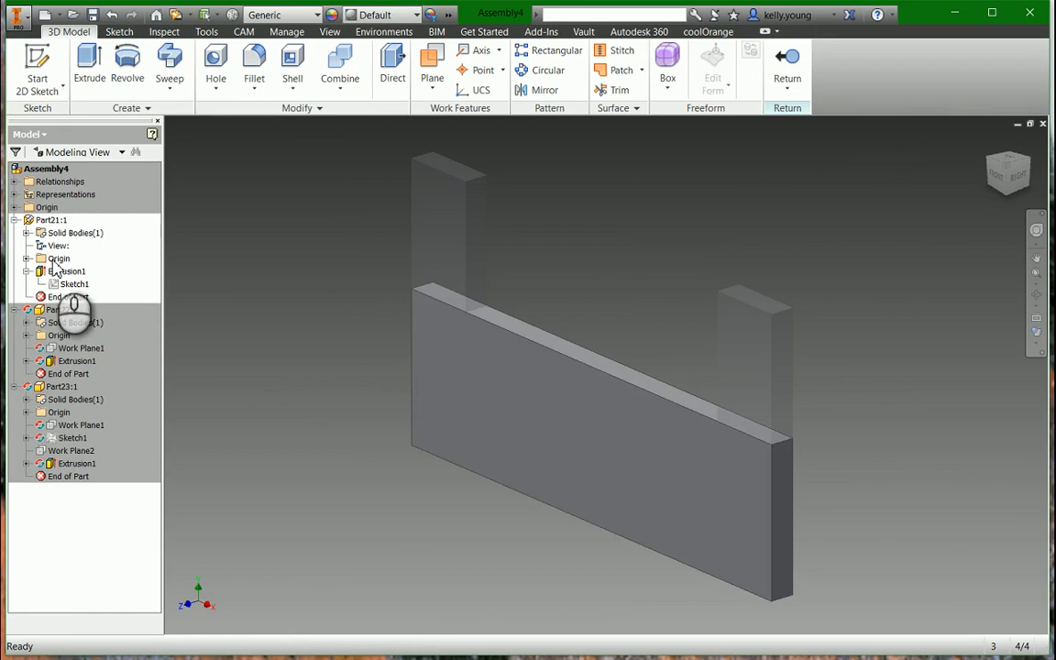
pyautogui.doubleClick(61, 272)
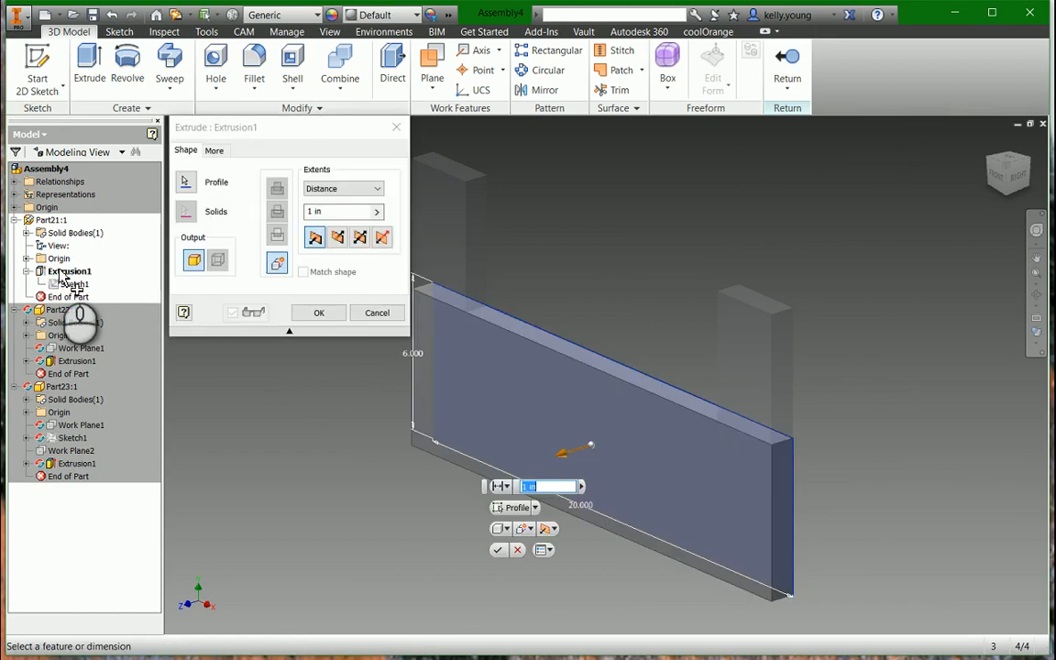
pyautogui.write('5')
pyautogui.press('Return')
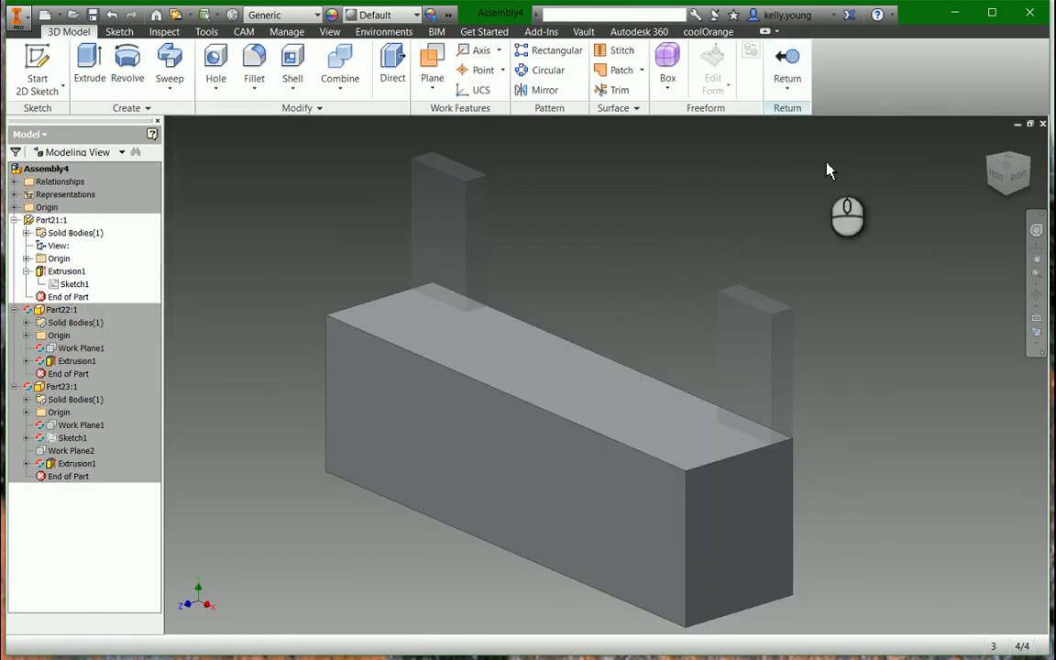
pyautogui.click(788, 63)
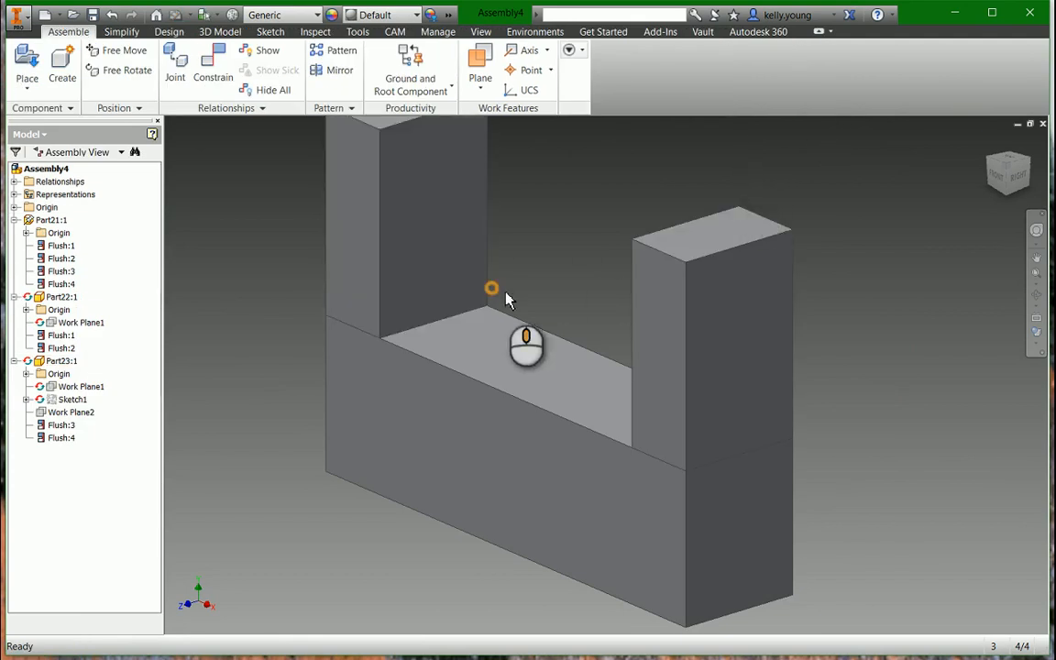
pyautogui.moveTo(507, 292); pyautogui.dragTo(517, 388, button='middle')
pyautogui.scroll(3, 499, 333)
pyautogui.moveTo(507, 330); pyautogui.dragTo(486, 293, button='middle')
pyautogui.scroll(-1, 476, 304)
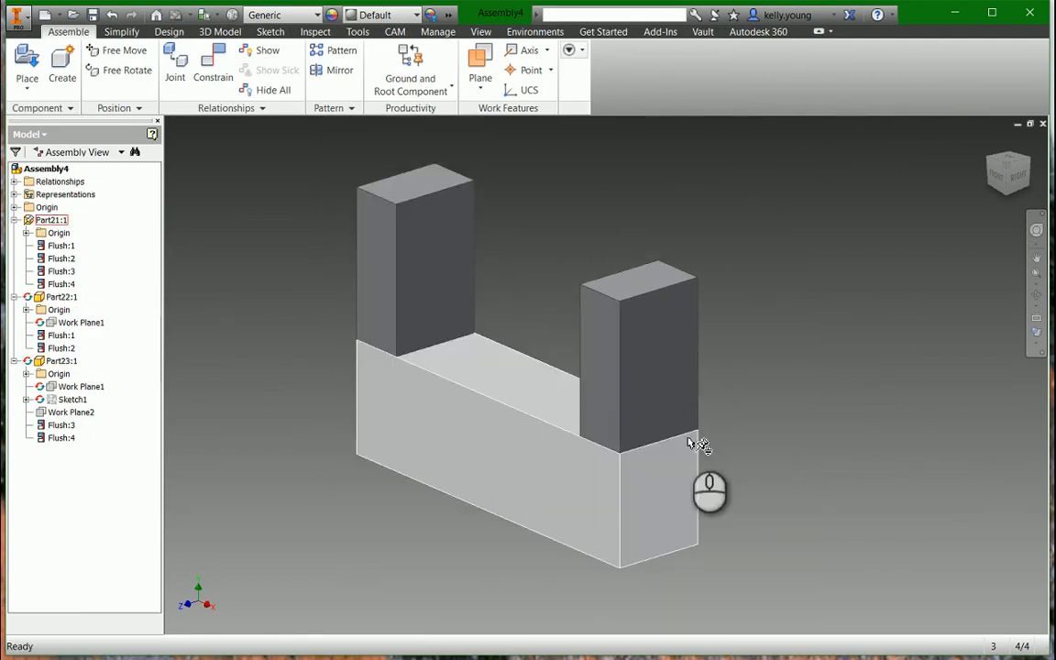
# Open Part22 in its own window and break the Reference1 link in the Sketch1 of Extrusion1.
pyautogui.rightClick(51, 298)
pyautogui.click(87, 286)
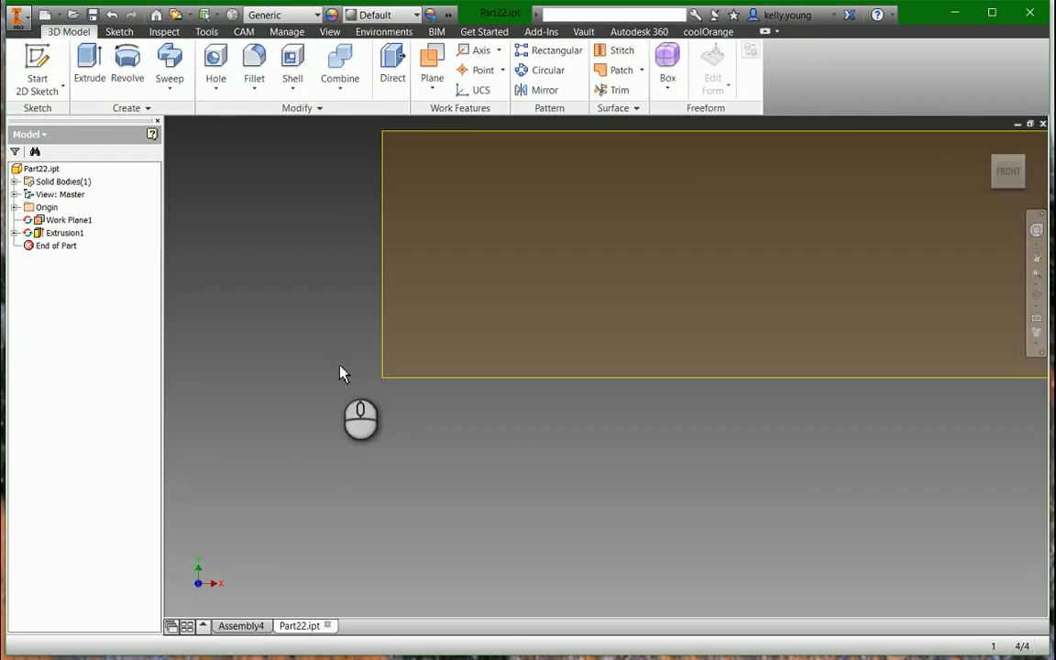
pyautogui.middleClick(536, 493)
pyautogui.middleClick(535, 493)
pyautogui.click(16, 233)
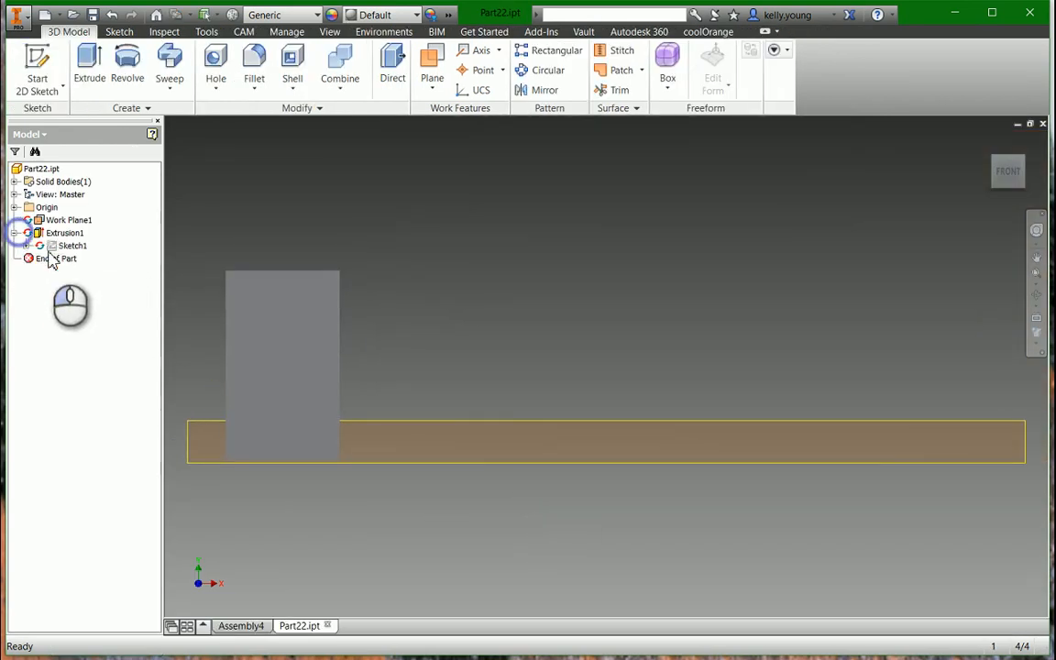
pyautogui.click(28, 246)
pyautogui.click(90, 259)
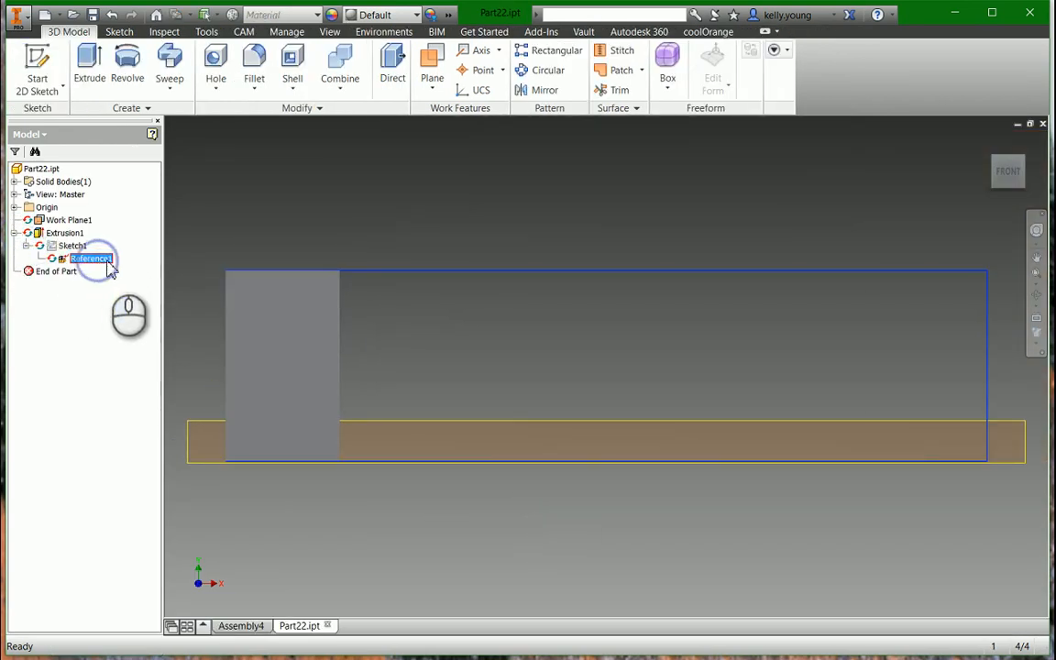
pyautogui.rightClick(102, 265)
pyautogui.click(131, 320)
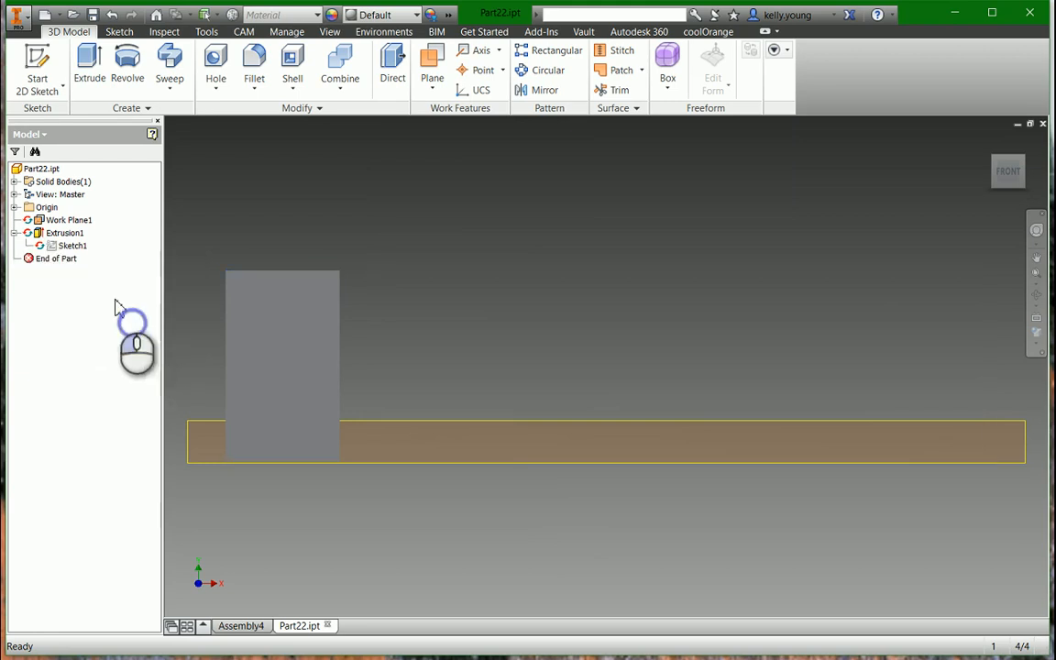
# Turn off adaptivity for Work Plane1 and for Extrusion1 with its Sketch1 in Part22.
pyautogui.rightClick(71, 247)
pyautogui.click(117, 368)
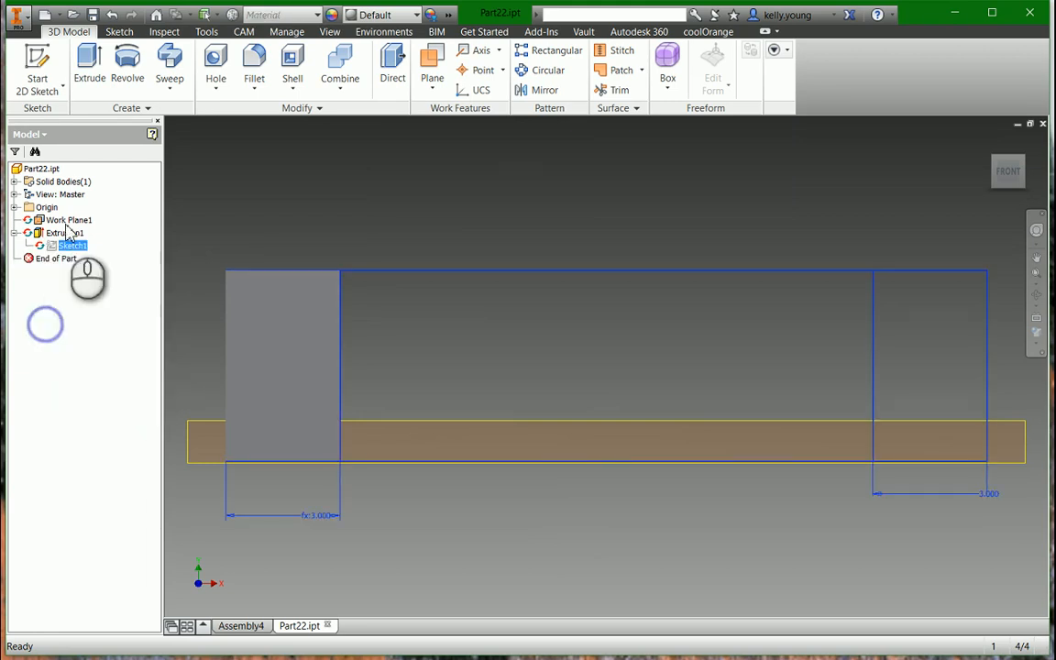
pyautogui.rightClick(58, 221)
pyautogui.click(95, 347)
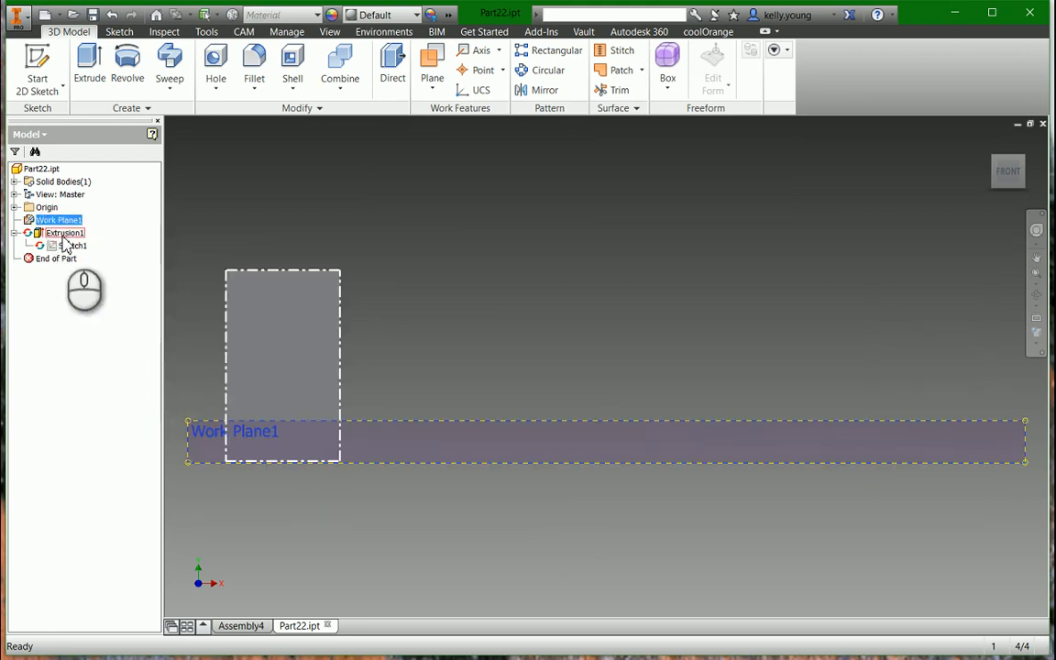
pyautogui.rightClick(62, 233)
pyautogui.click(96, 399)
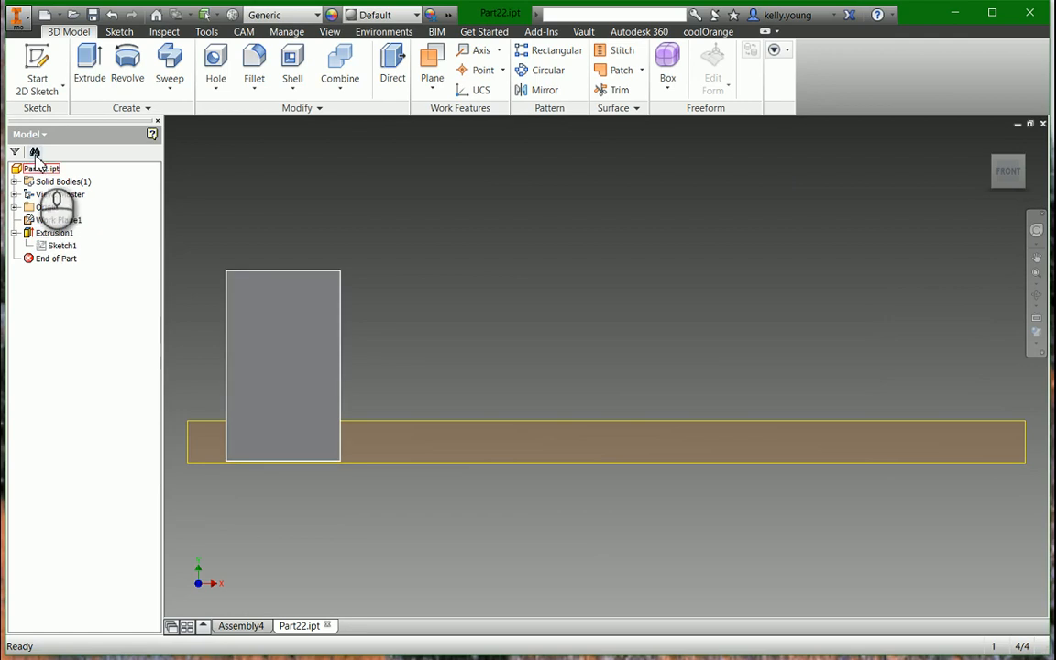
# Open Part22's Sketch1 for editing, examine the rectangle geometry and its constraints, and finish the sketch.
pyautogui.doubleClick(61, 246)
pyautogui.moveTo(460, 476); pyautogui.dragTo(514, 436, button='middle')
pyautogui.scroll(3, 566, 451)
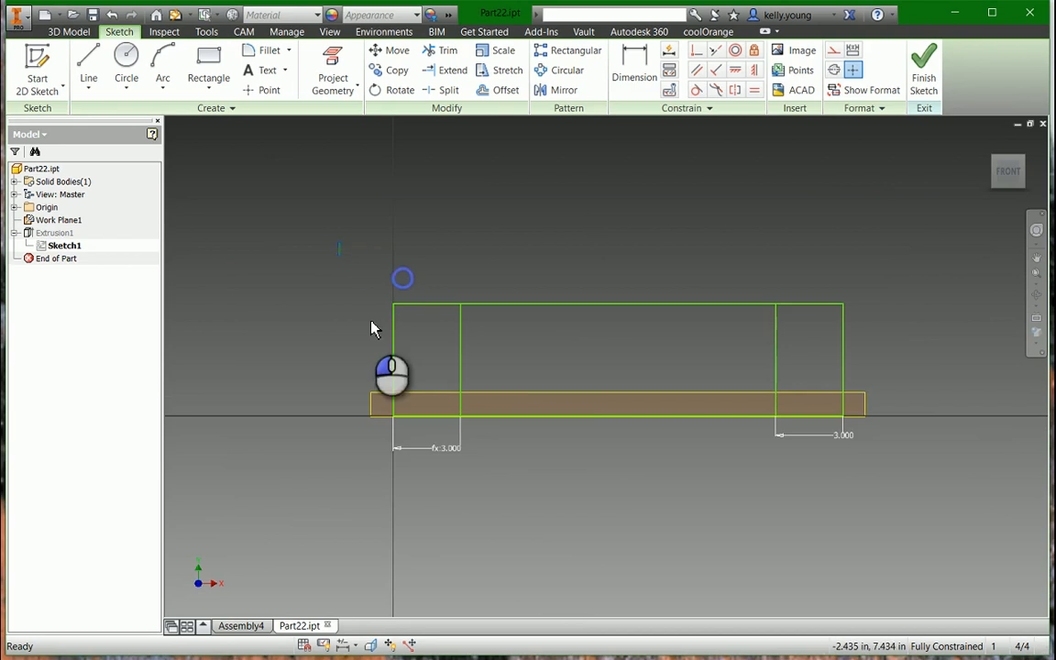
pyautogui.moveTo(374, 329); pyautogui.dragTo(967, 550)
pyautogui.click(834, 455)
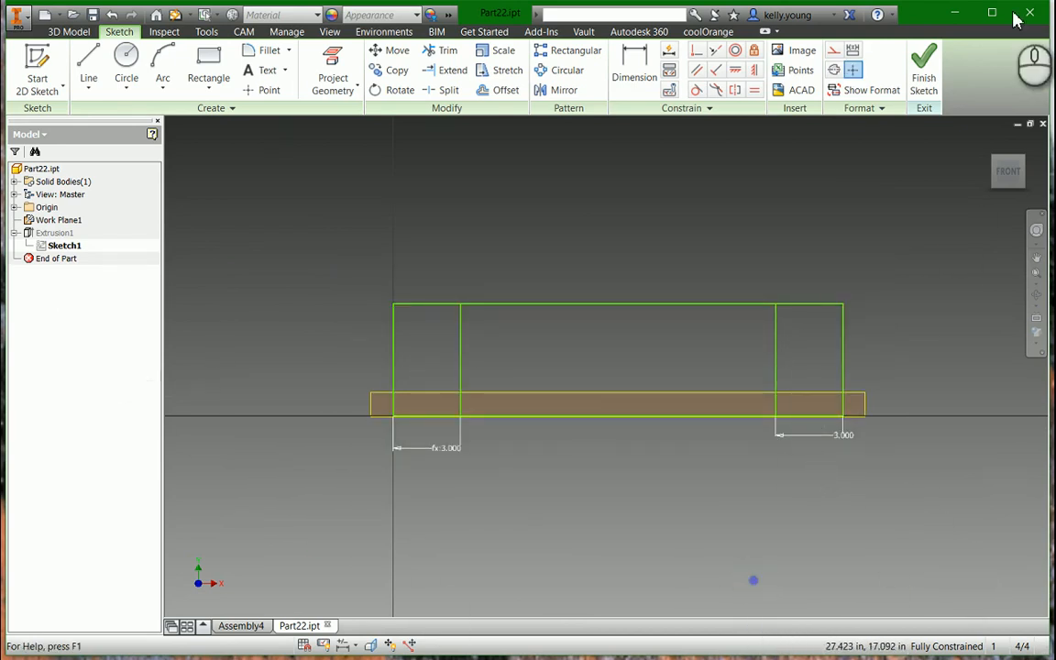
pyautogui.click(924, 73)
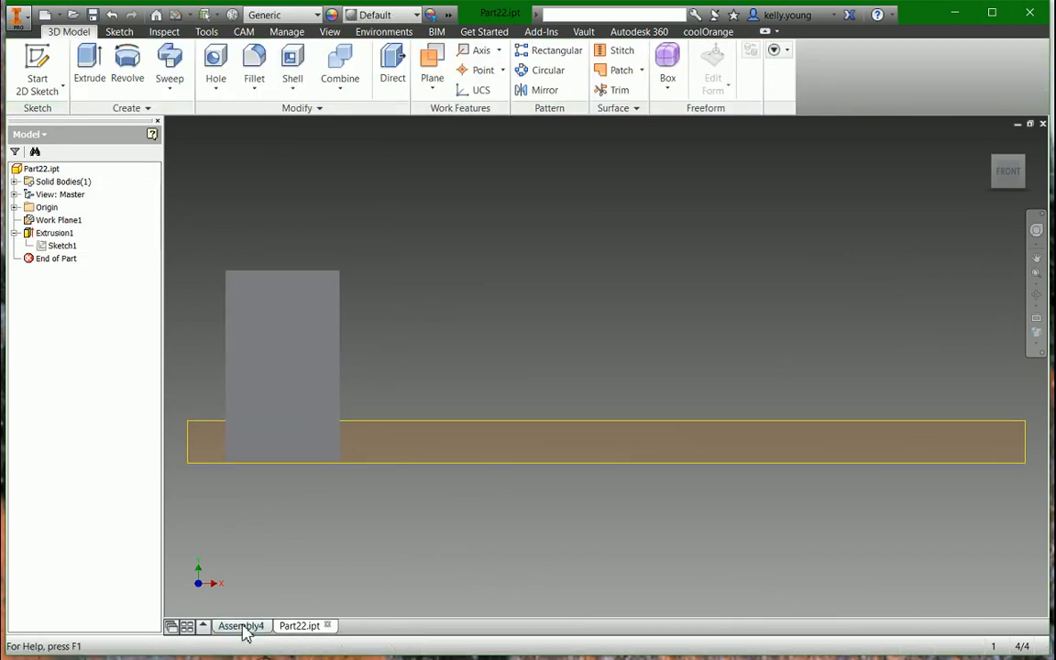
# Switch back to Assembly4 and turn off the Adaptive setting of the Part22 upright.
pyautogui.click(242, 627)
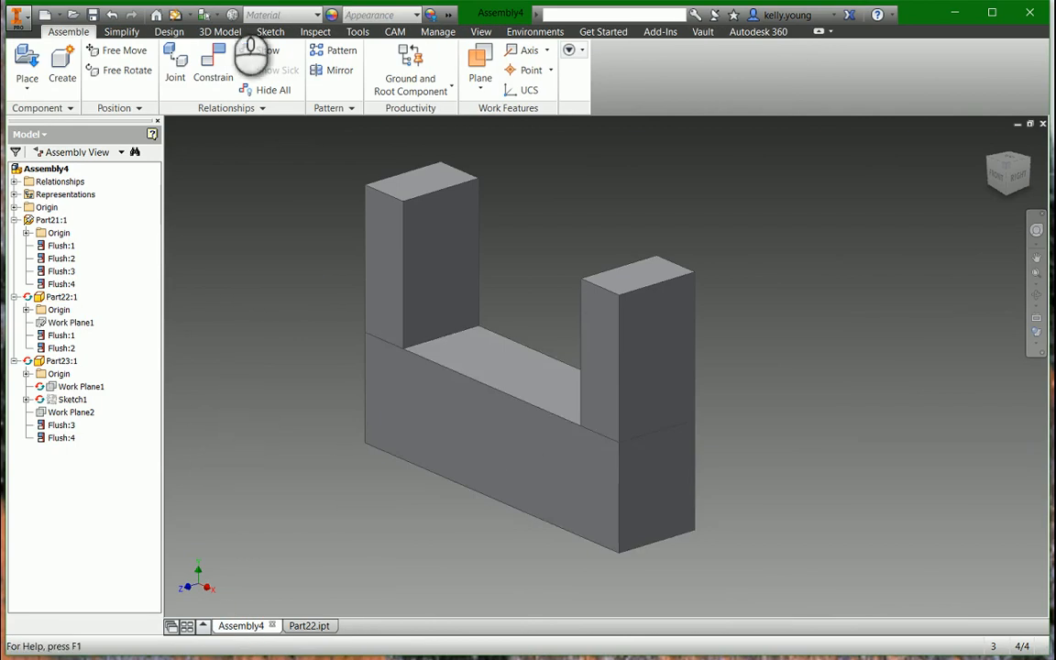
pyautogui.rightClick(55, 297)
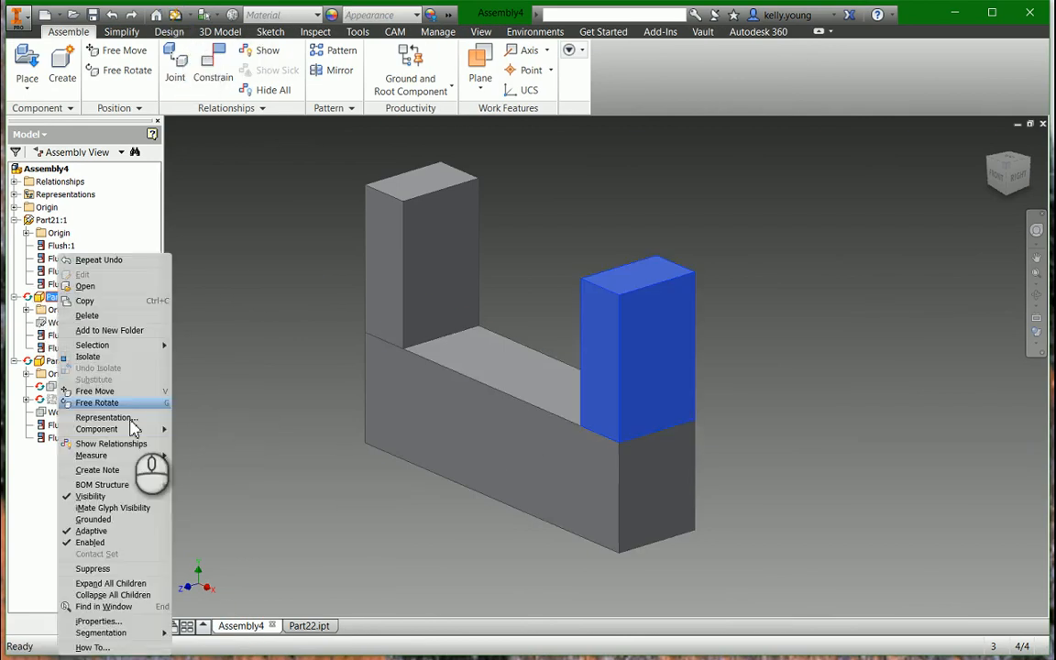
pyautogui.click(101, 531)
pyautogui.click(250, 400)
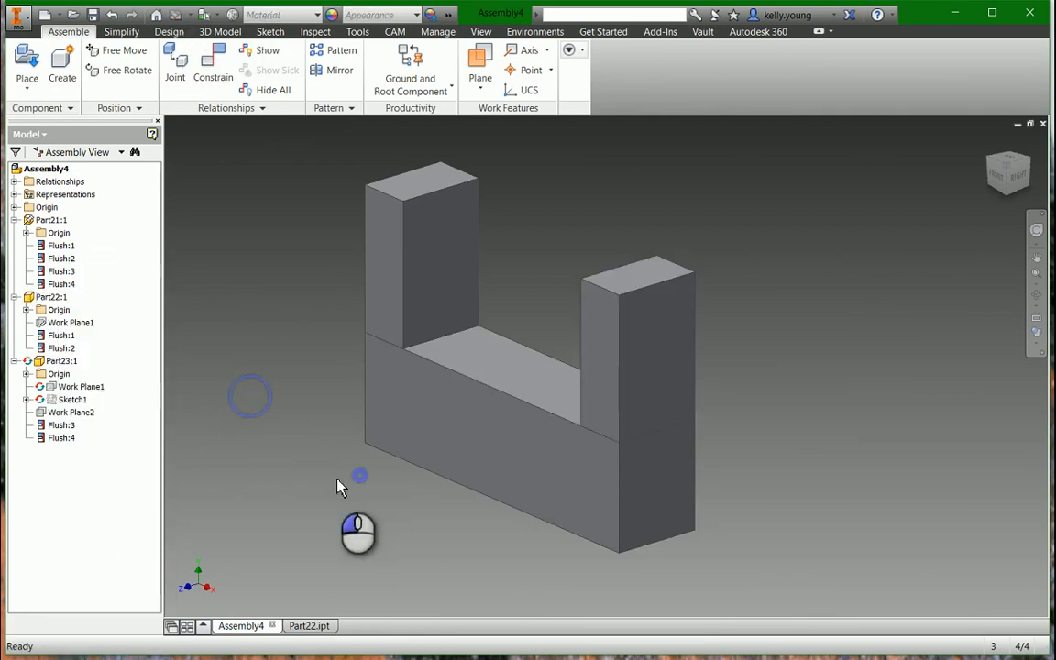
pyautogui.click(472, 420)
pyautogui.click(253, 285)
pyautogui.click(55, 298)
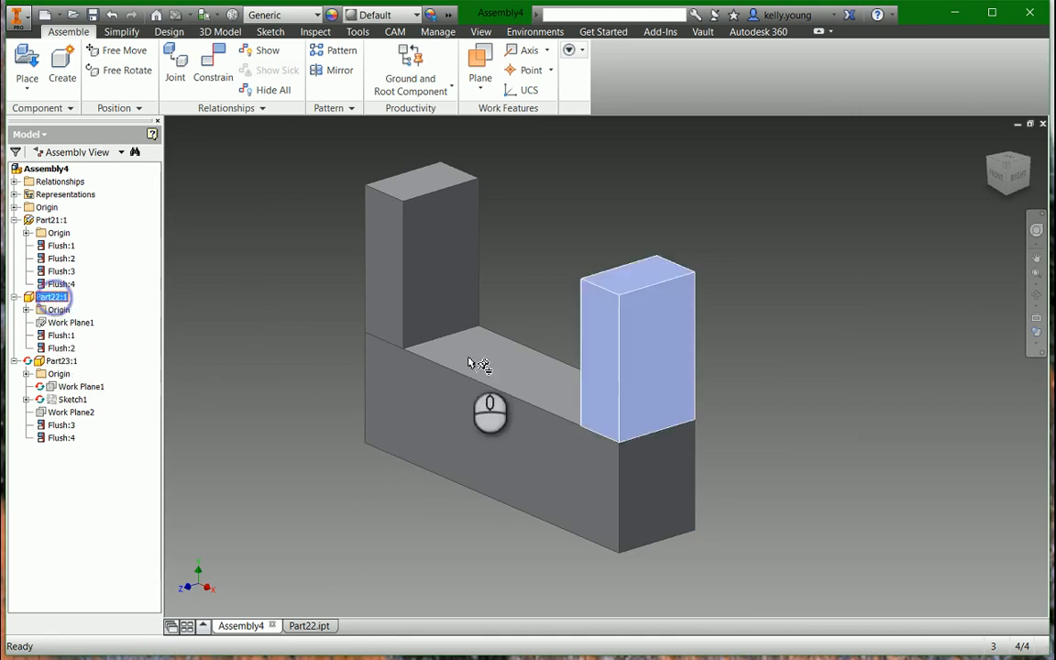
pyautogui.click(747, 355)
pyautogui.click(671, 337)
pyautogui.click(903, 371)
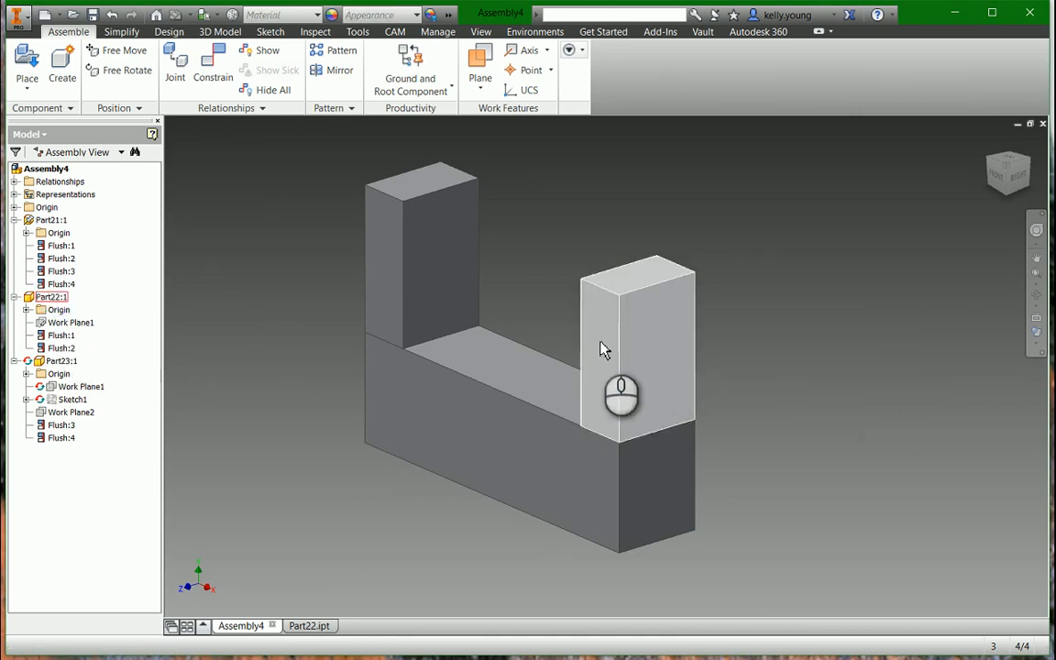
# Edit the beam Part21 in place, increase the distance of its Extrusion1, and return to the assembly.
pyautogui.doubleClick(501, 413)
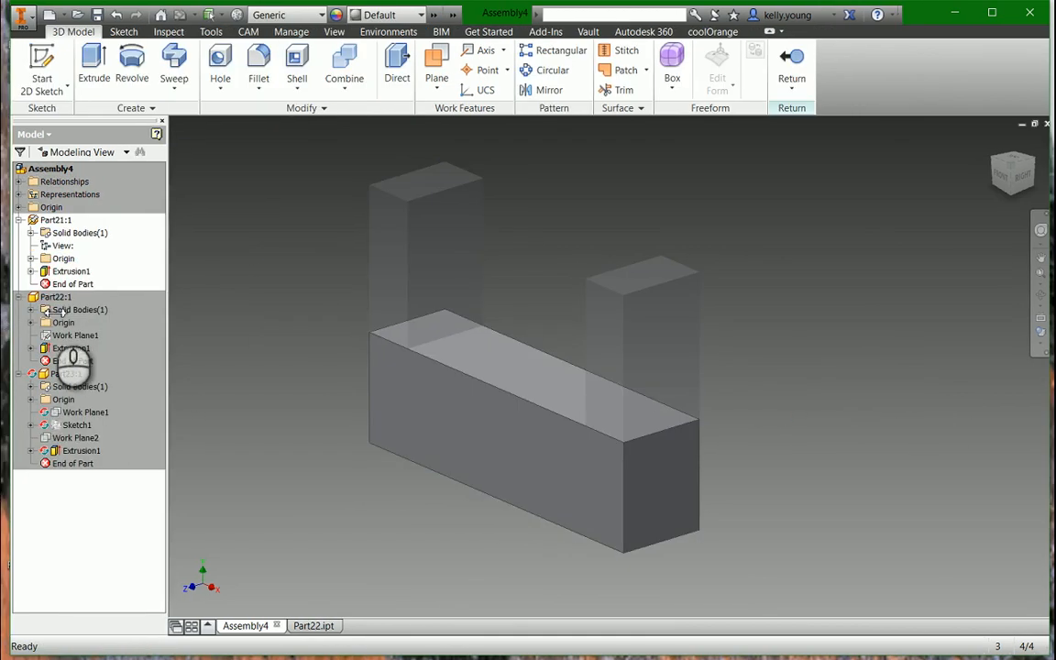
pyautogui.doubleClick(71, 271)
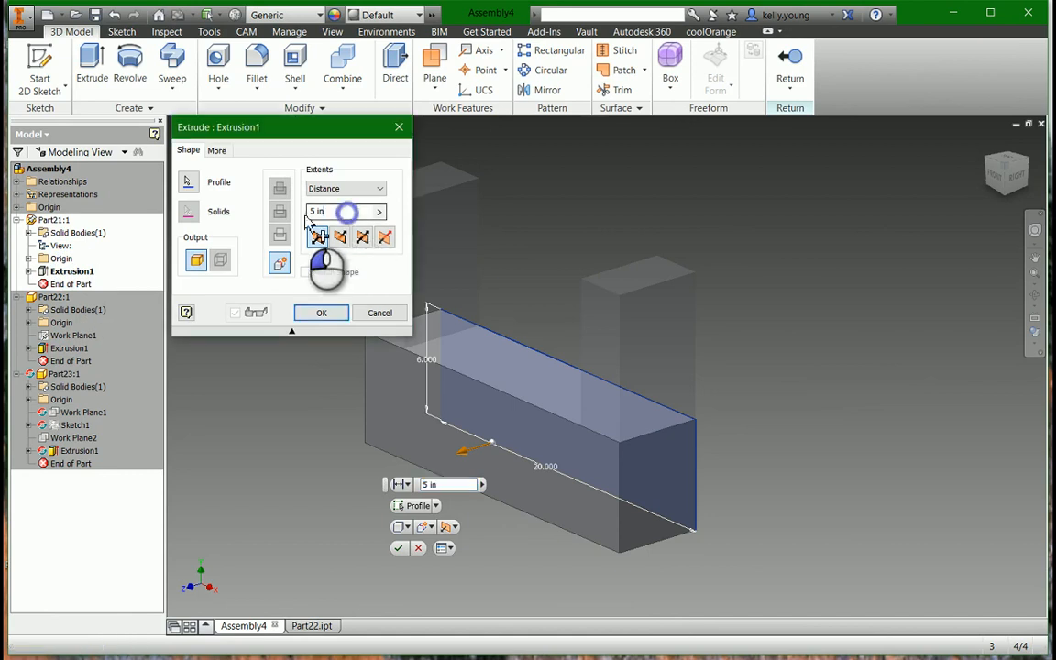
pyautogui.press('Return')
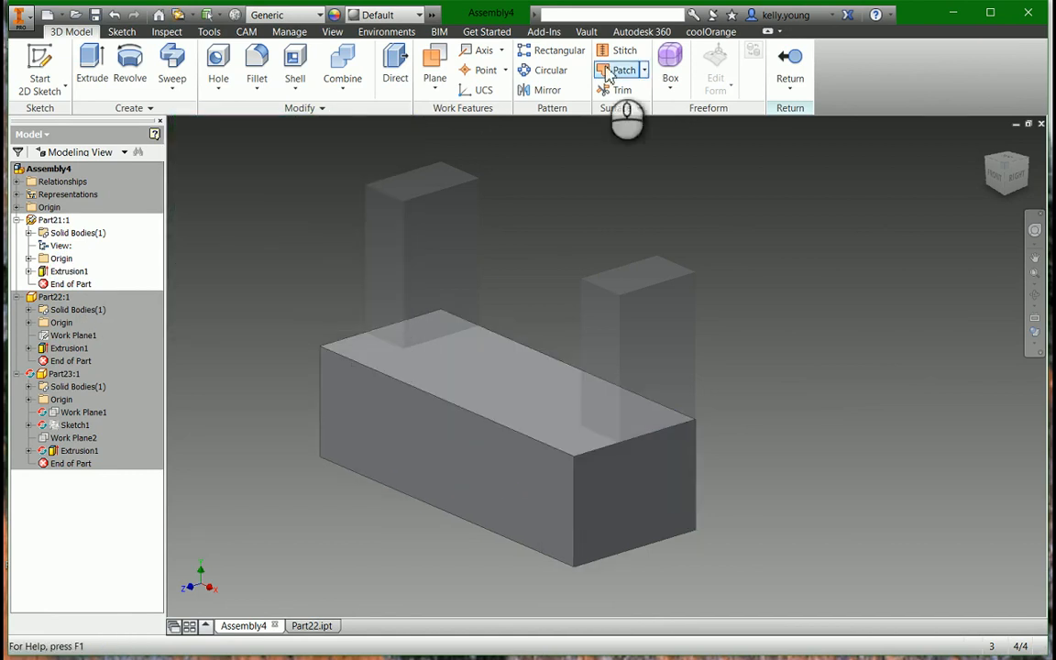
pyautogui.click(804, 66)
pyautogui.click(332, 146)
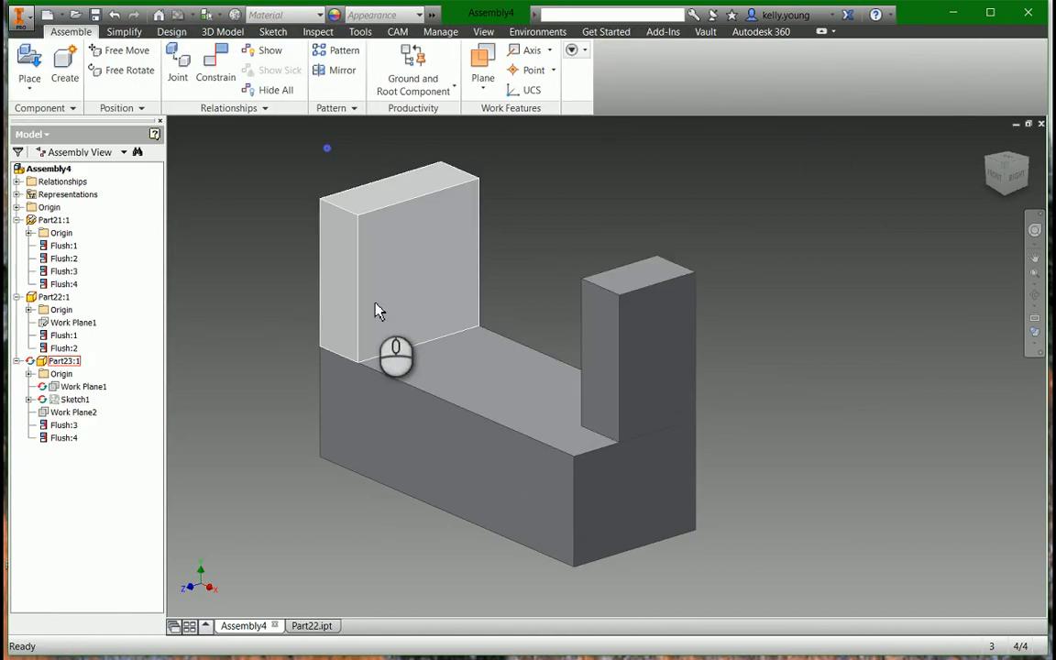